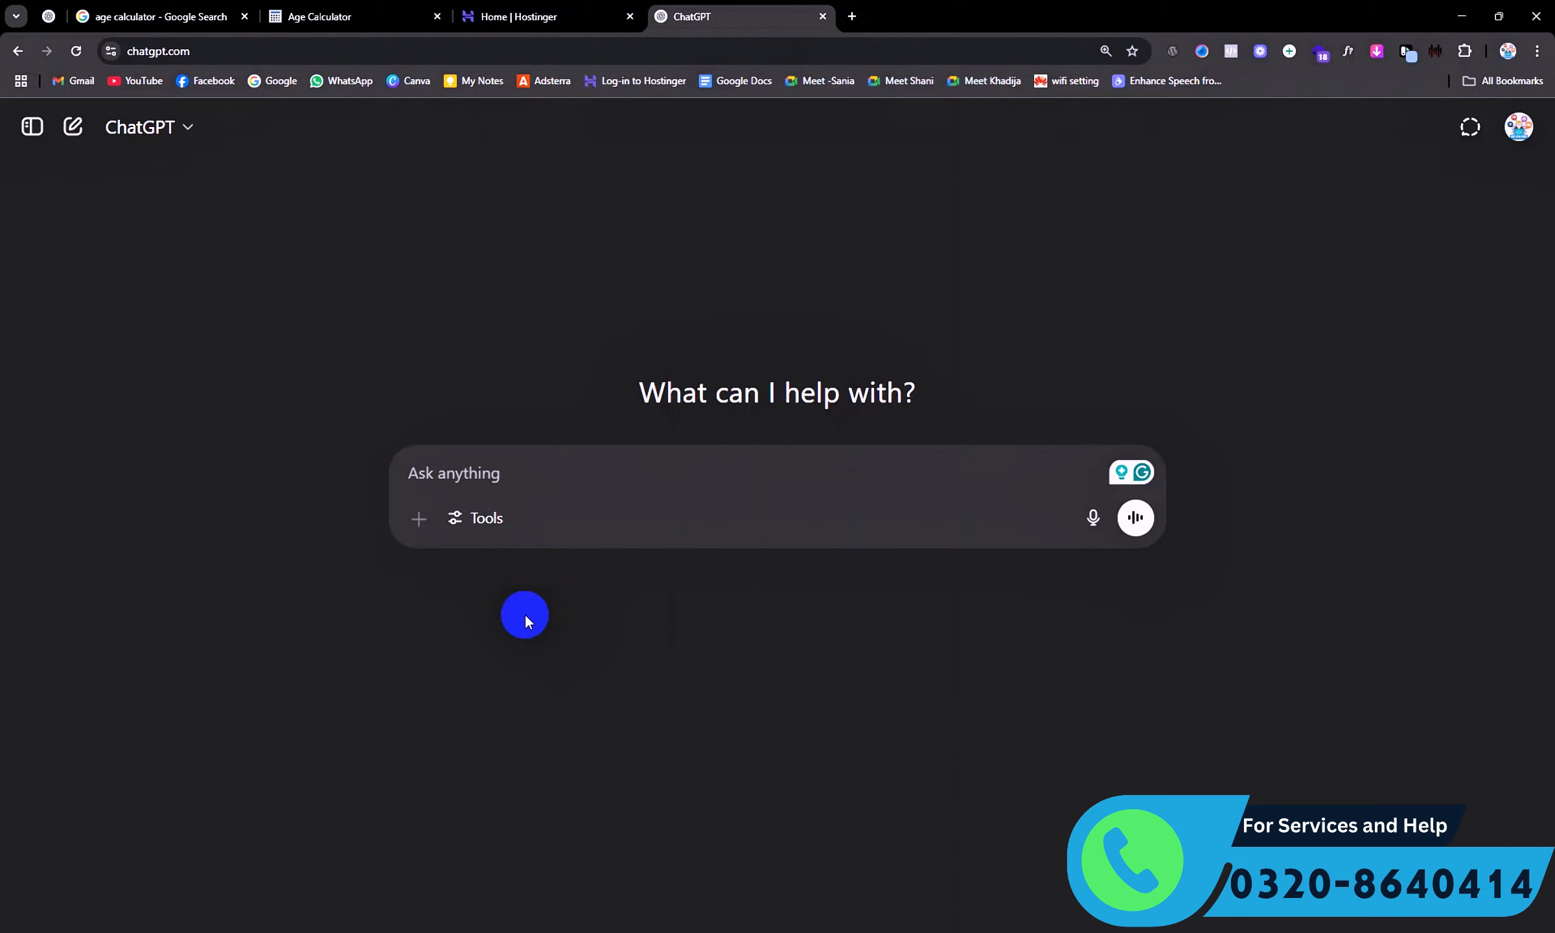
Begin the prompt with "mn ik tool banana chah rha hun apni website me jis mn mn age ko calculate karwao ga ,".
click(521, 472)
text(mn ik tool )
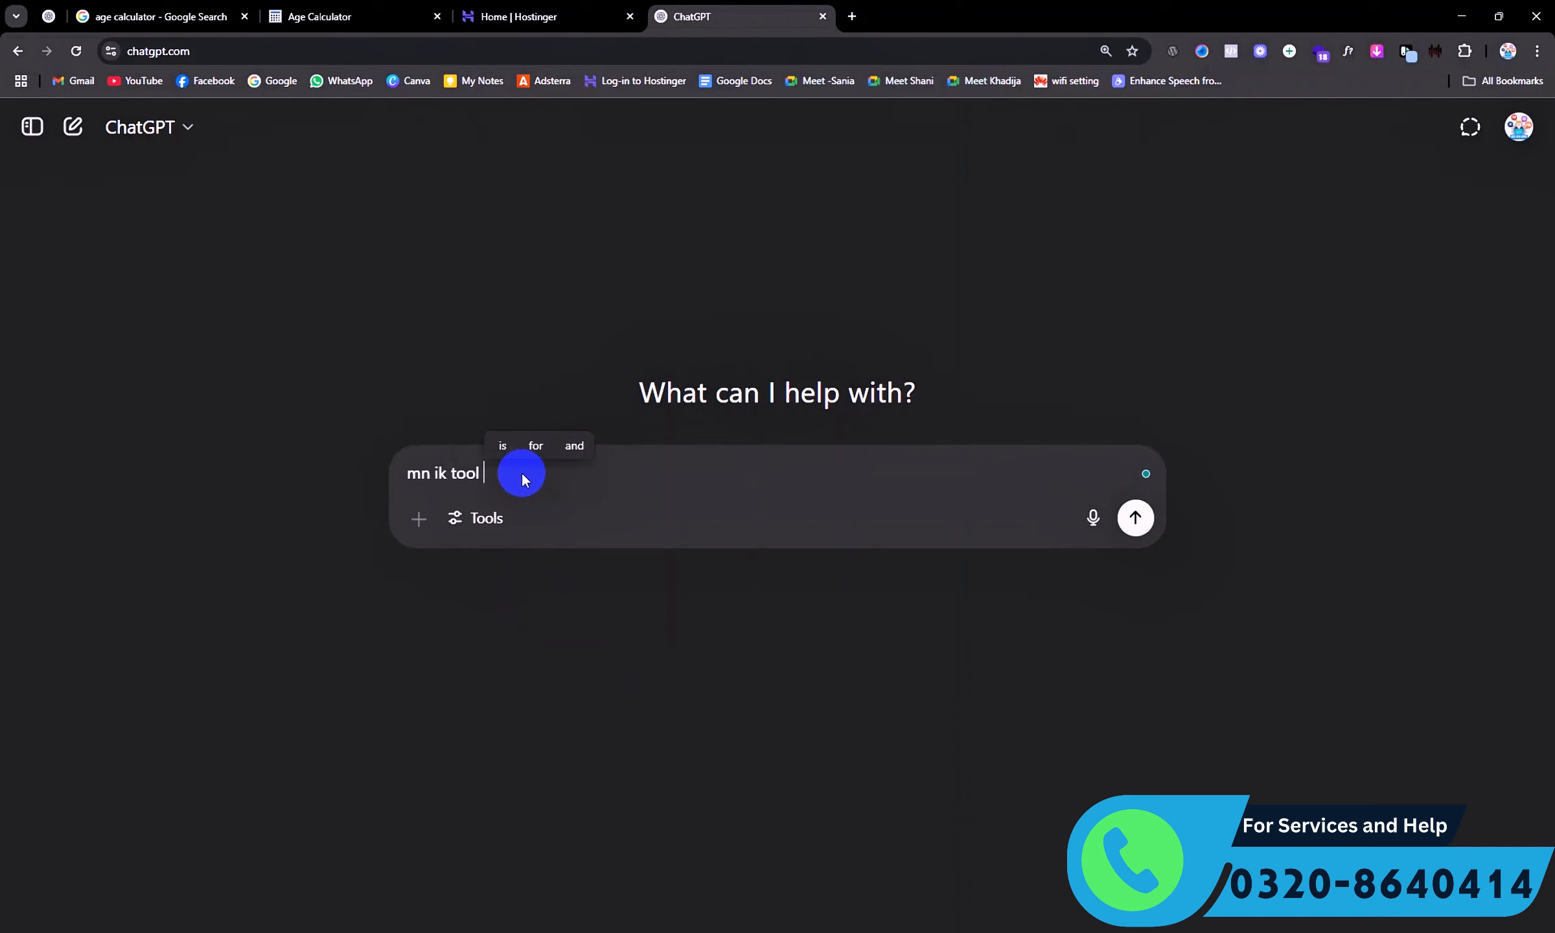
text(banana chc)
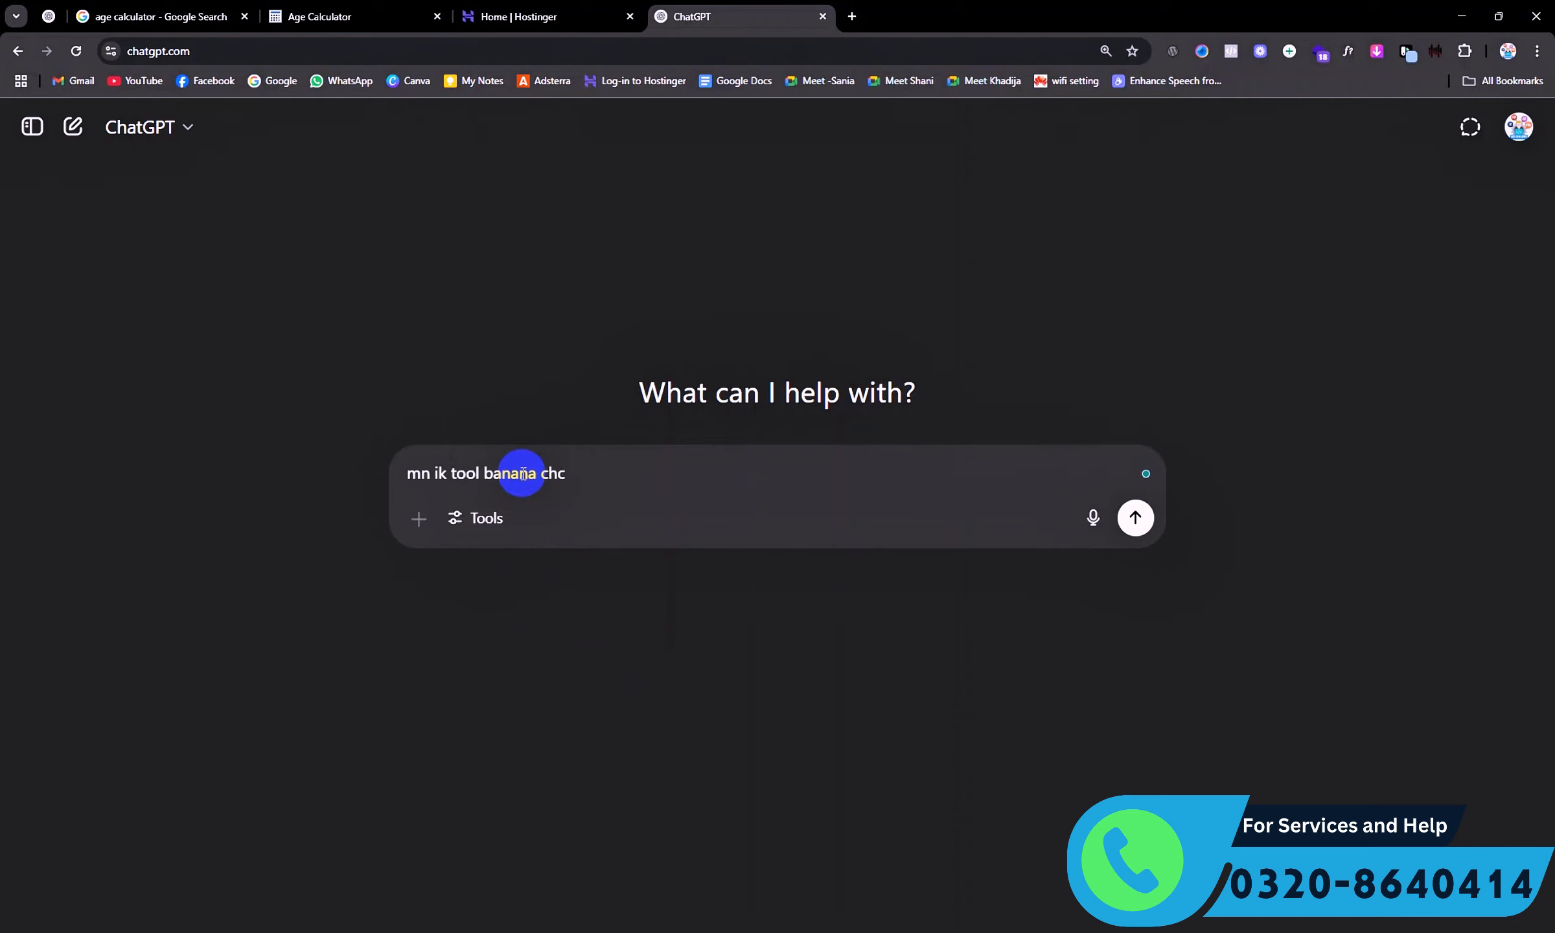
key(BackSpace)
text(ah rt)
key(BackSpace)
text(ha hun apn)
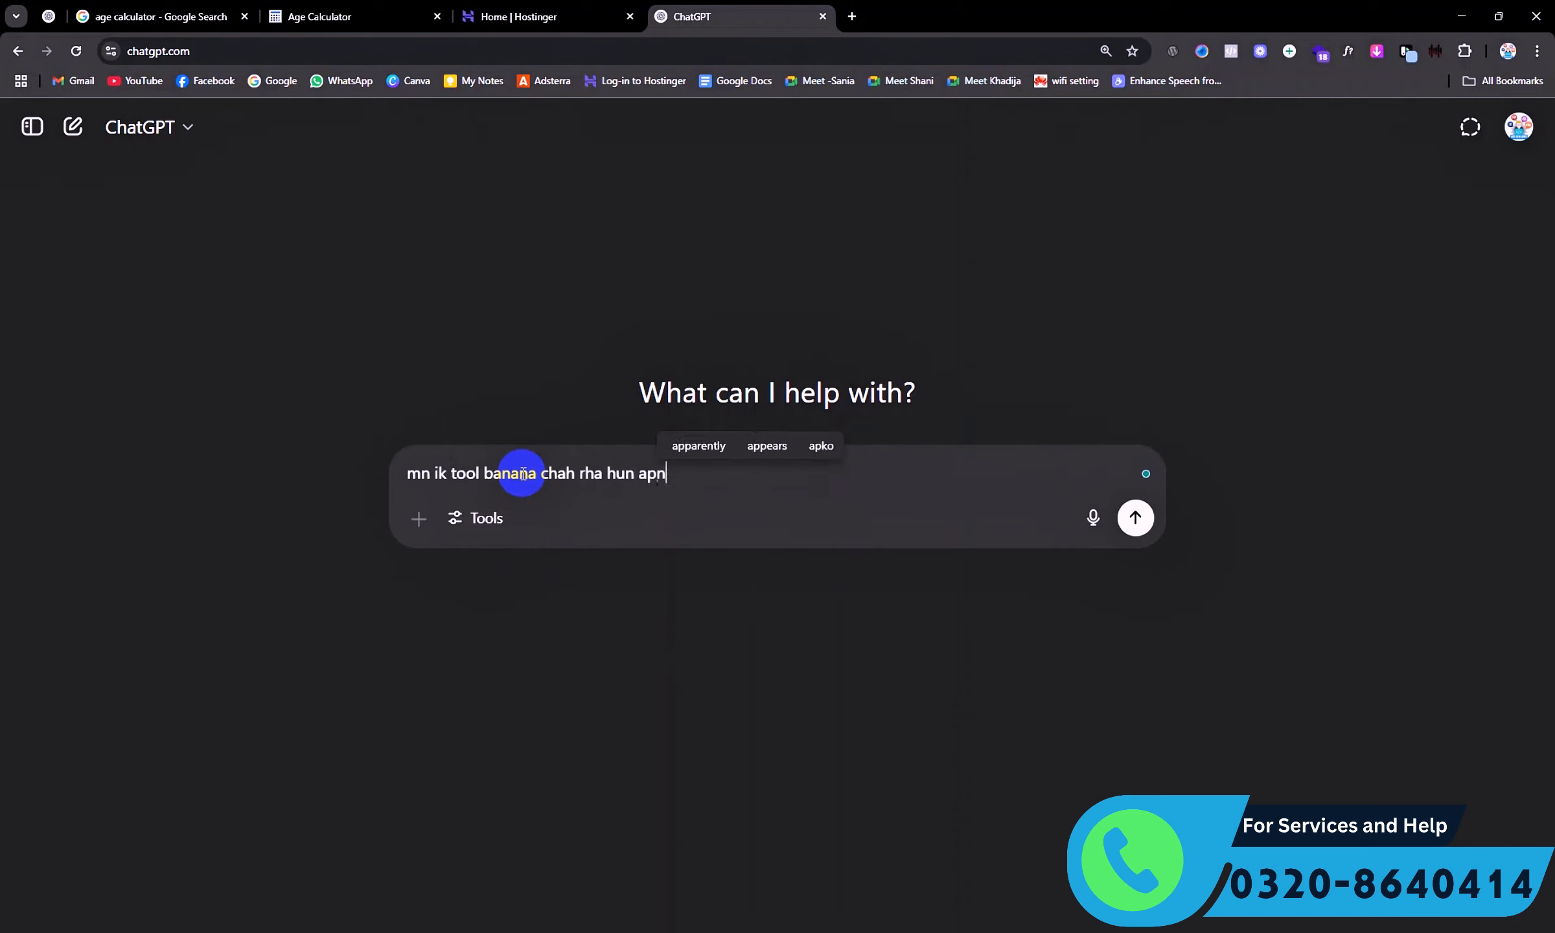
text(i website me jis nmb)
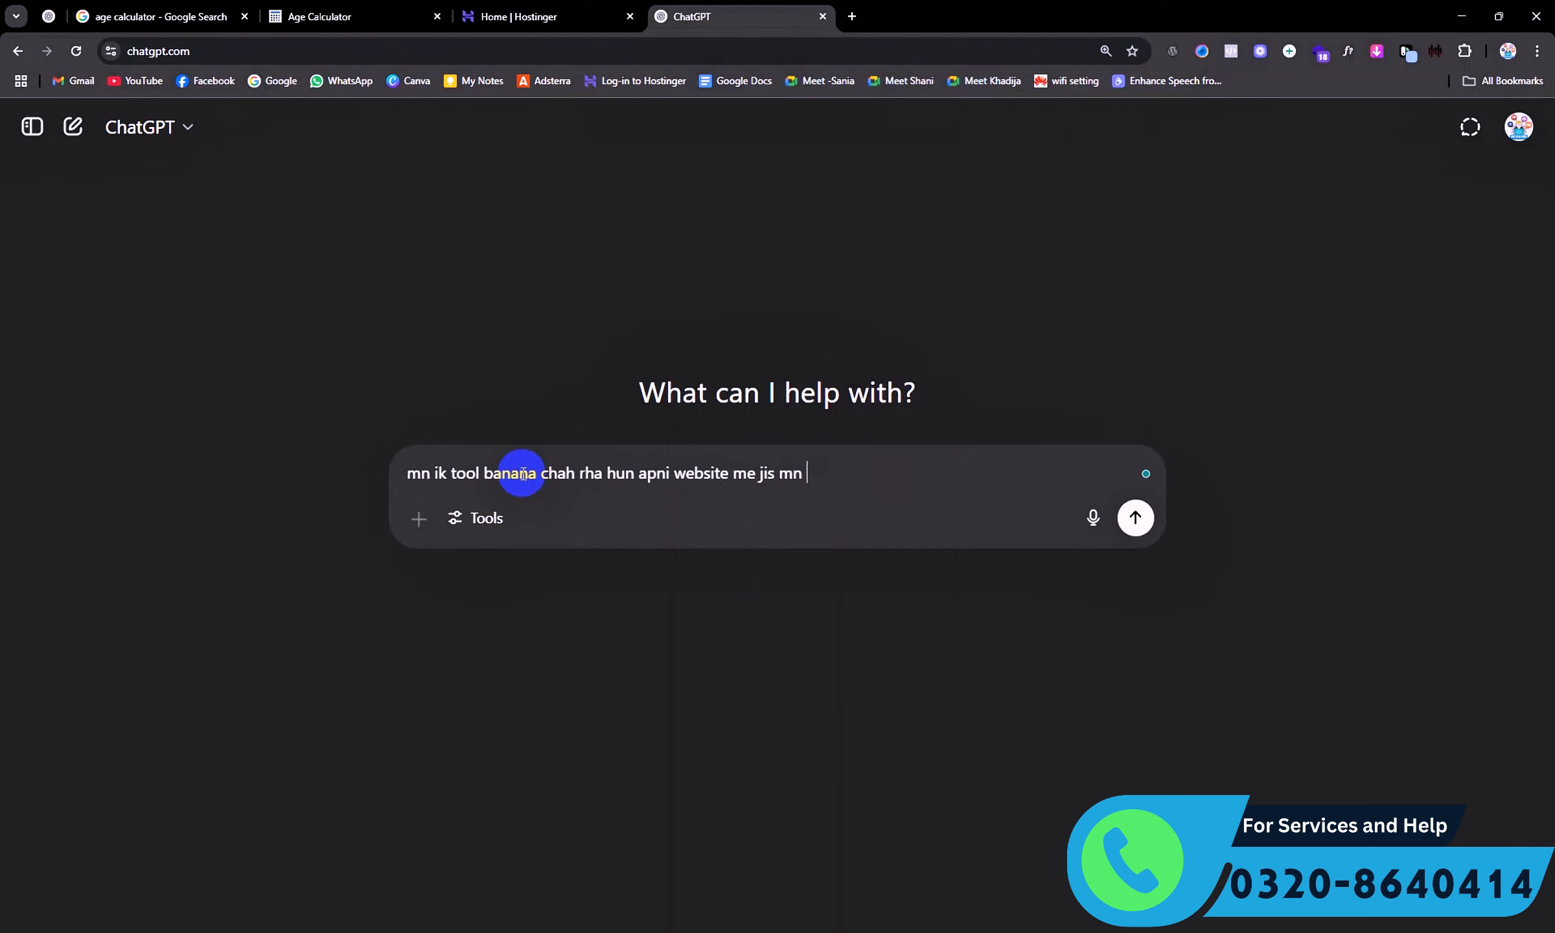
text(mn age ko calcl)
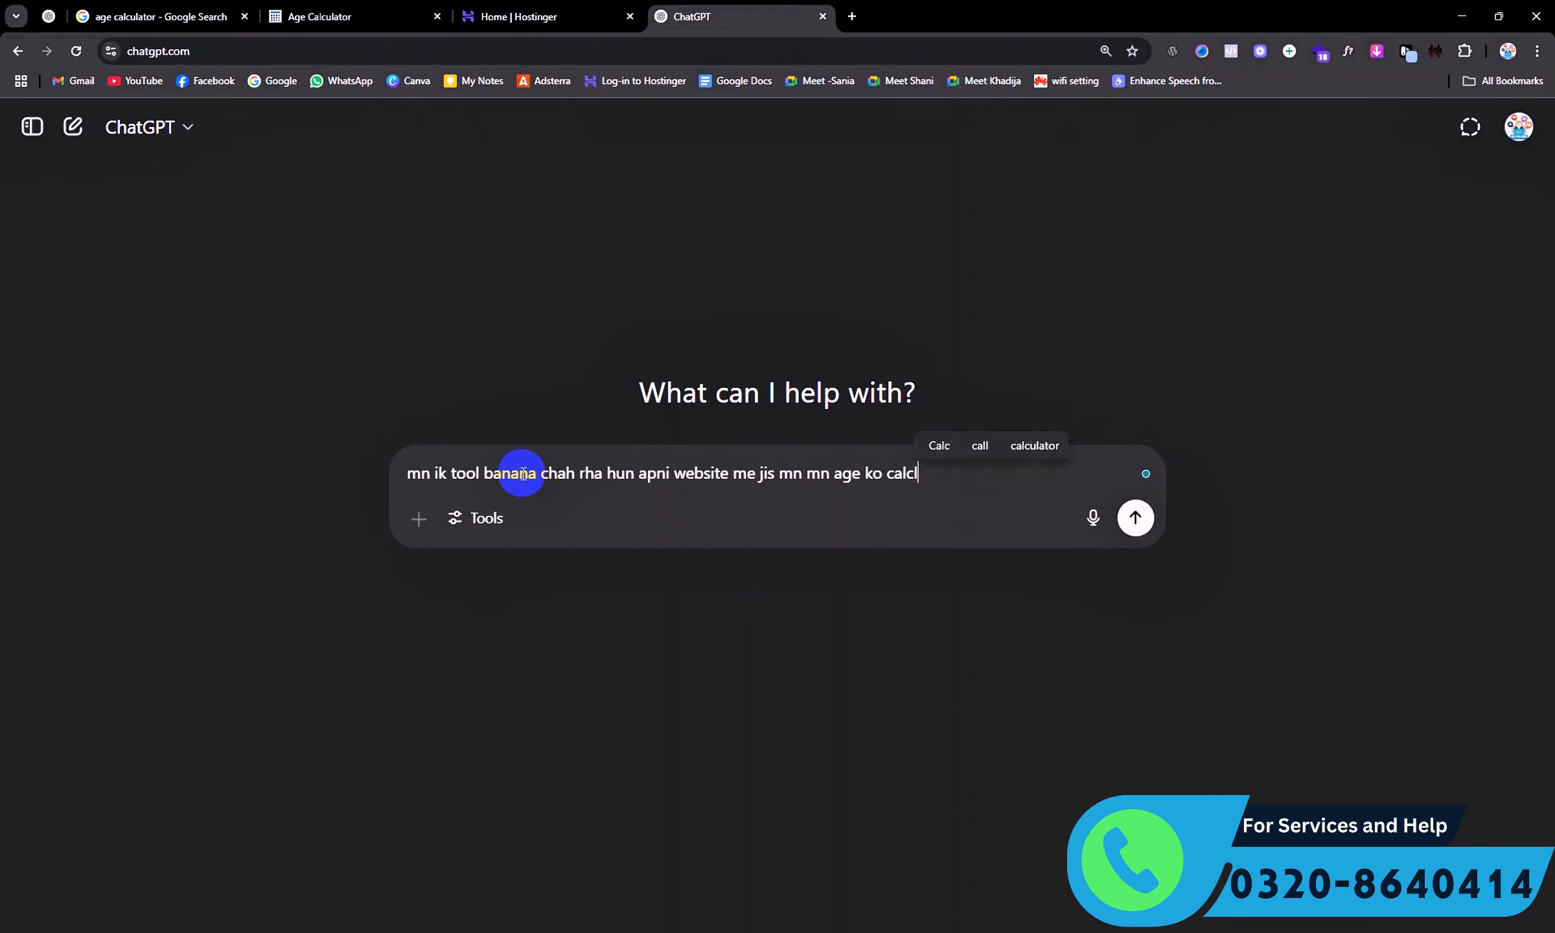
key(BackSpace)
text(ulate kaw)
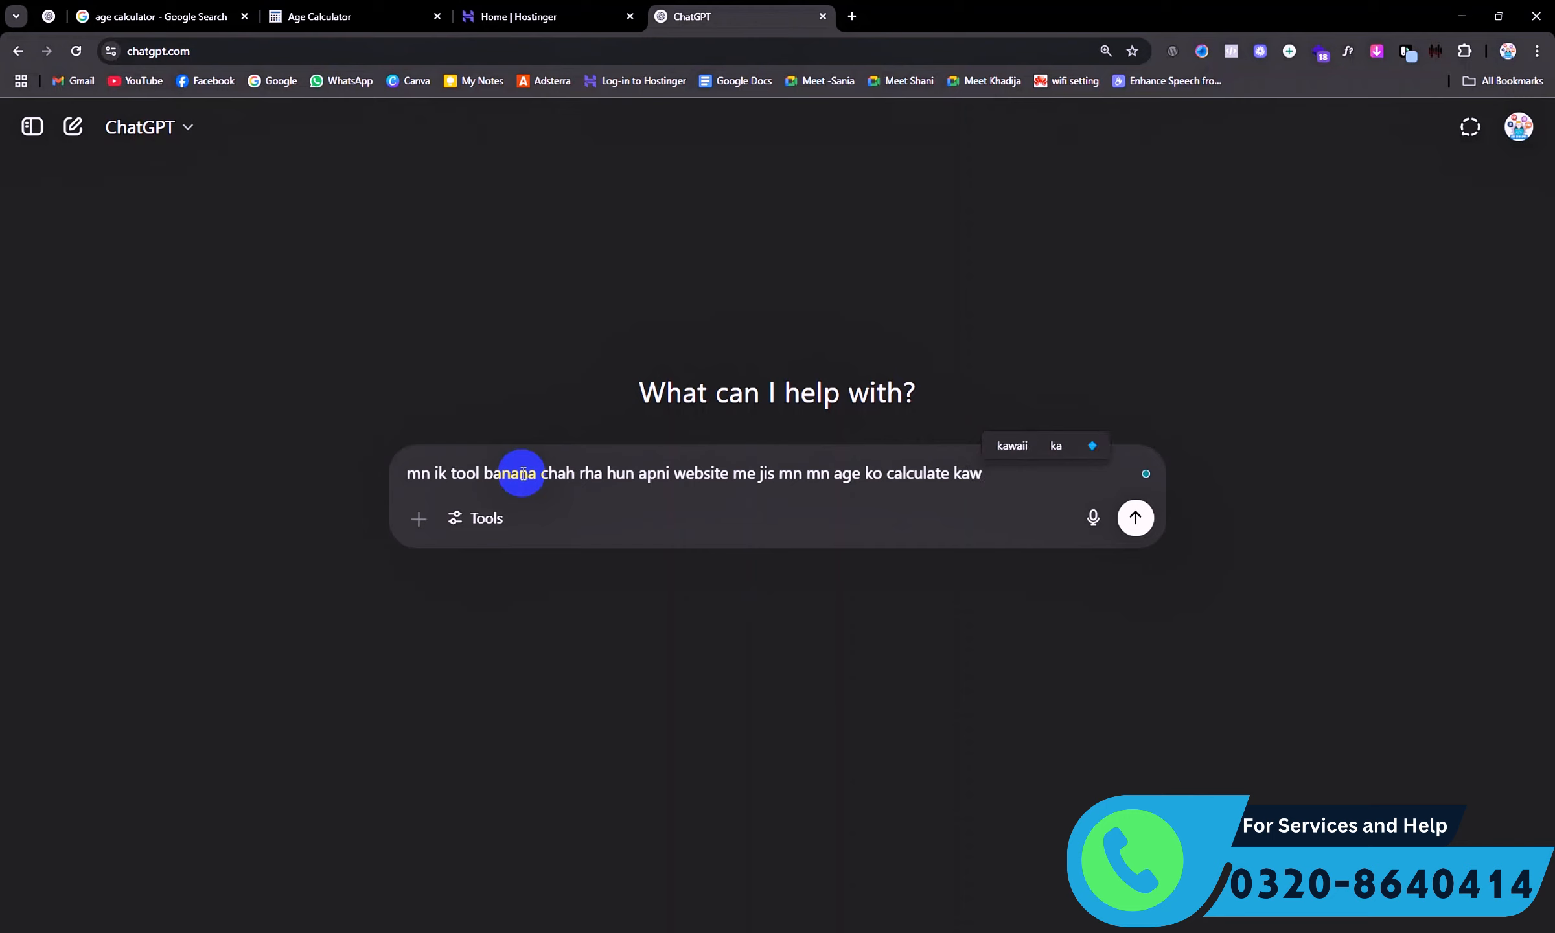
key(BackSpace)
text(rwao ga , o)
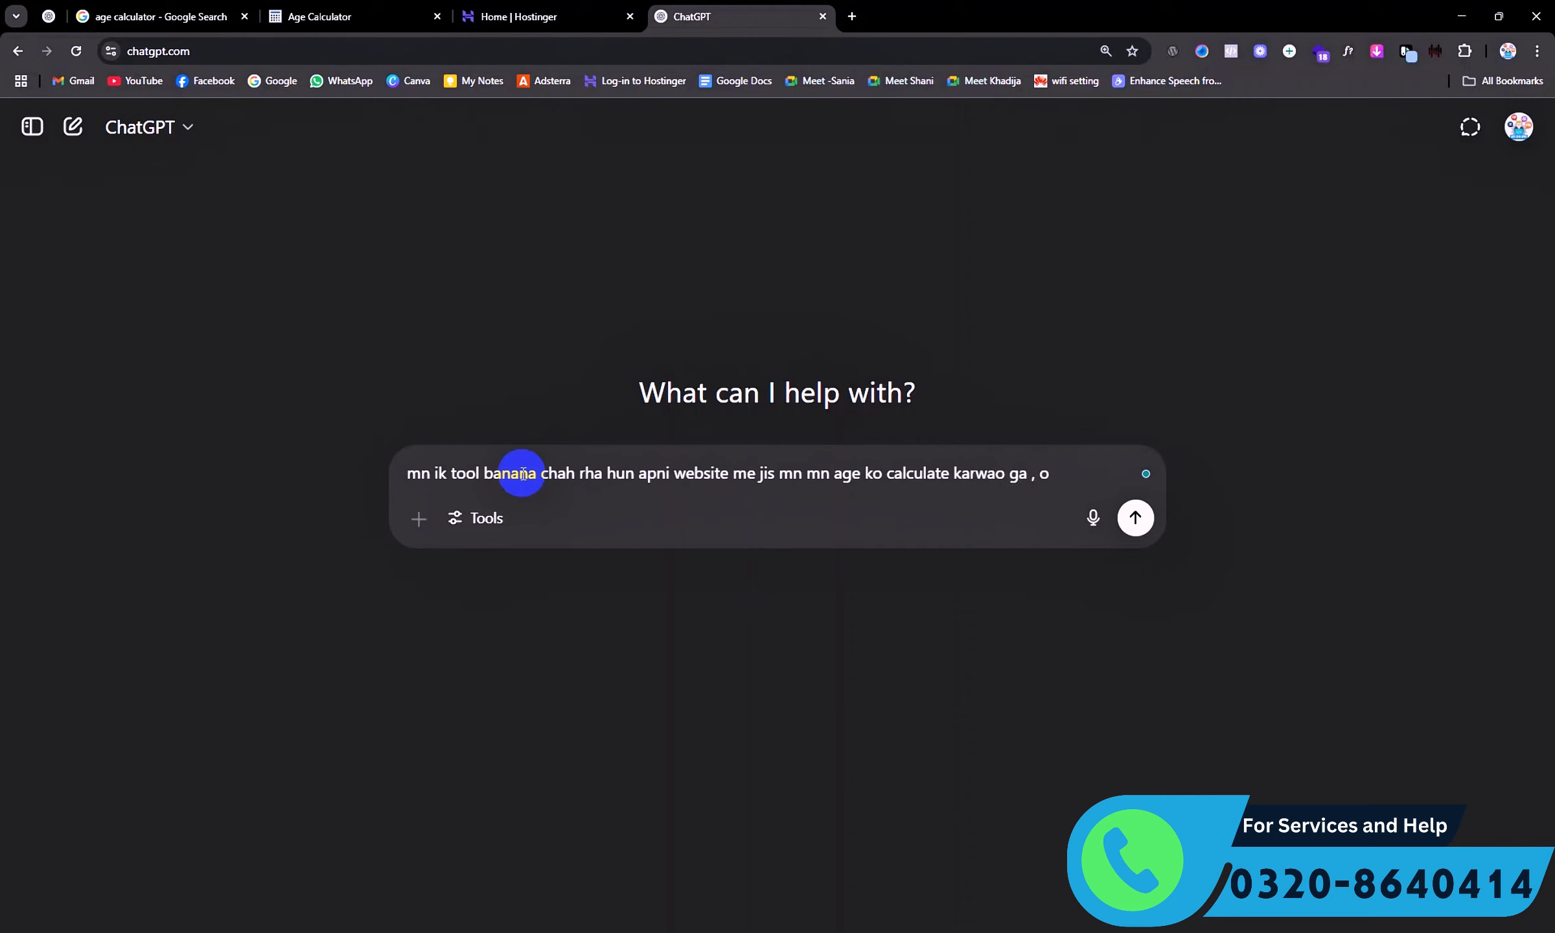
Continue the prompt with "mujy ik age calculator ka code likh ky do ko ky mn apni wordpress ke website mn laga sko ,".
text(mujy ik T)
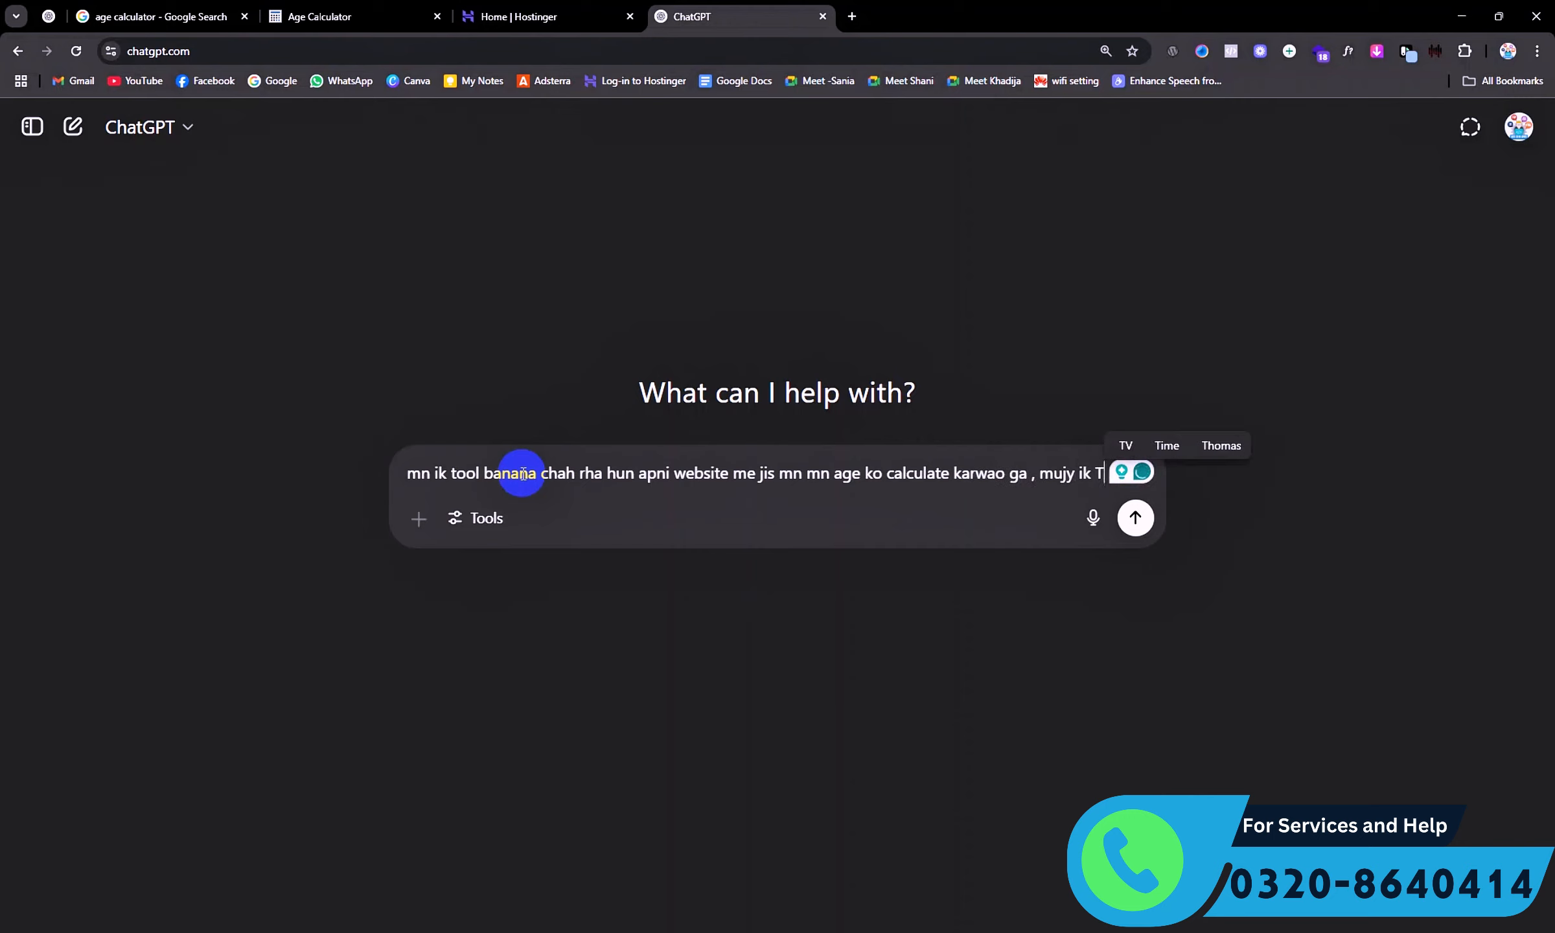
key(BackSpace)
text(age calcula)
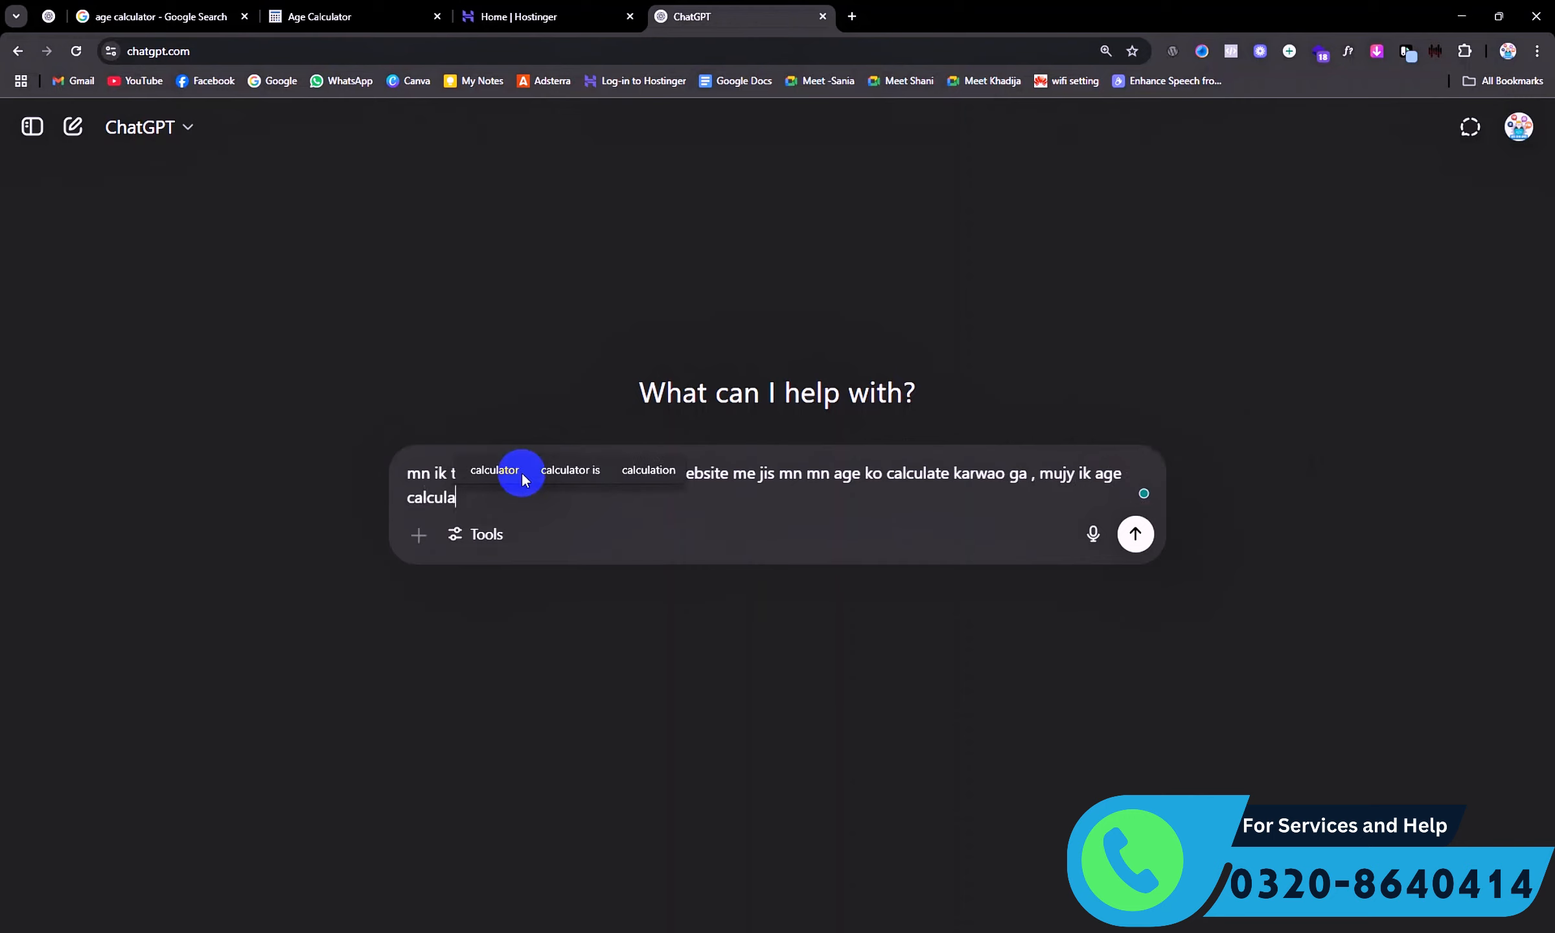
click(523, 479)
text(ka )
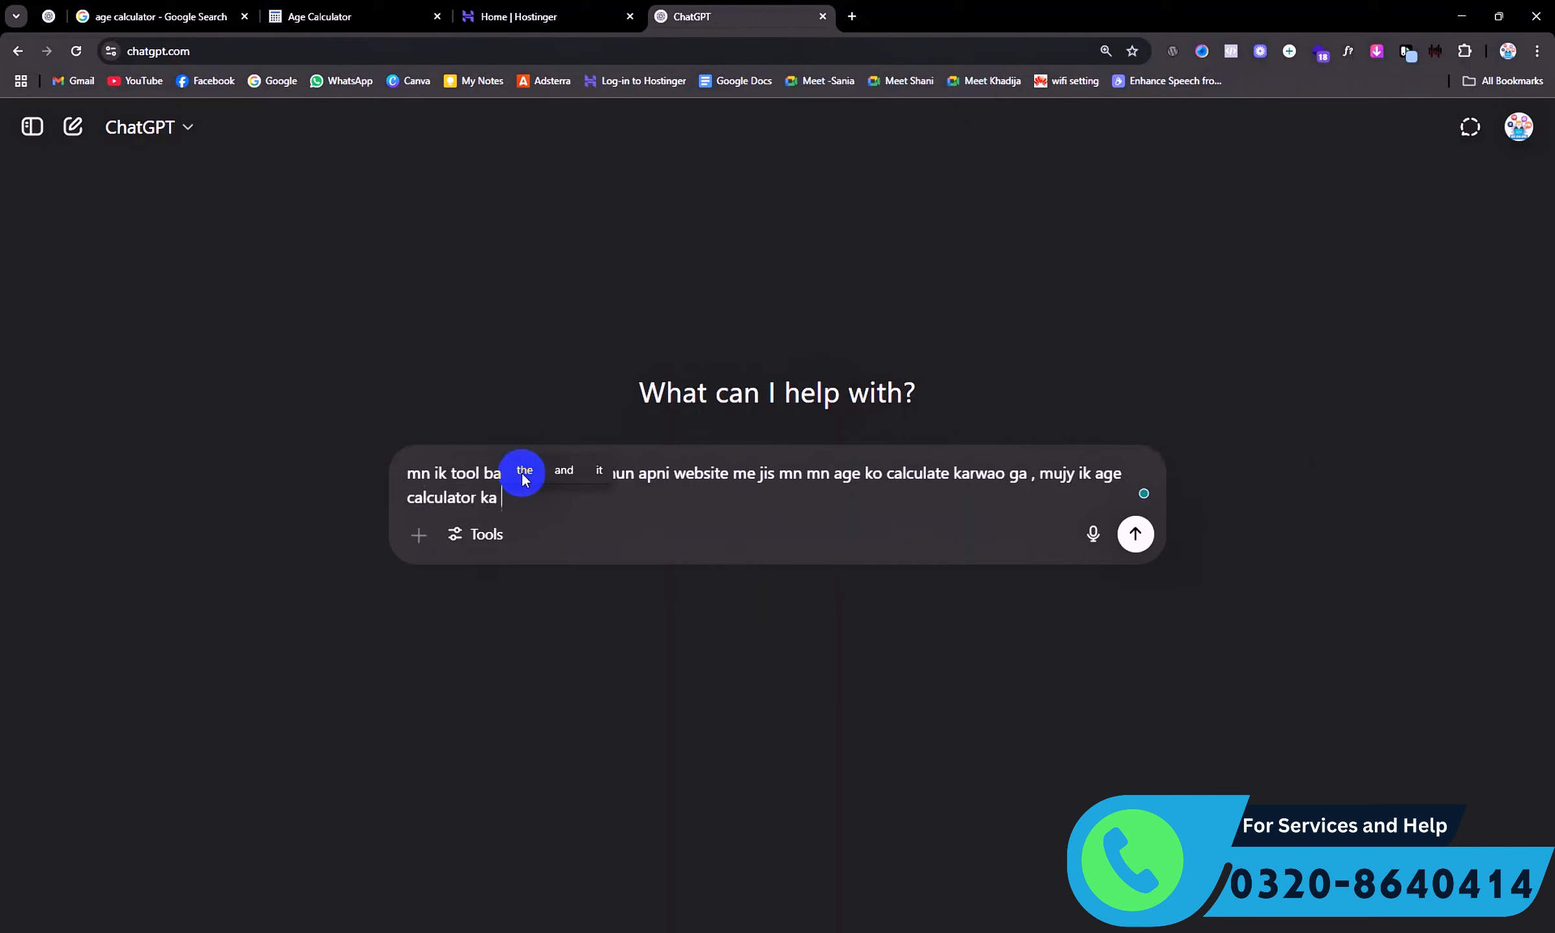
text(code likh k)
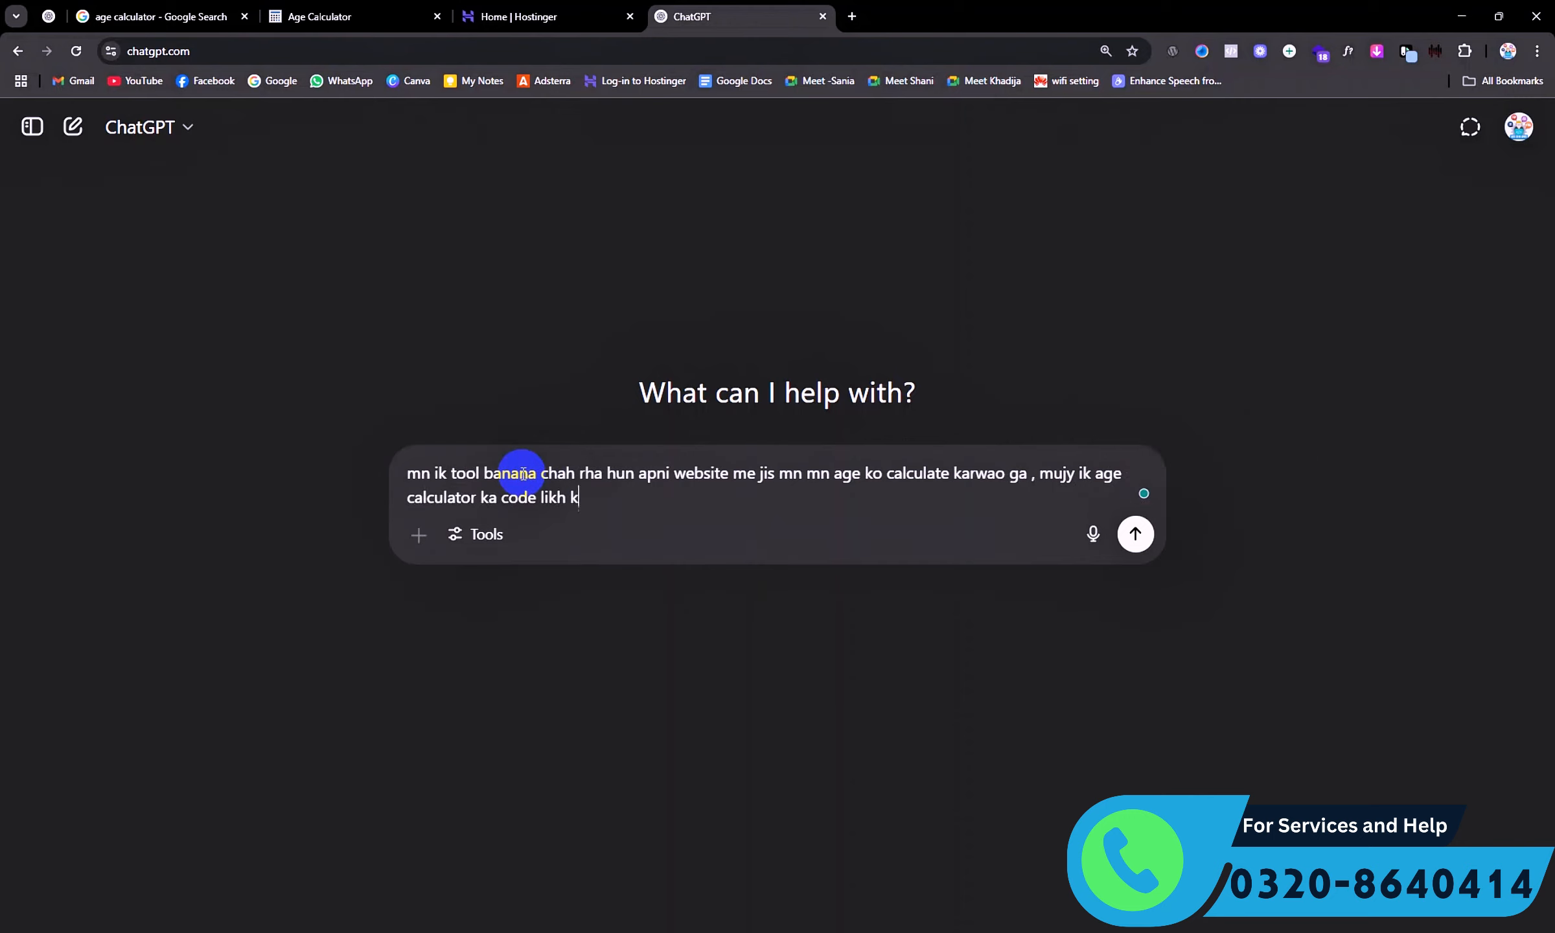
text(y do jiso ky mn apni)
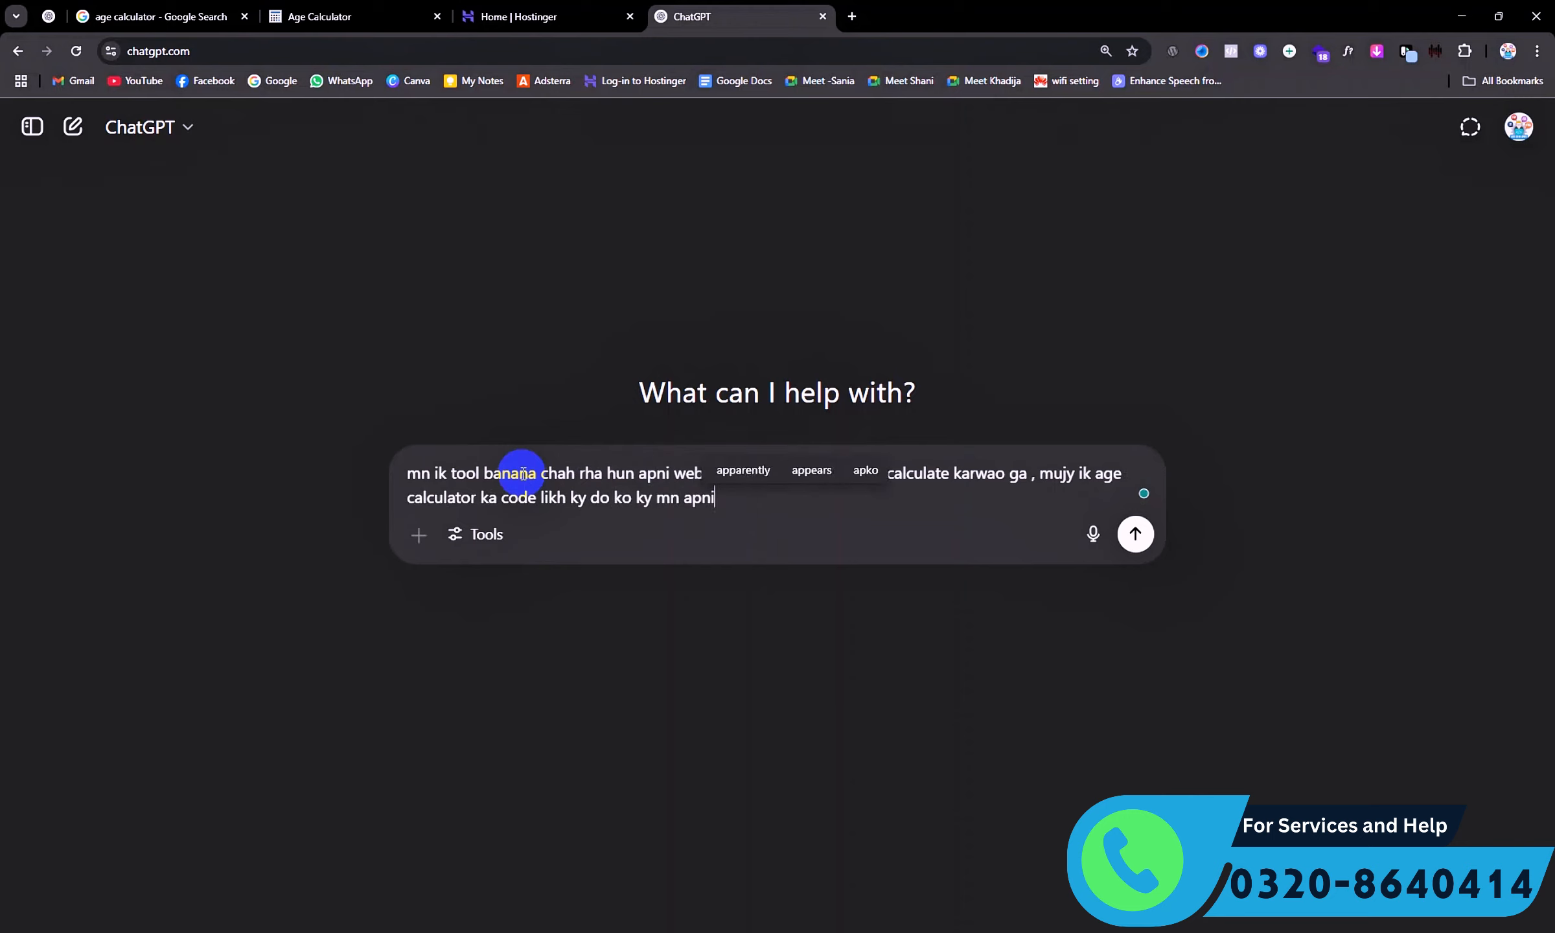
text( wordpress ke website m)
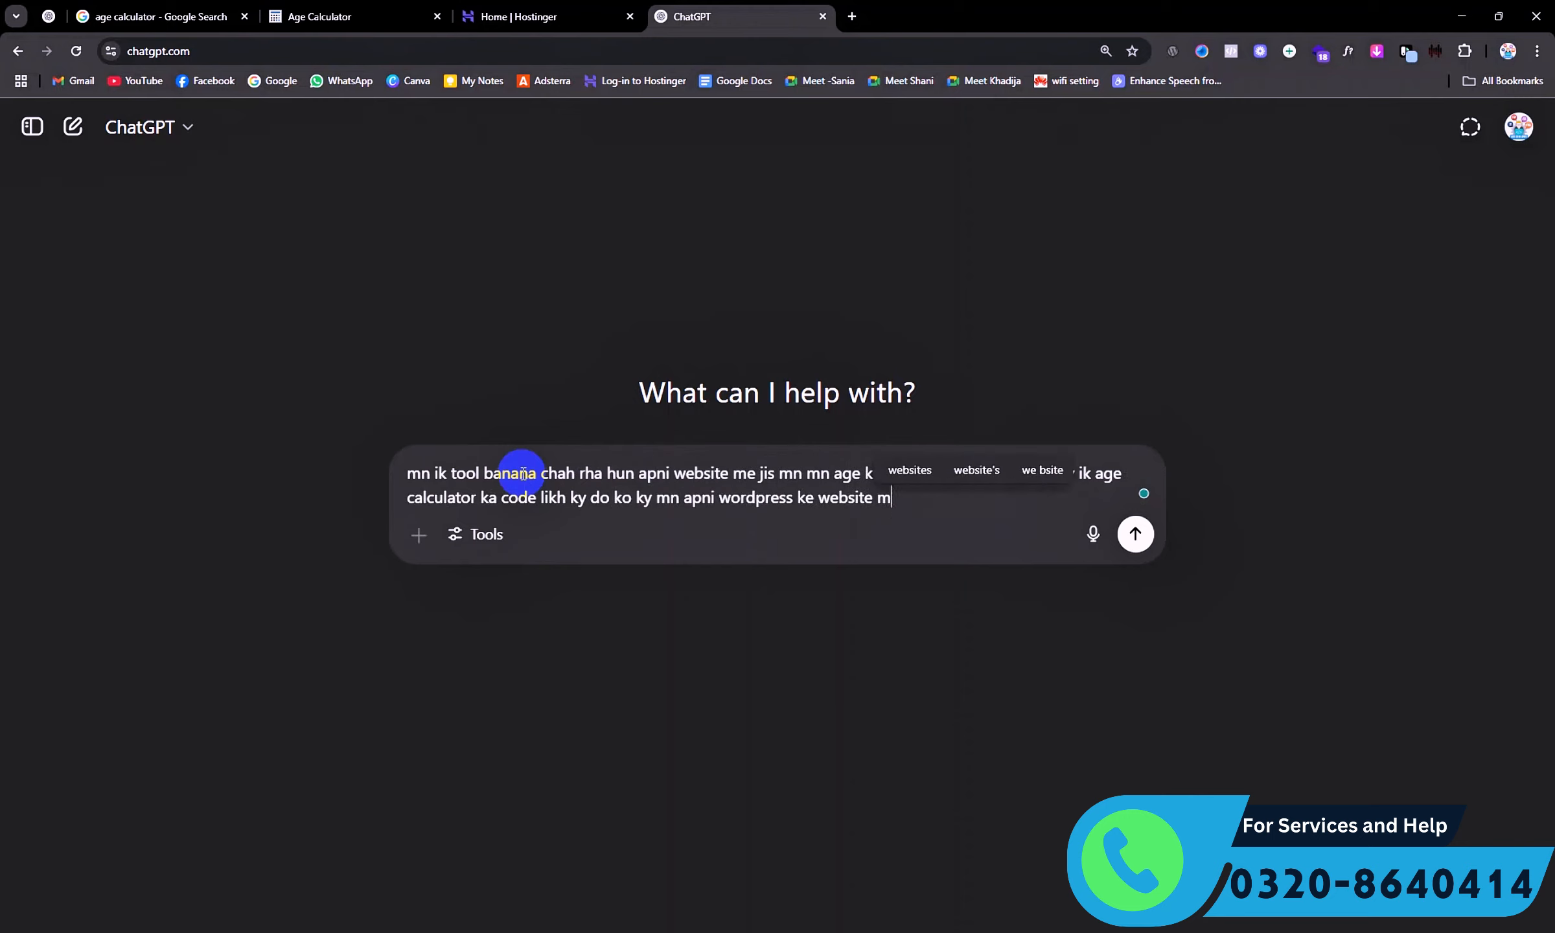
text(n laga sko , )
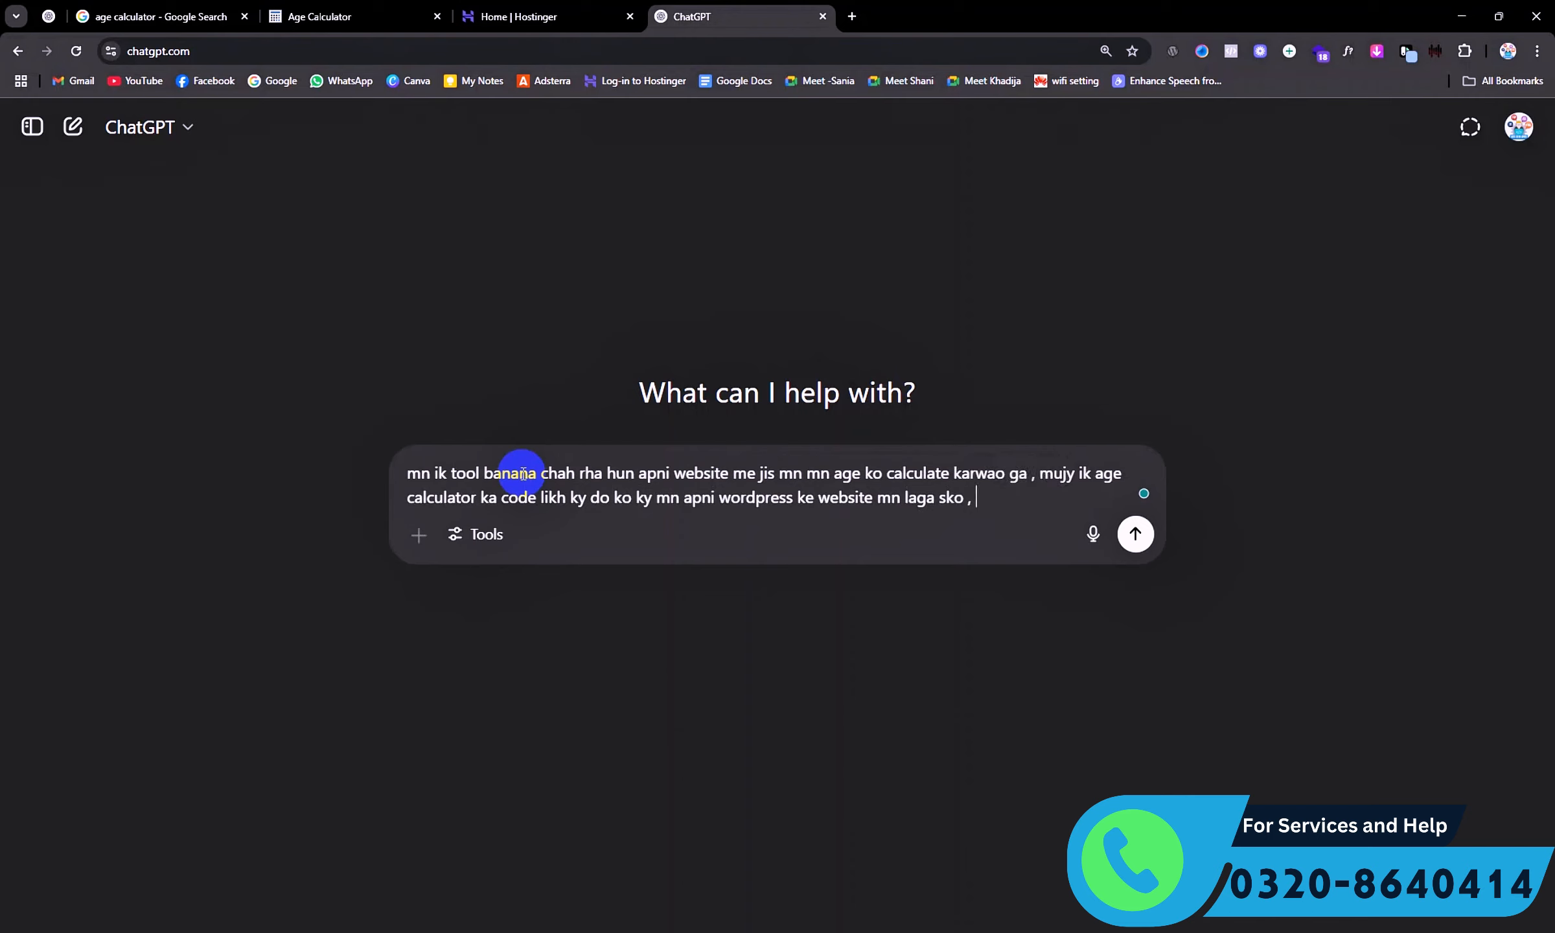
Finish the prompt with "mn elementor builder use kar rha hun," and send it to ChatGPT.
text(mn r)
text( elementor builder )
text(use kar rha hun.)
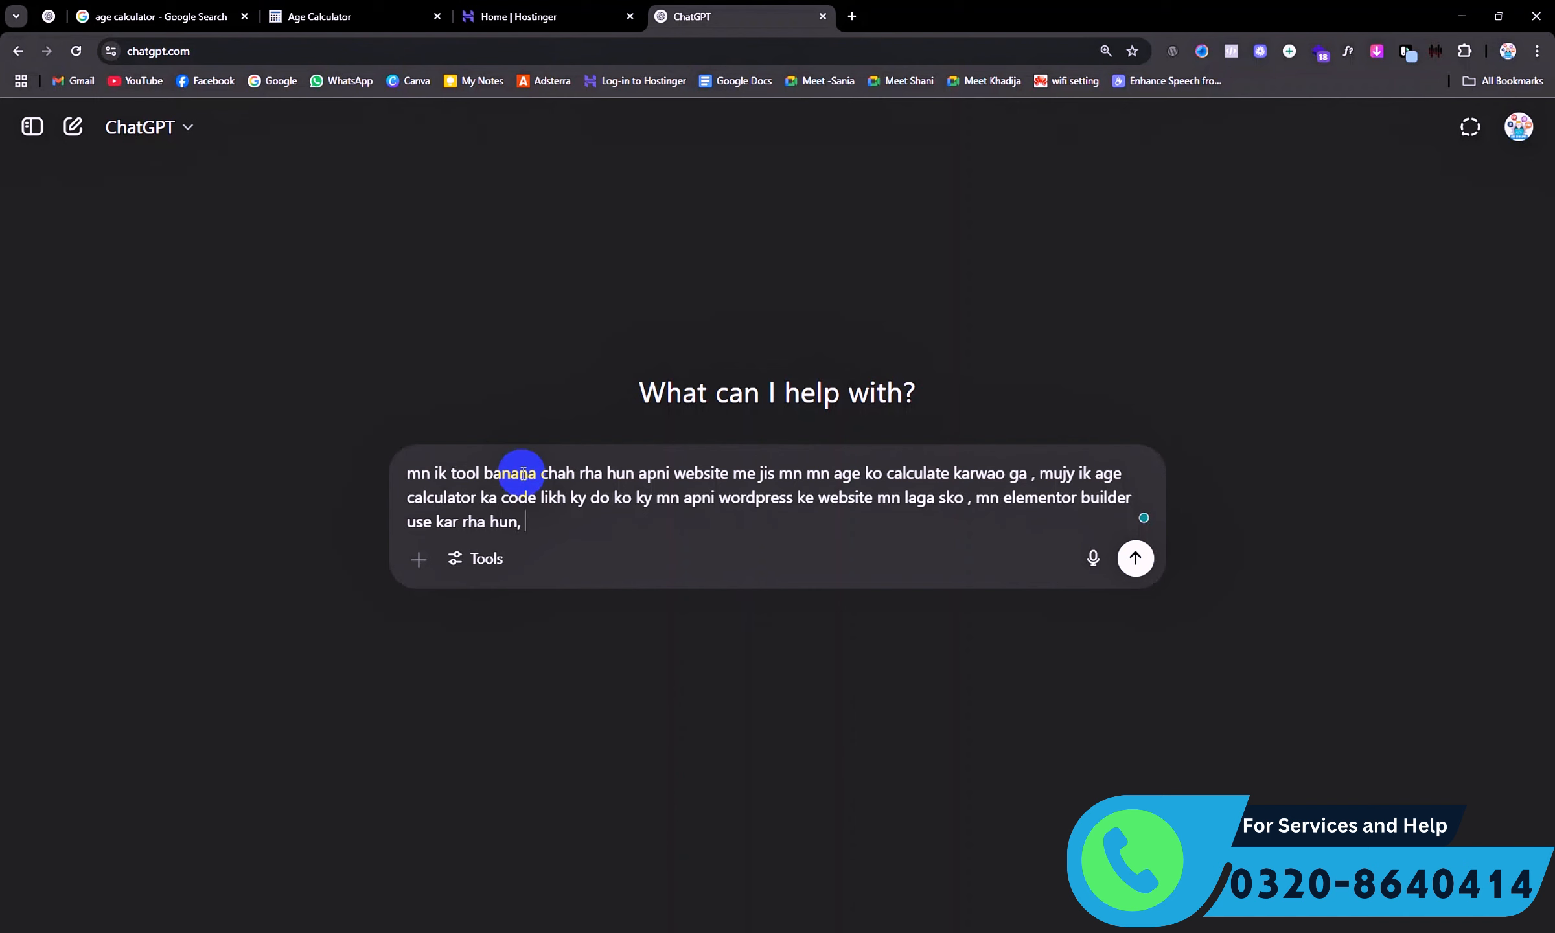
key(Return)
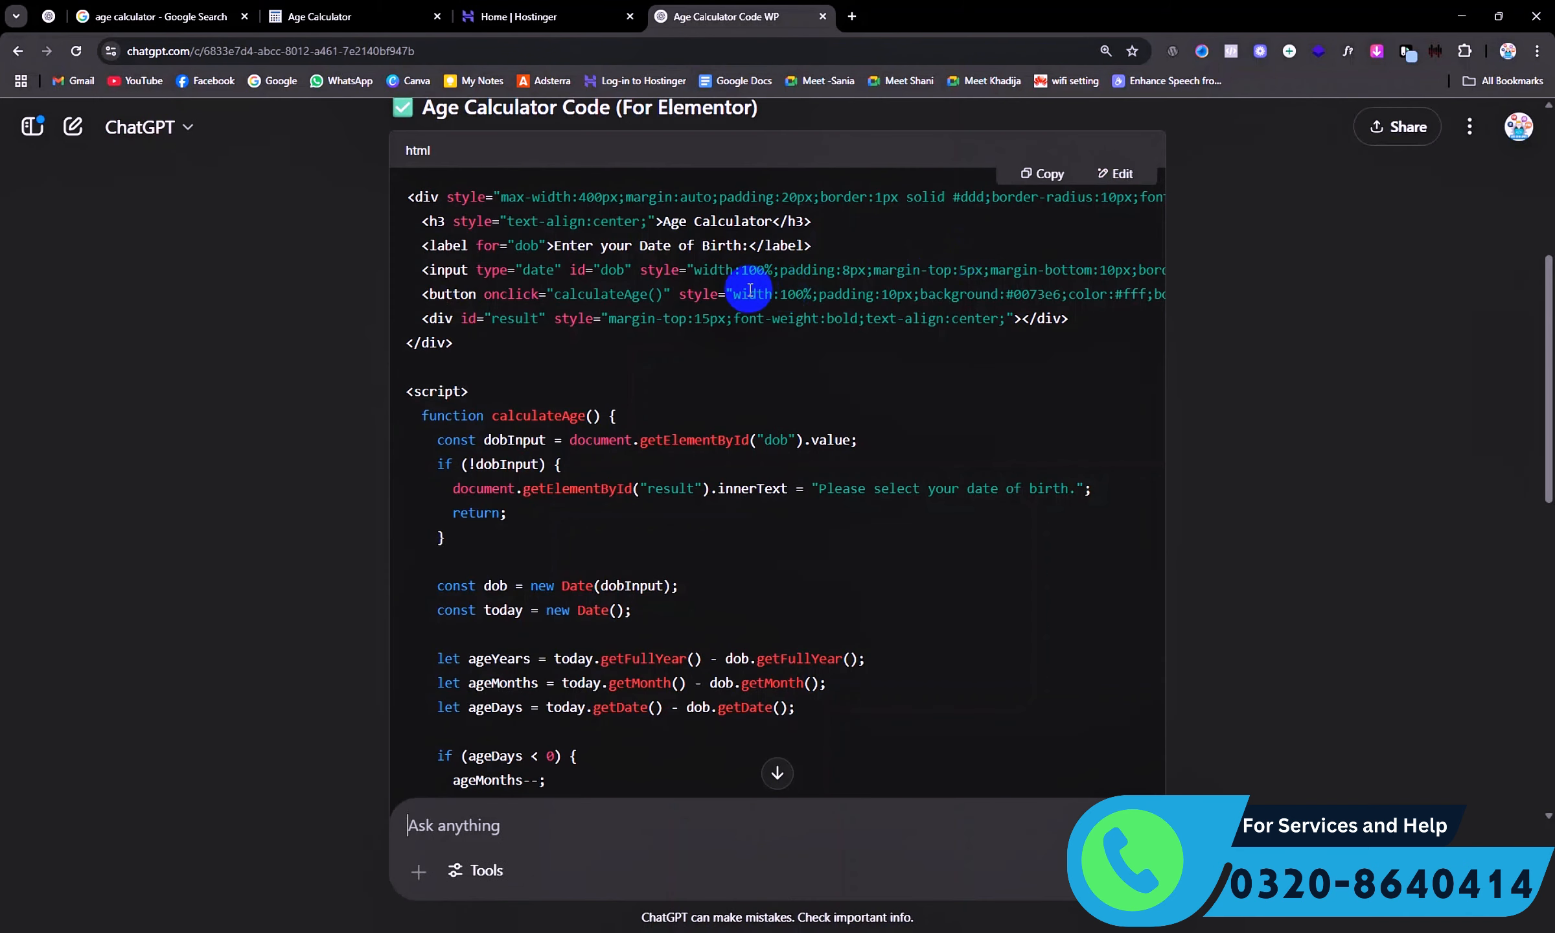
Look through the generated code and Elementor installation steps, and open codepen.io in a new browser tab.
scroll(748, 290, down, 1)
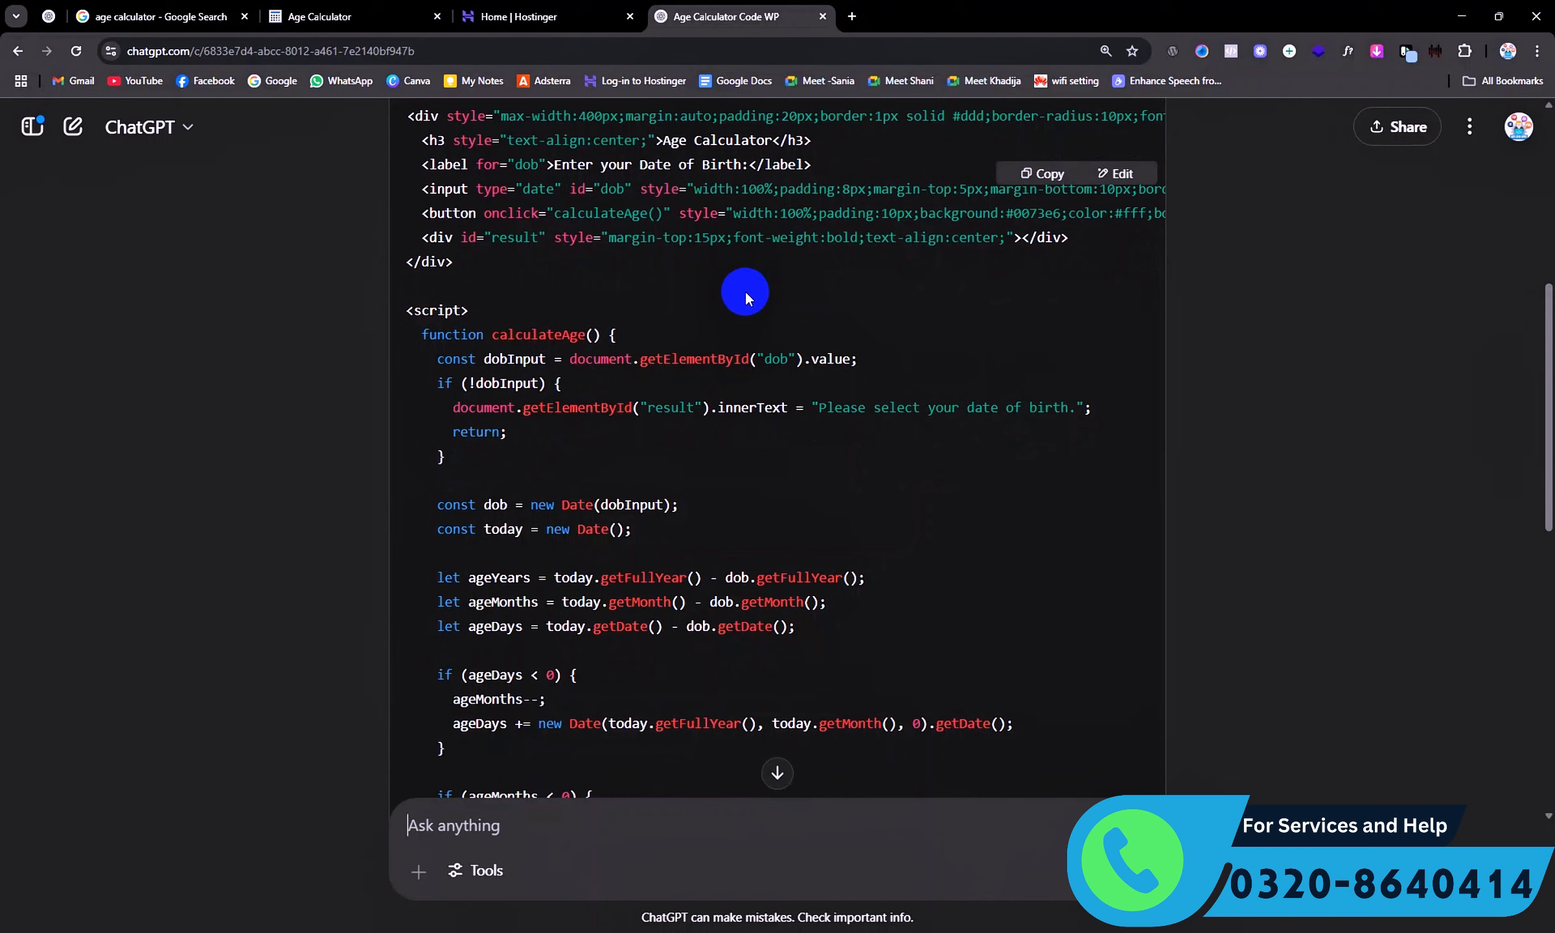
scroll(771, 311, down, 10)
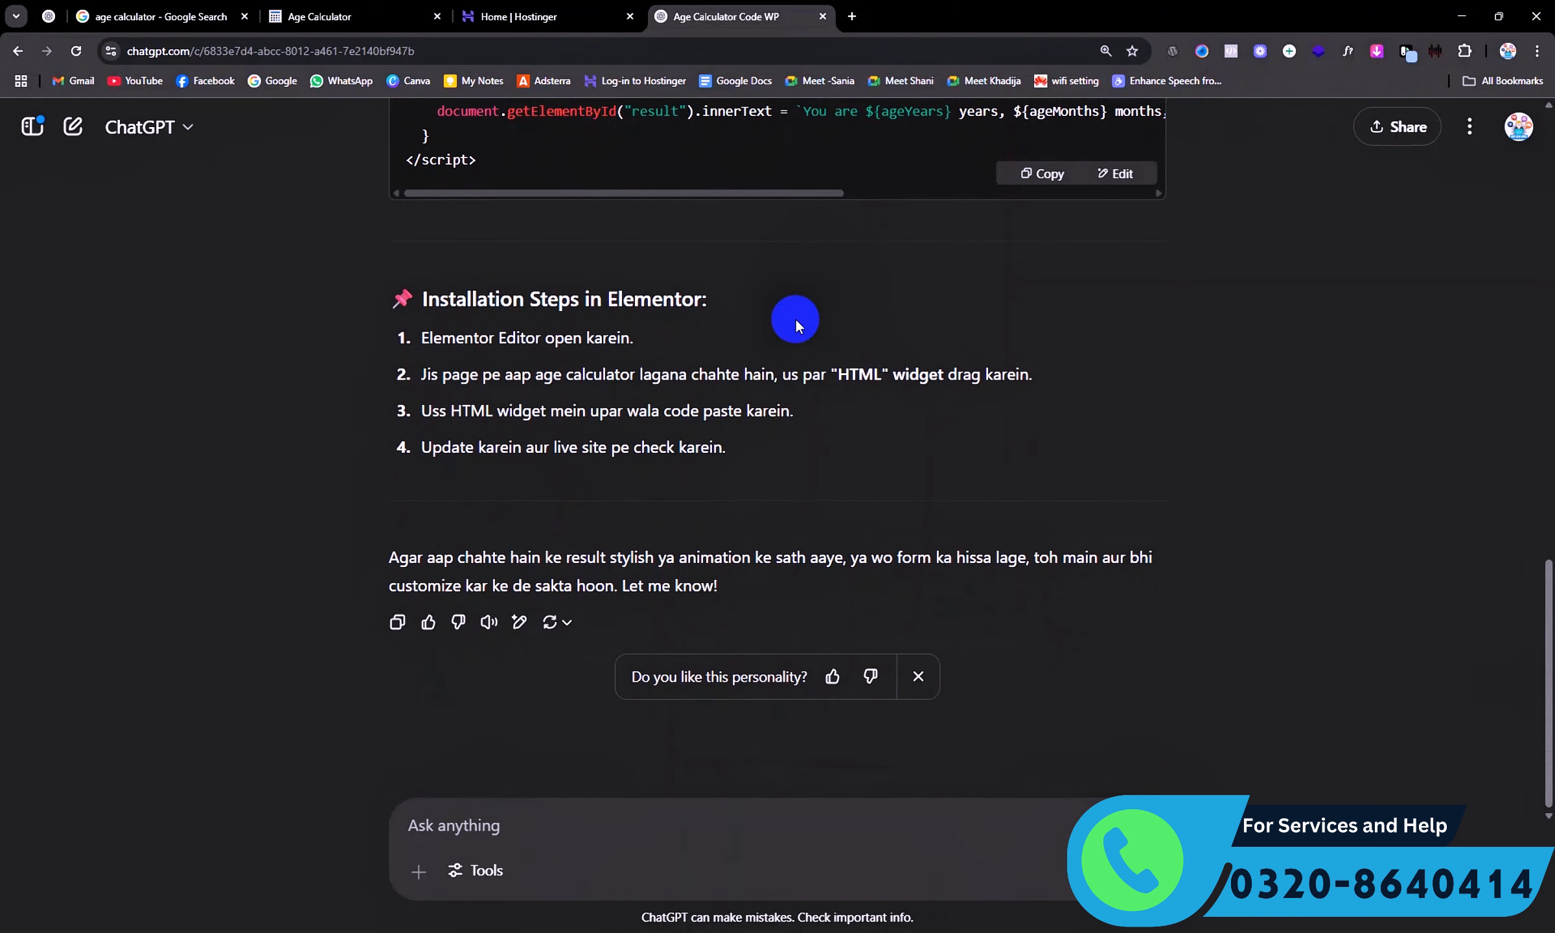
click(852, 16)
text(codepen.io)
key(Return)
Copy the age calculator code from the ChatGPT reply and paste it into the HTML editor of a new CodePen pen.
click(796, 13)
scroll(907, 360, up, 5)
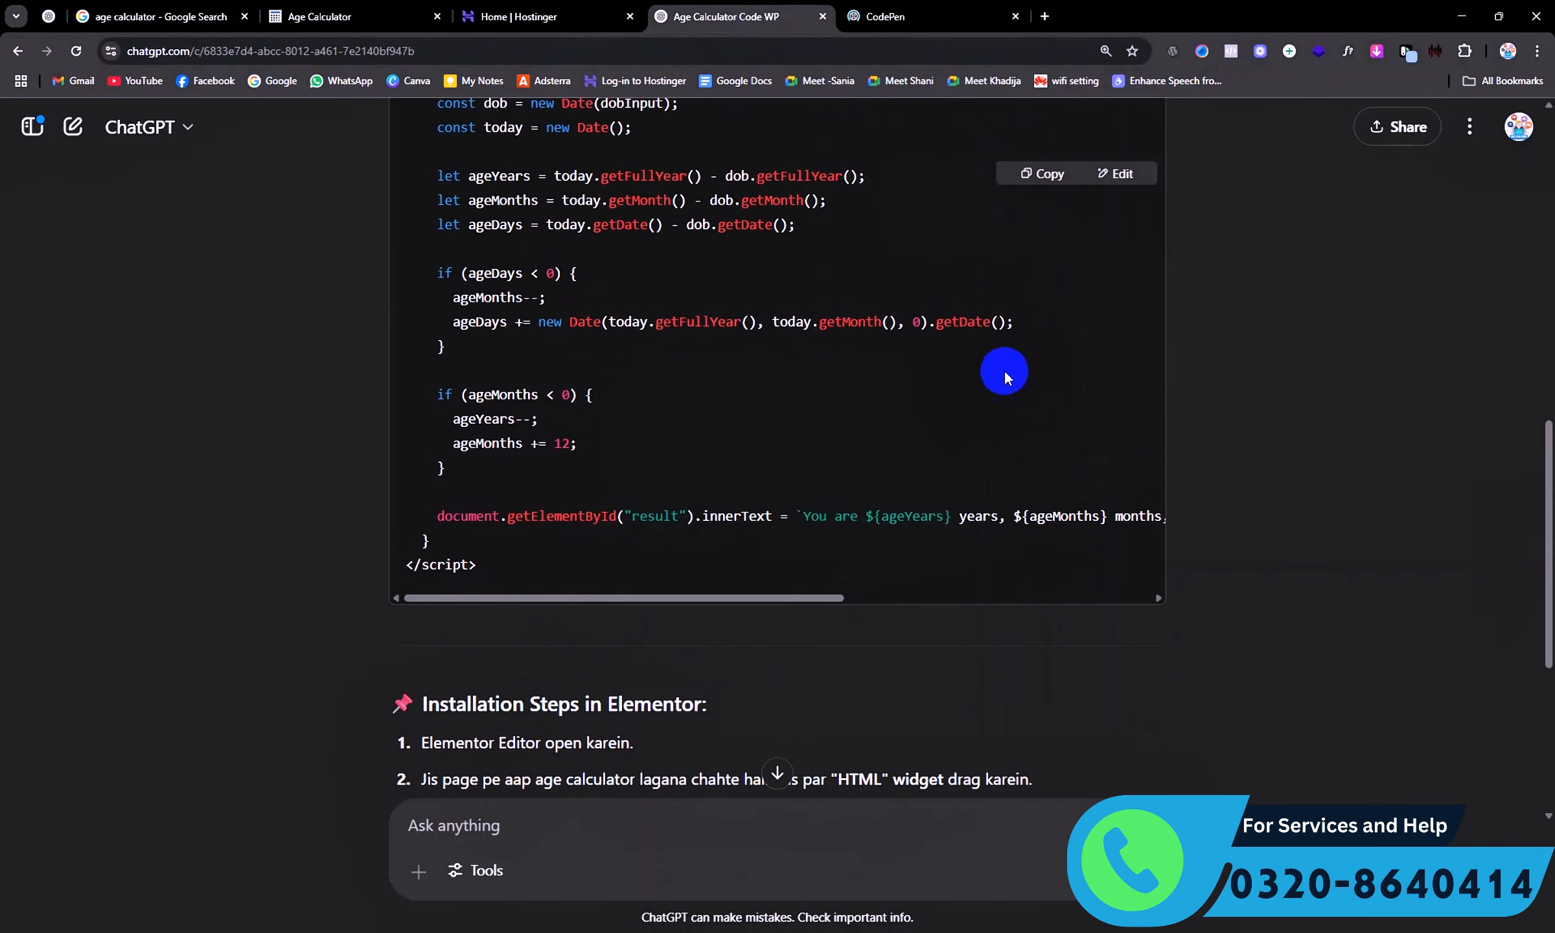
click(1035, 171)
click(955, 9)
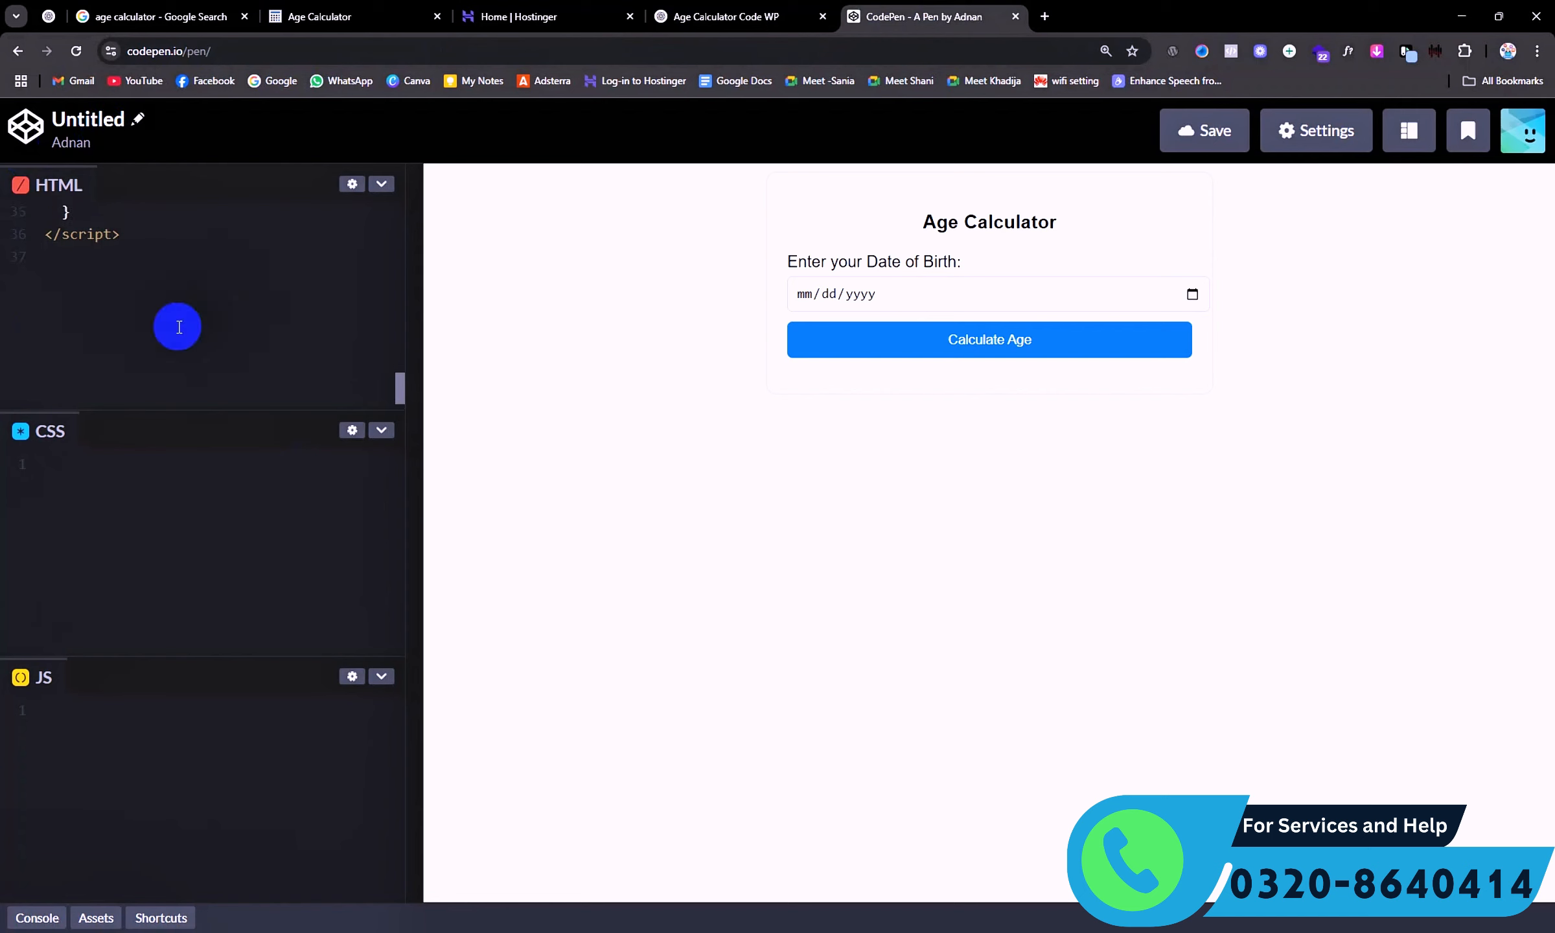
scroll(175, 322, up, 5)
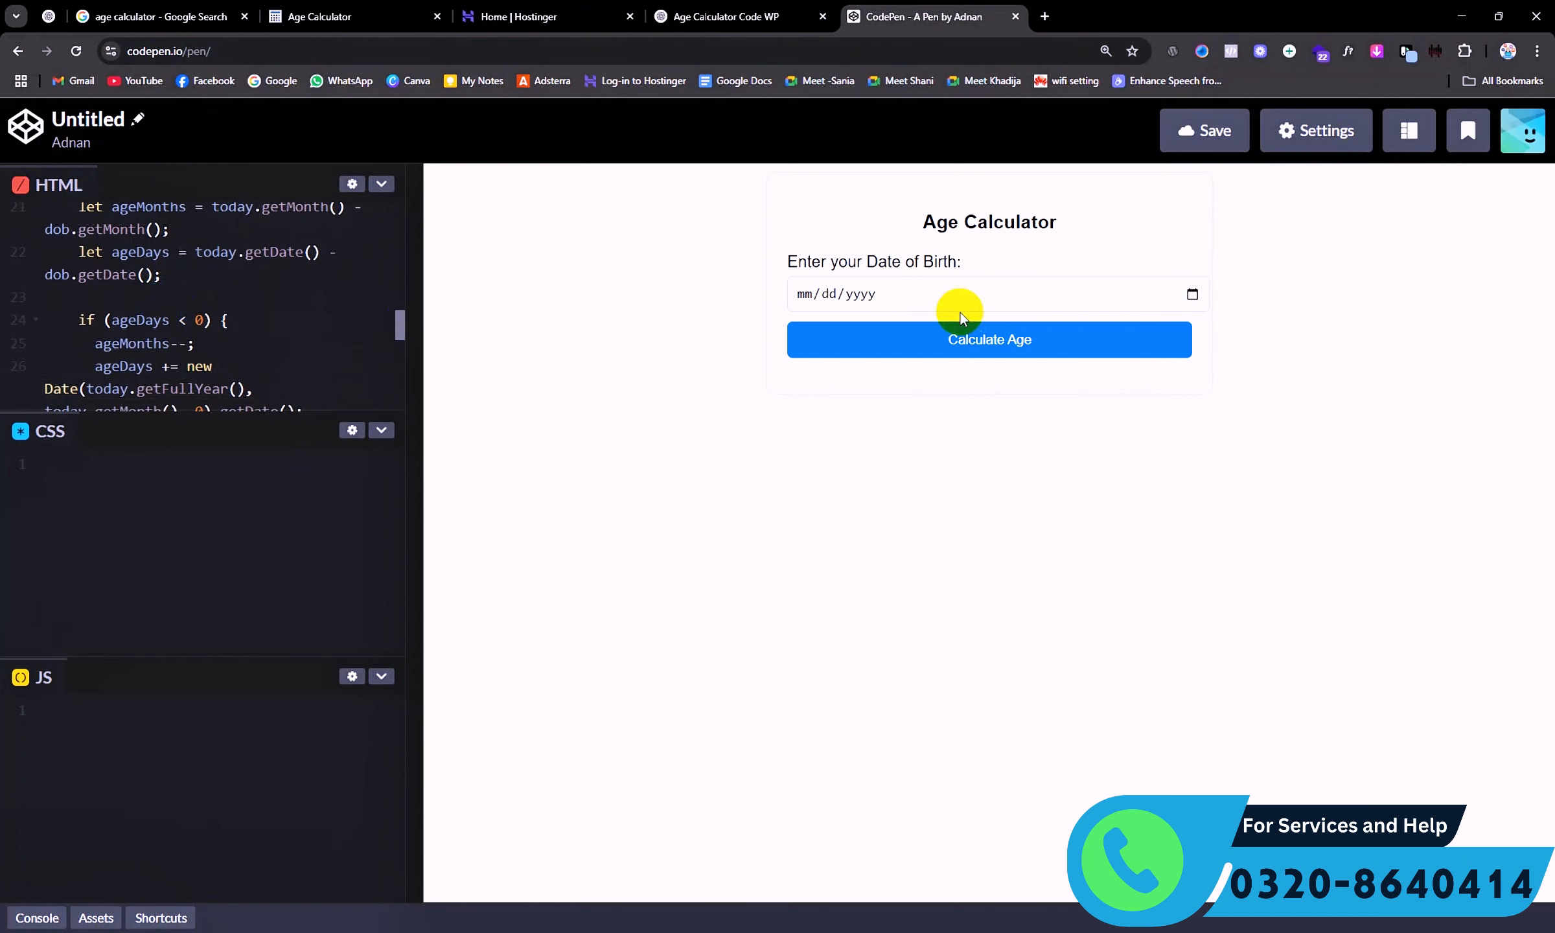
Choose a test day from the calendar of the date of birth field in the Age Calculator preview.
click(953, 297)
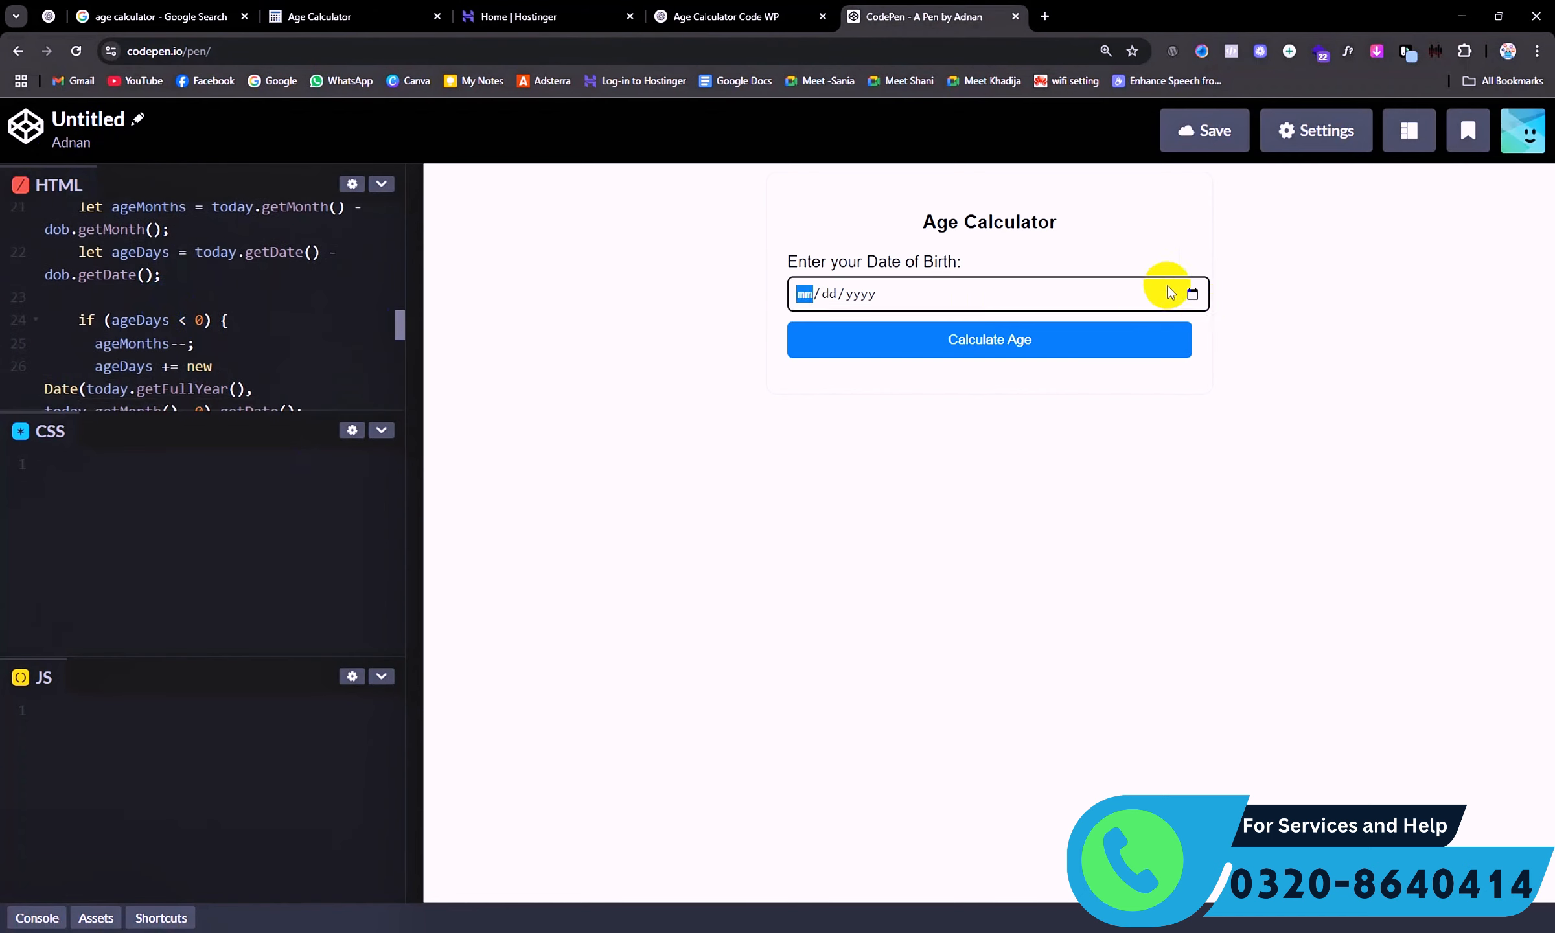
click(1195, 294)
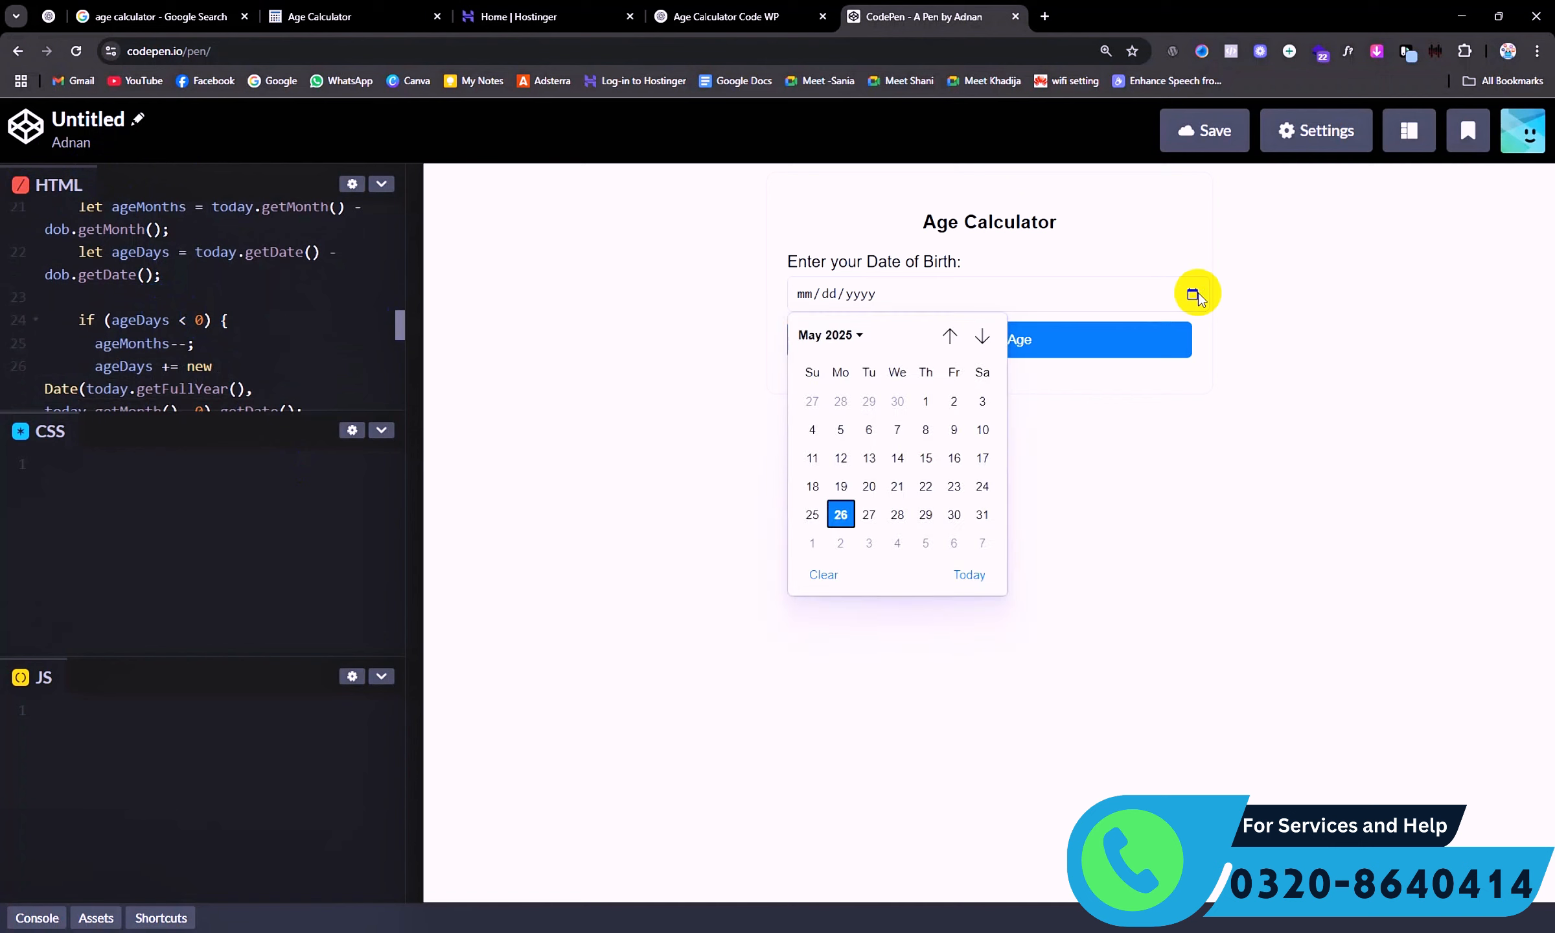
click(939, 284)
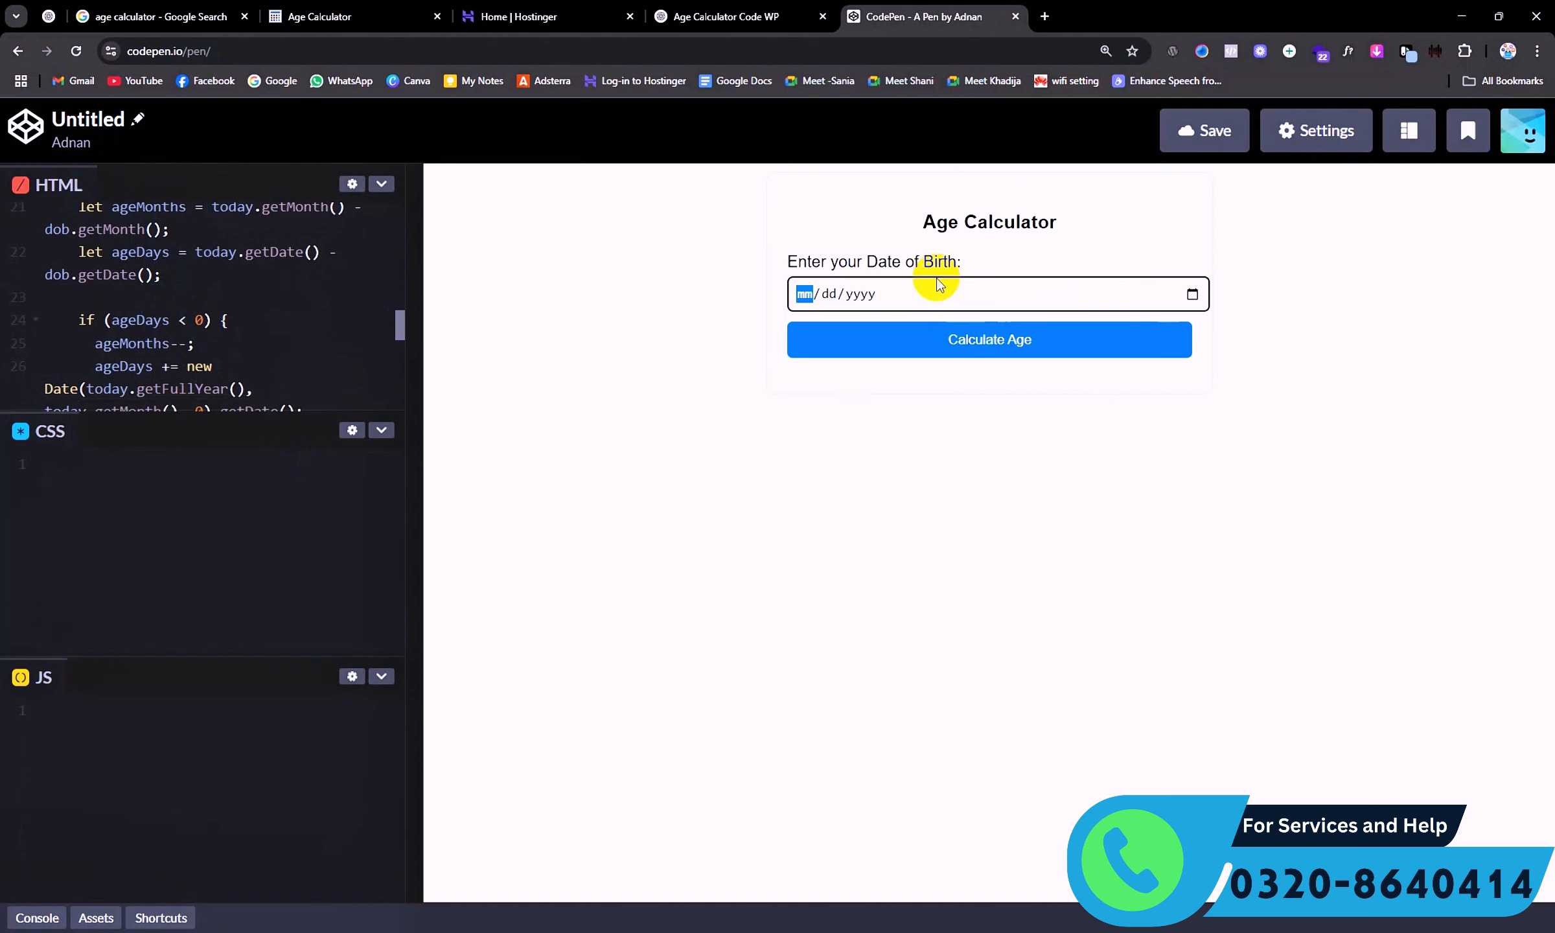
click(1191, 296)
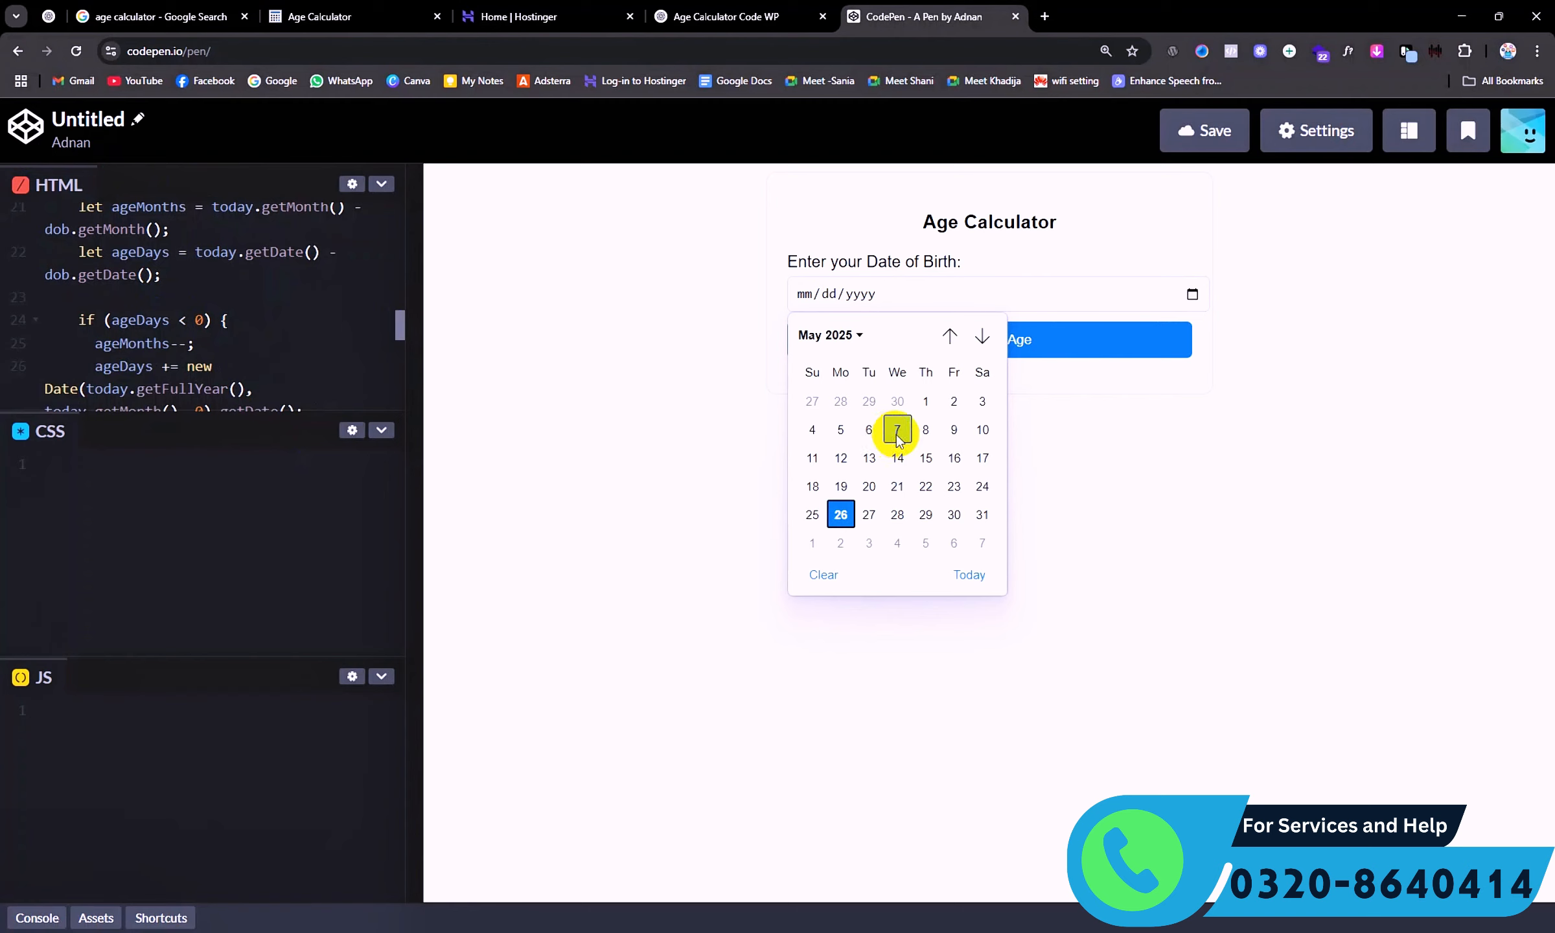
click(964, 501)
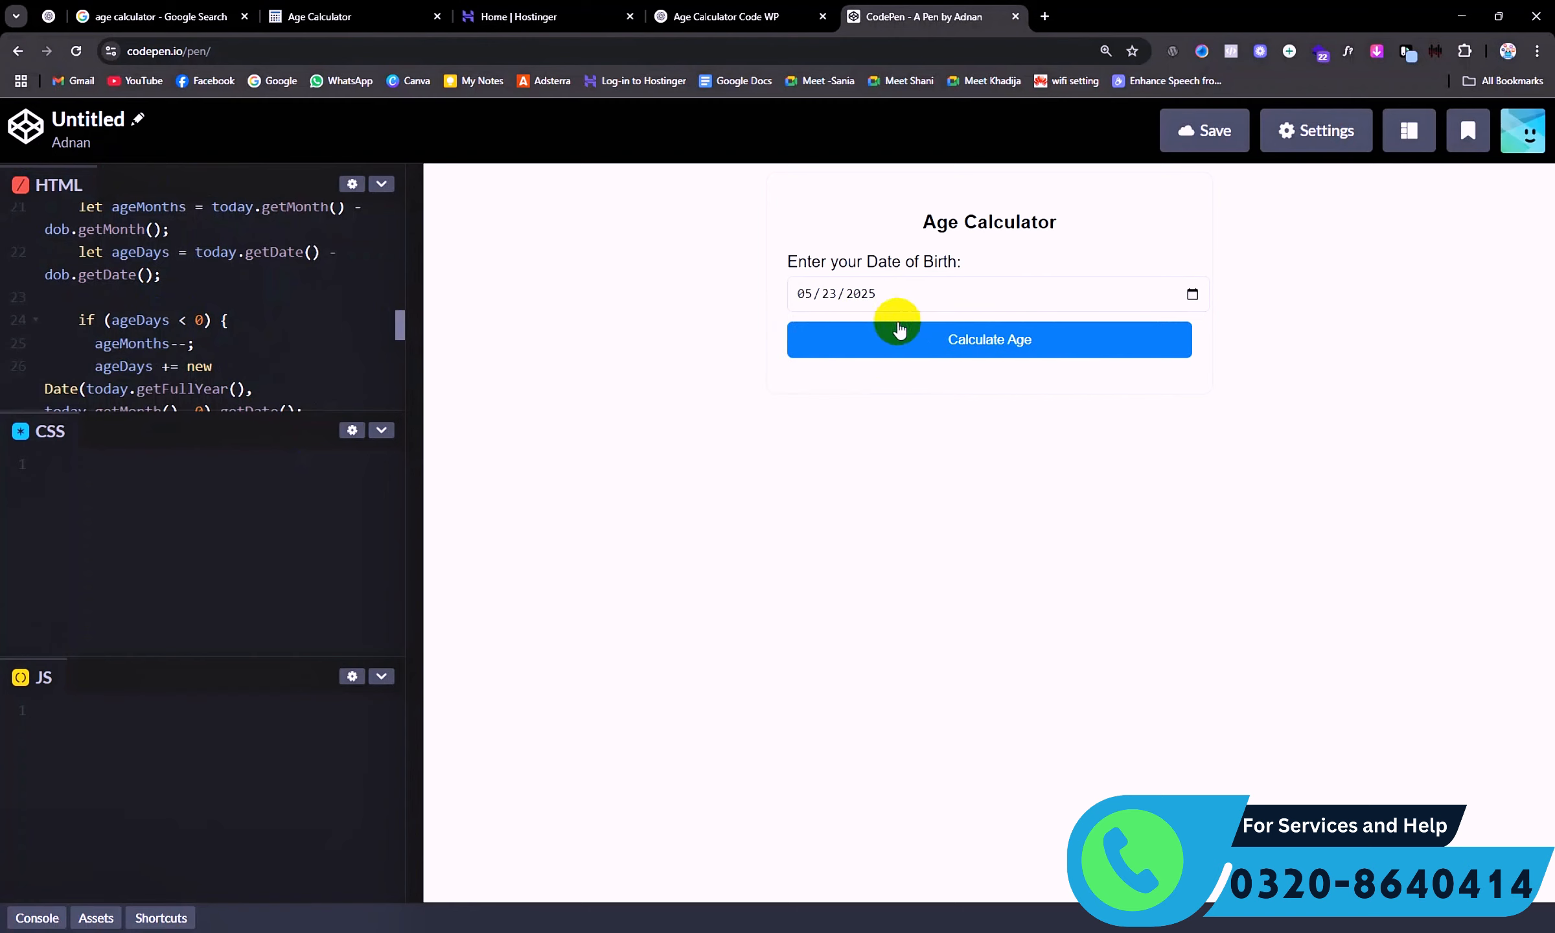
Change the test date of birth to an earlier year and a different month using the calendar's month and year list.
click(1193, 294)
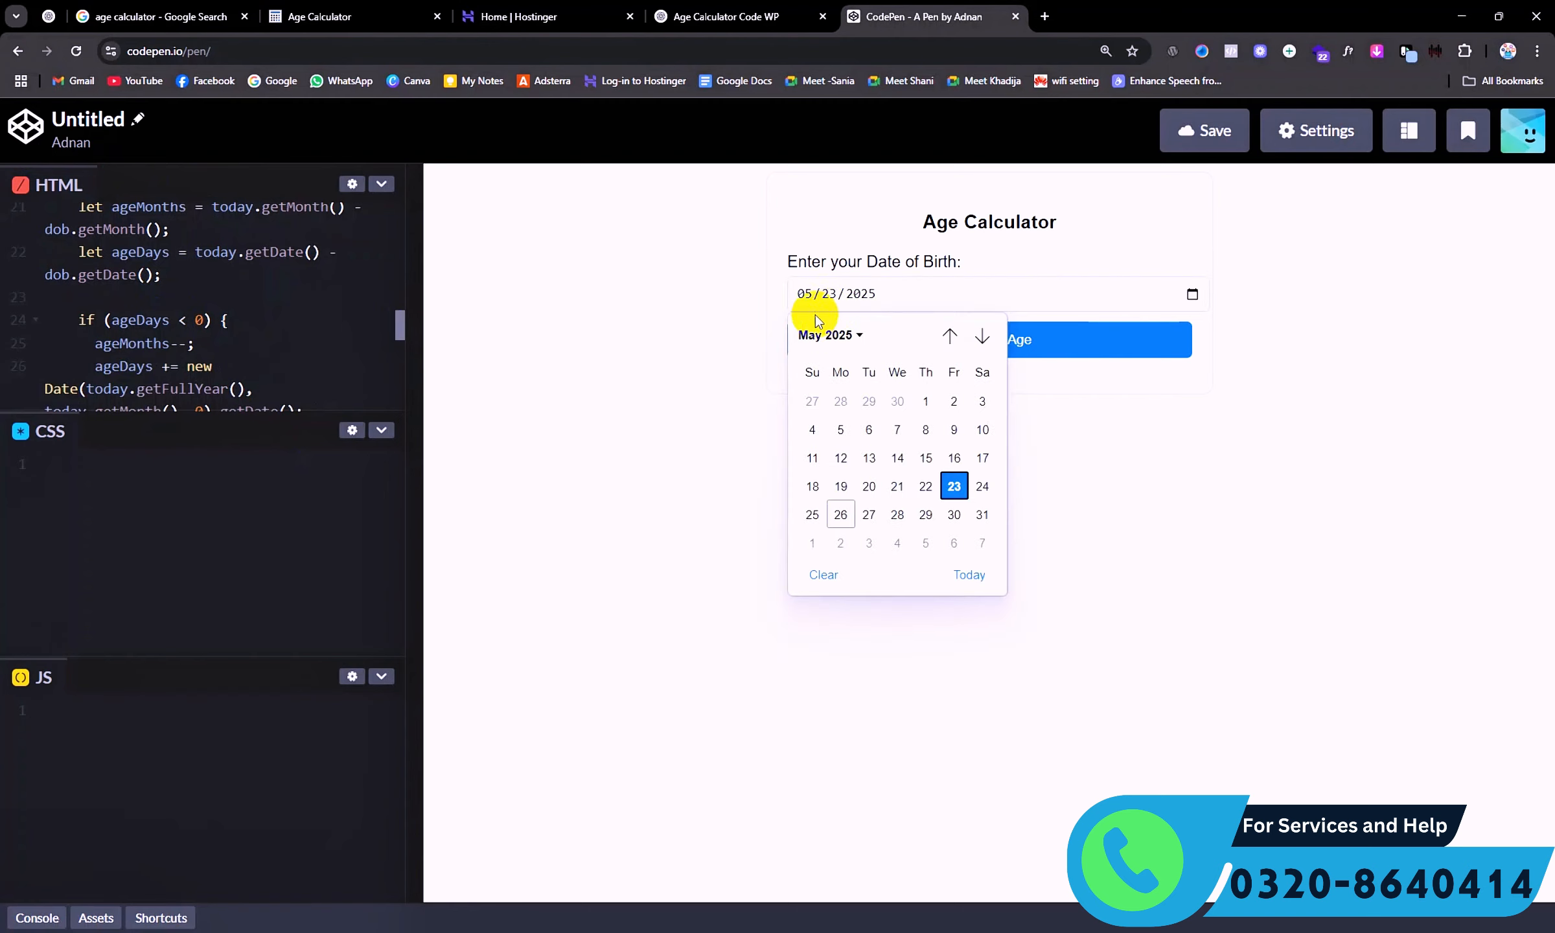
click(854, 336)
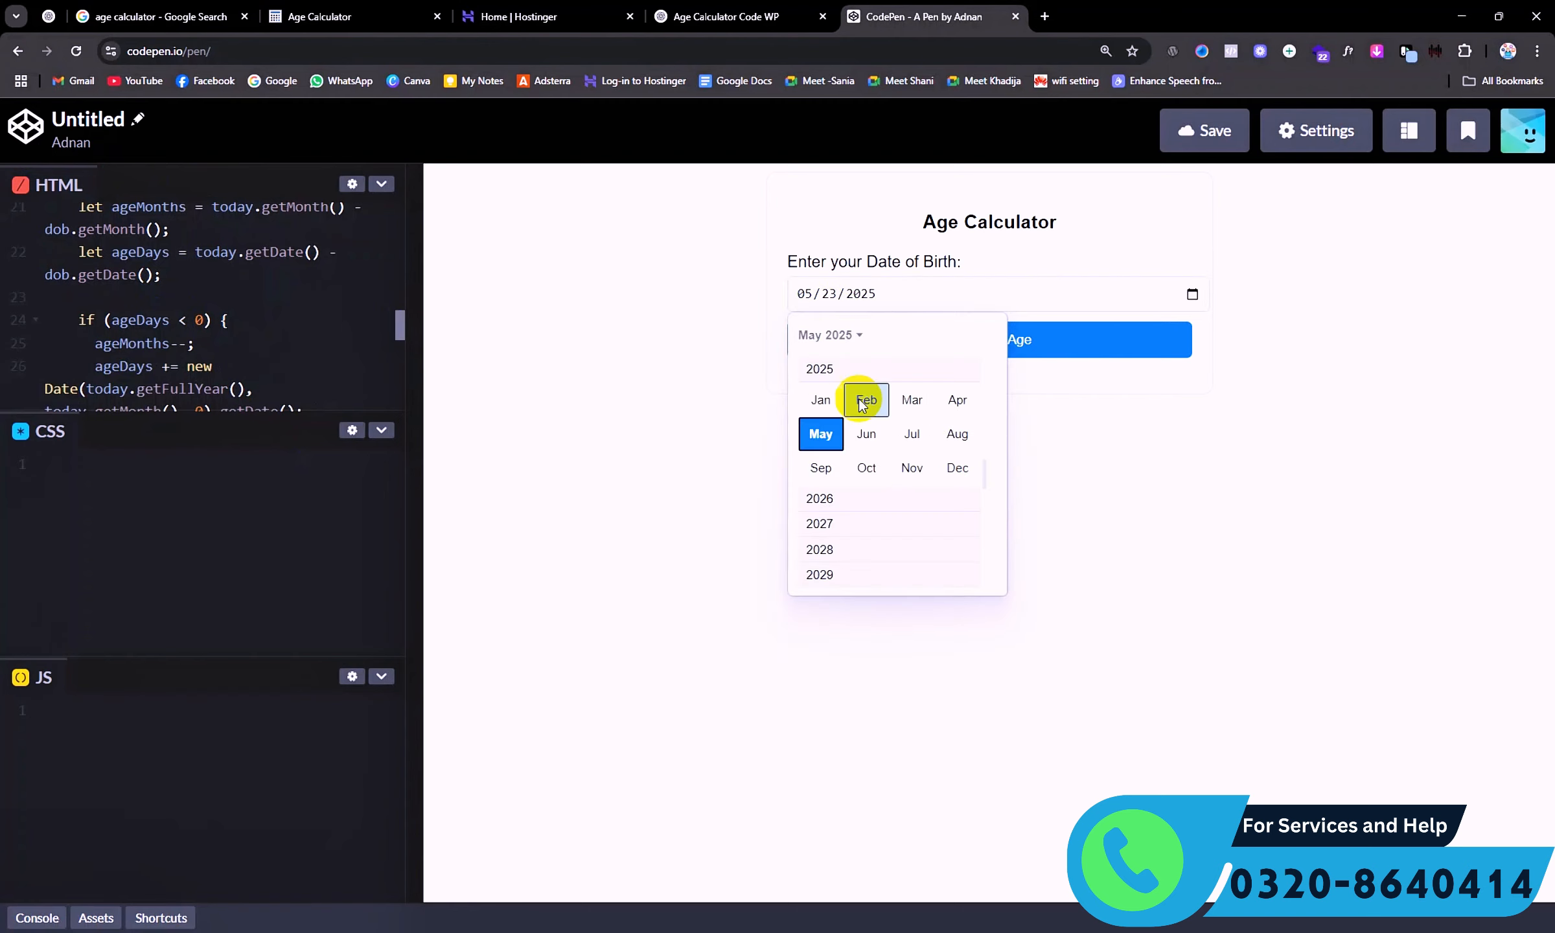
click(872, 468)
click(861, 335)
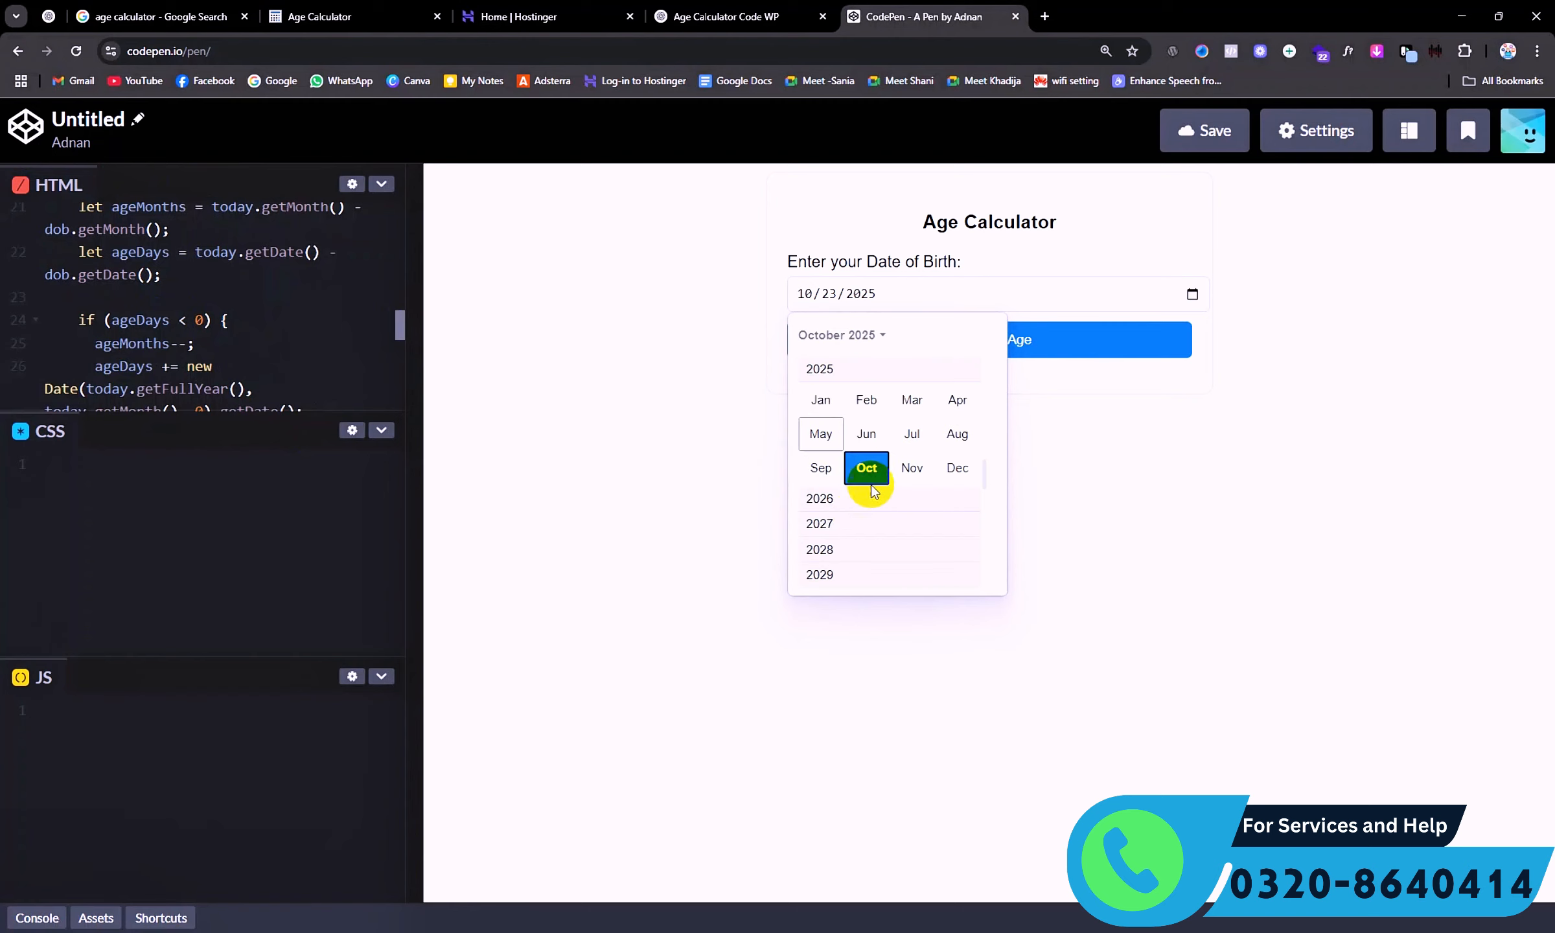
scroll(845, 558, up, 1)
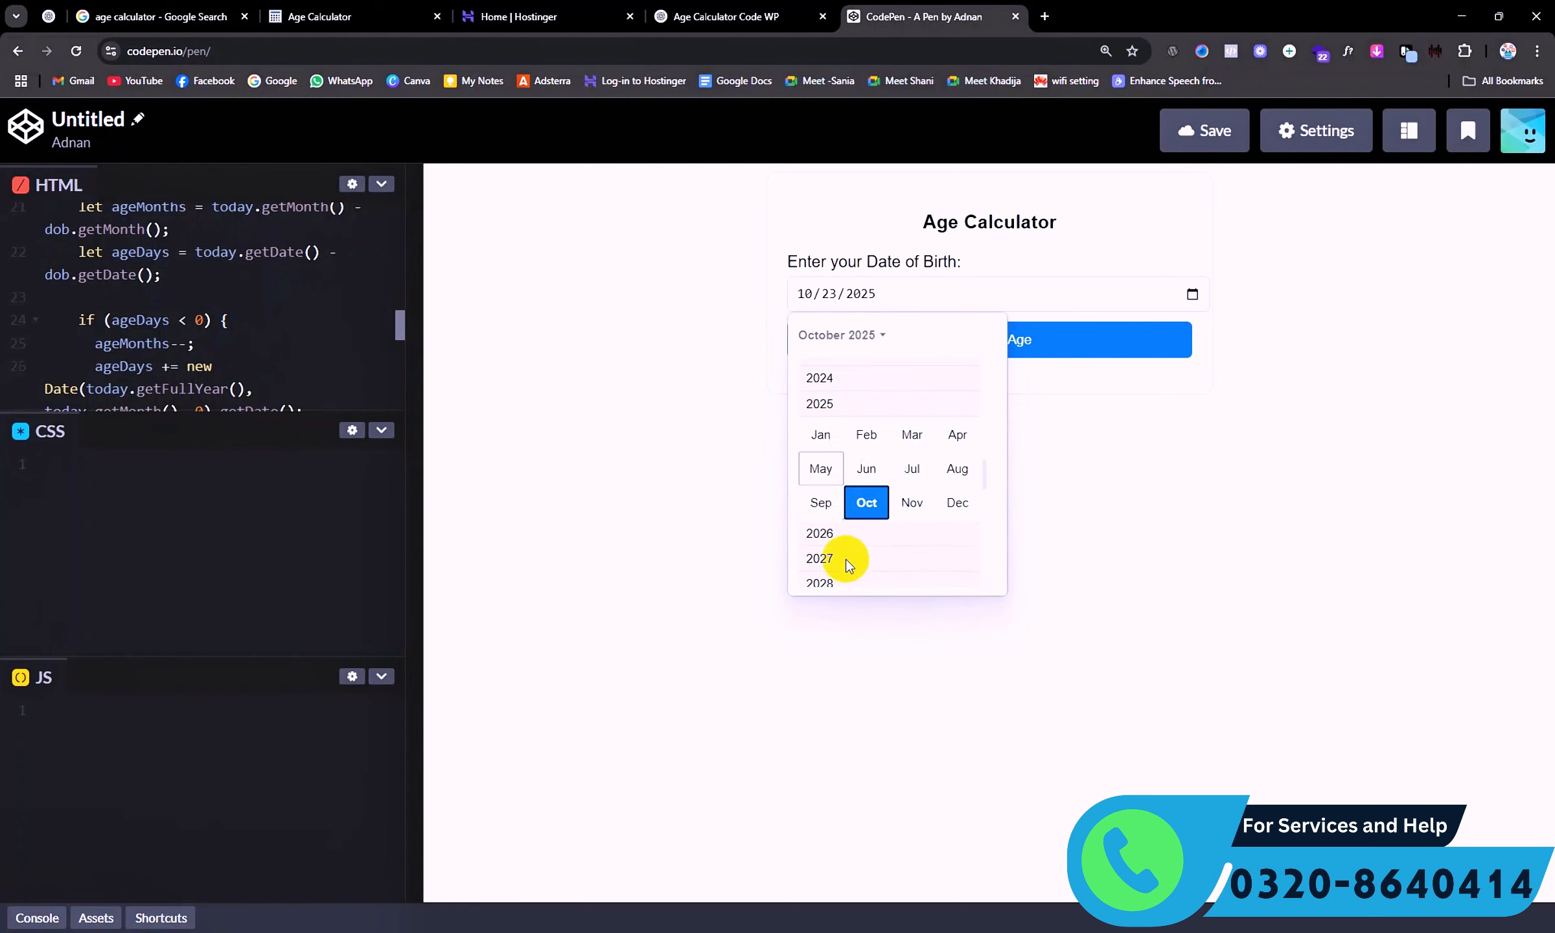
scroll(846, 558, up, 2)
scroll(864, 436, up, 6)
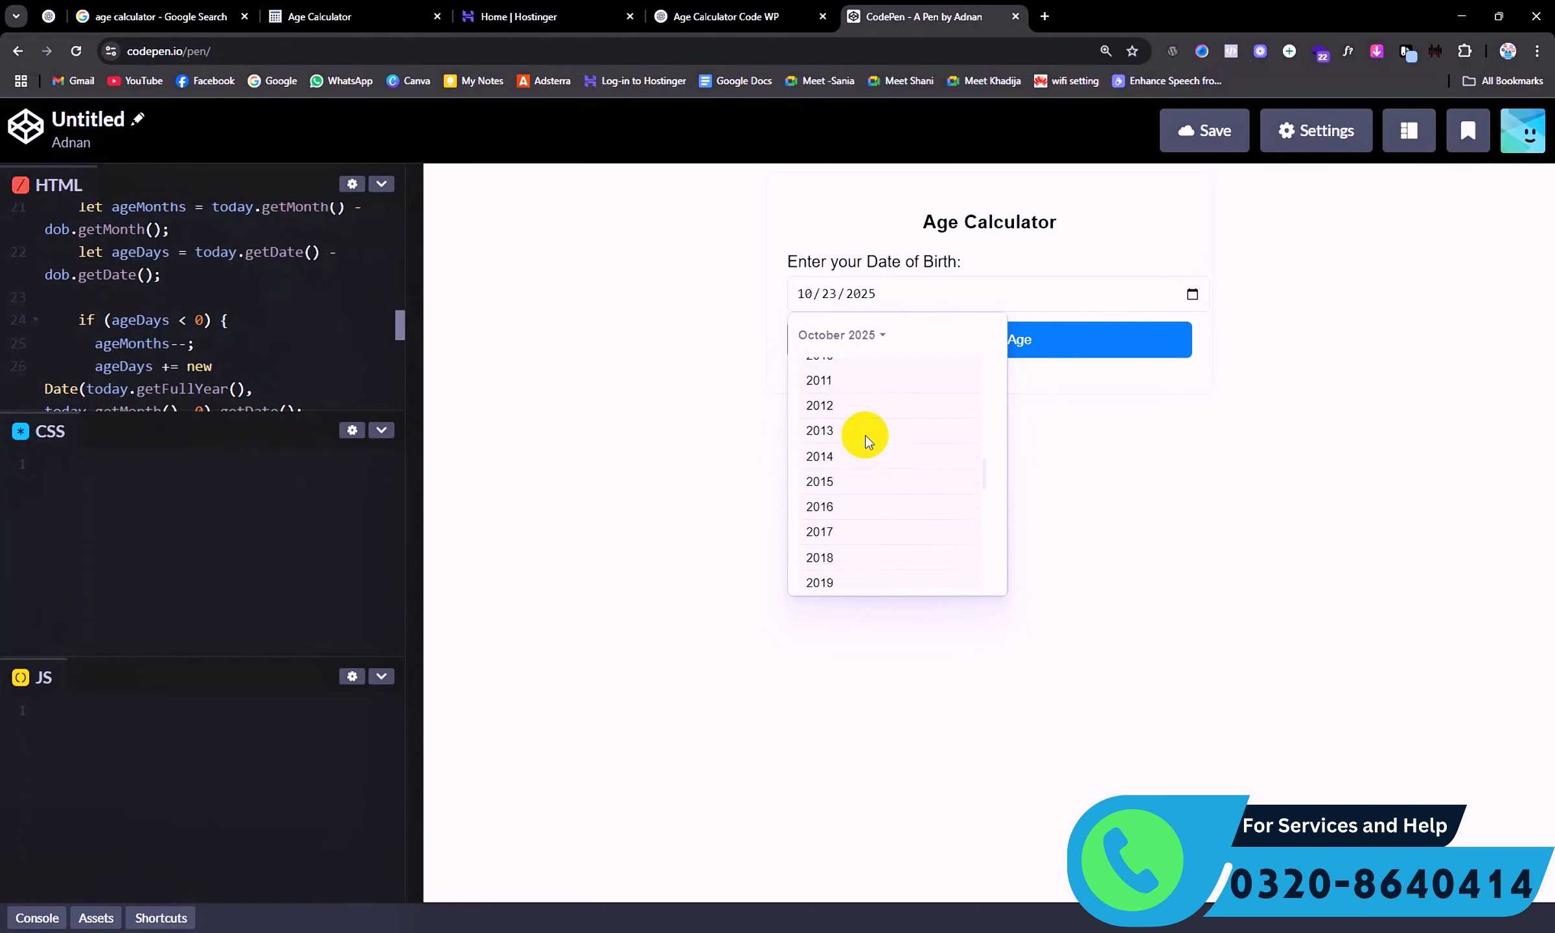
click(861, 387)
click(864, 399)
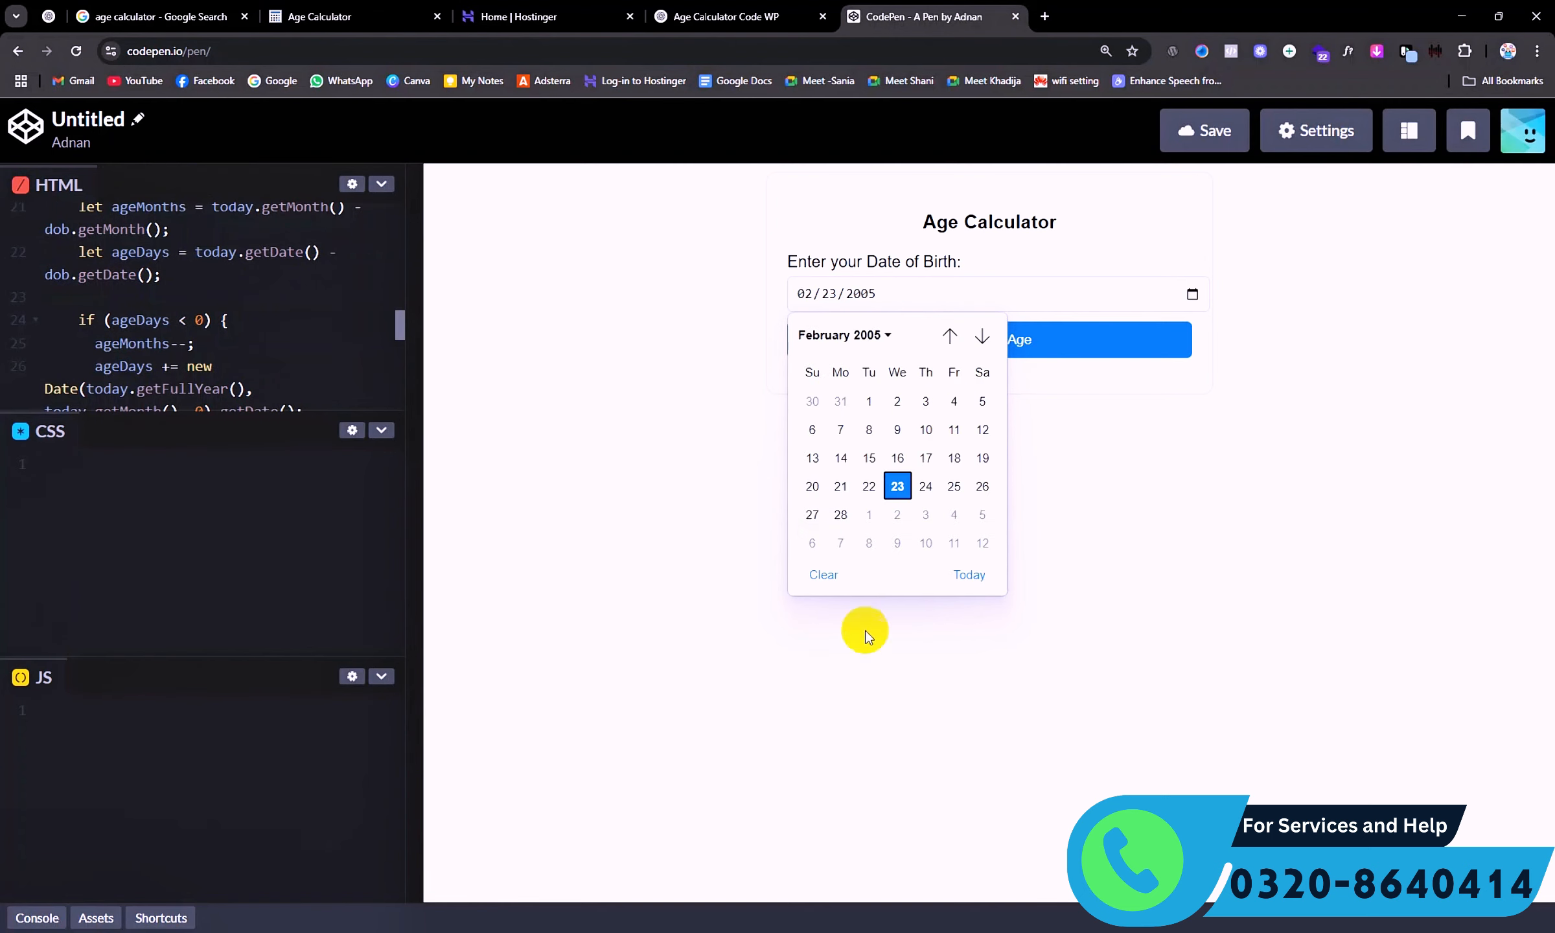
Close the calendar, calculate the age for the test date of birth, and select the result text.
click(1113, 312)
click(1062, 334)
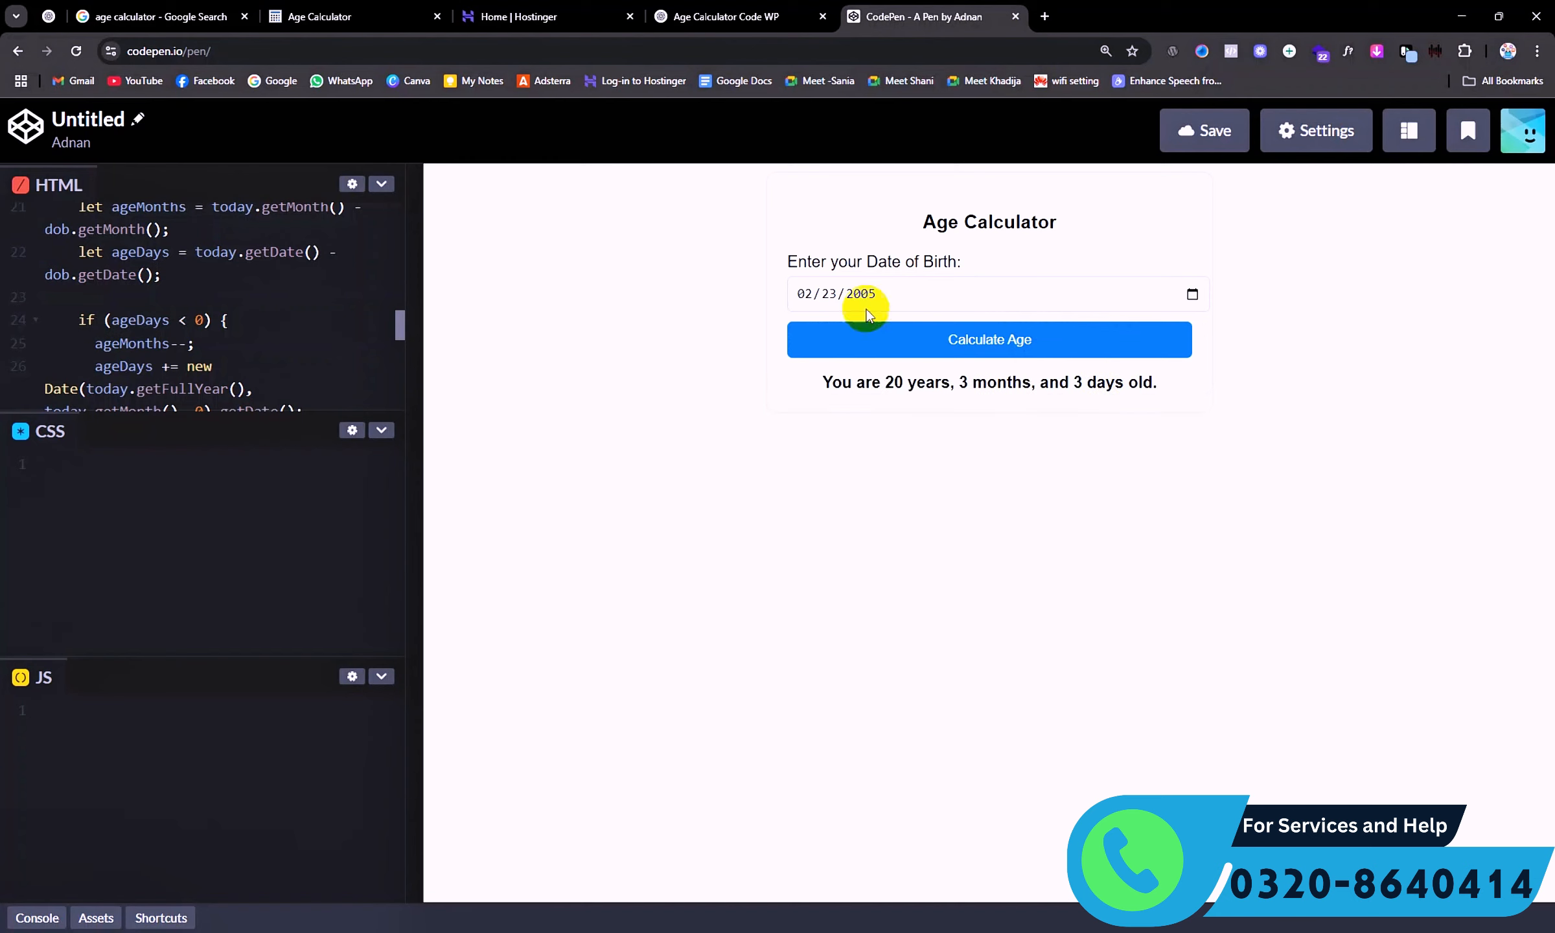
drag(817, 387, 1178, 424)
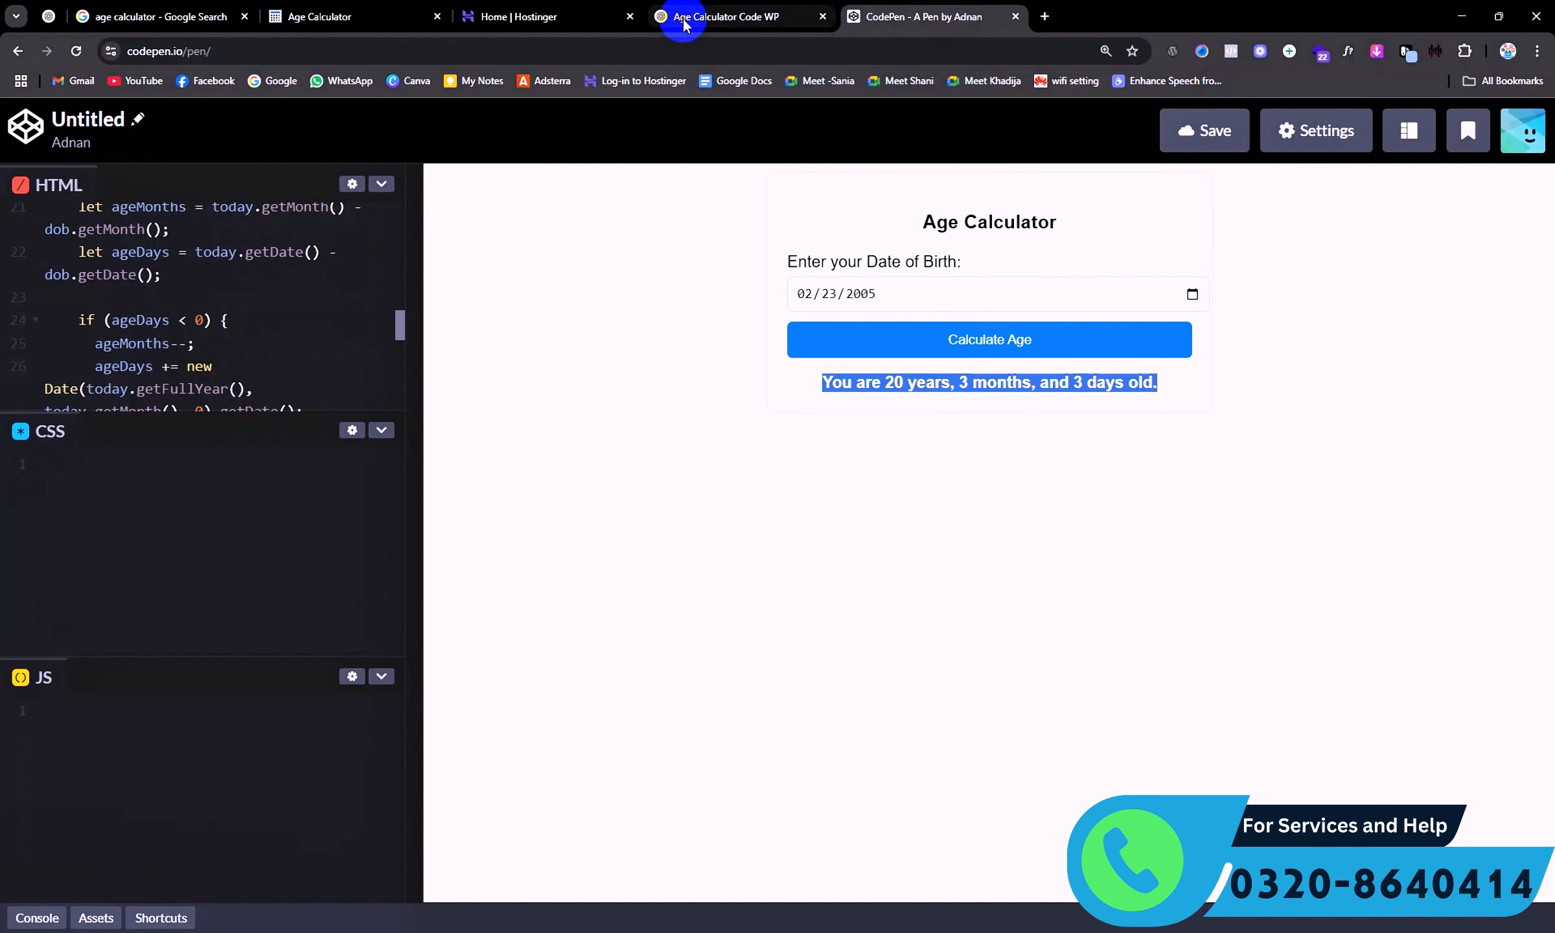
Ask ChatGPT in Roman Urdu for a more modern, attractive form in light blue and light purple, with a writable date of birth option and animation.
click(770, 9)
scroll(614, 799, down, 2)
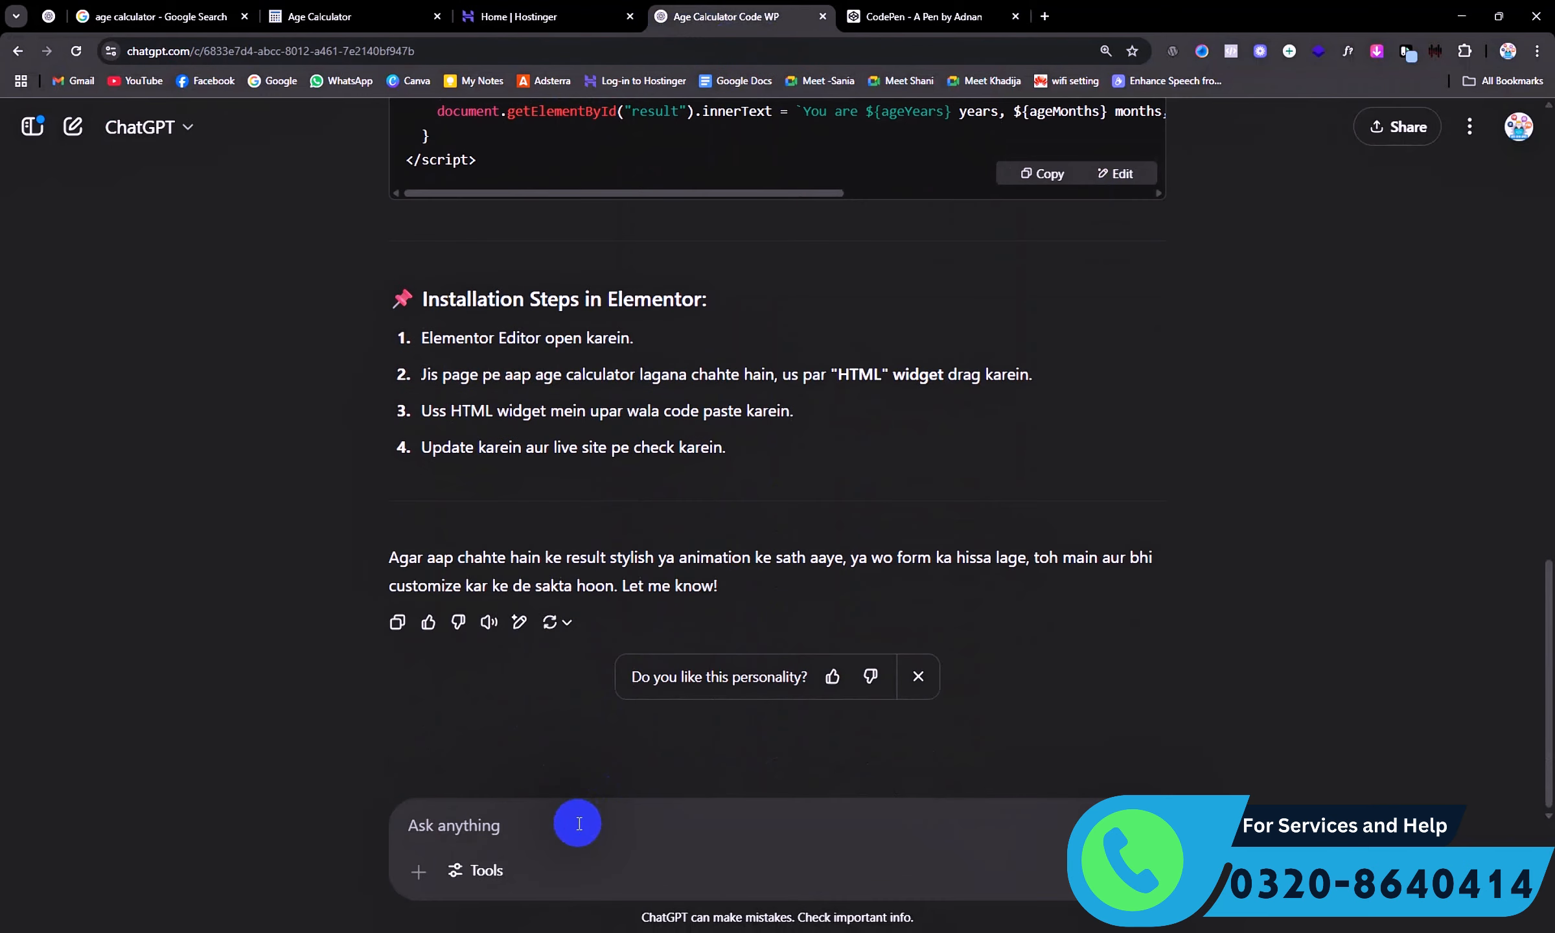
text(is ko thora d)
key(BackSpace)
text(modren desin)
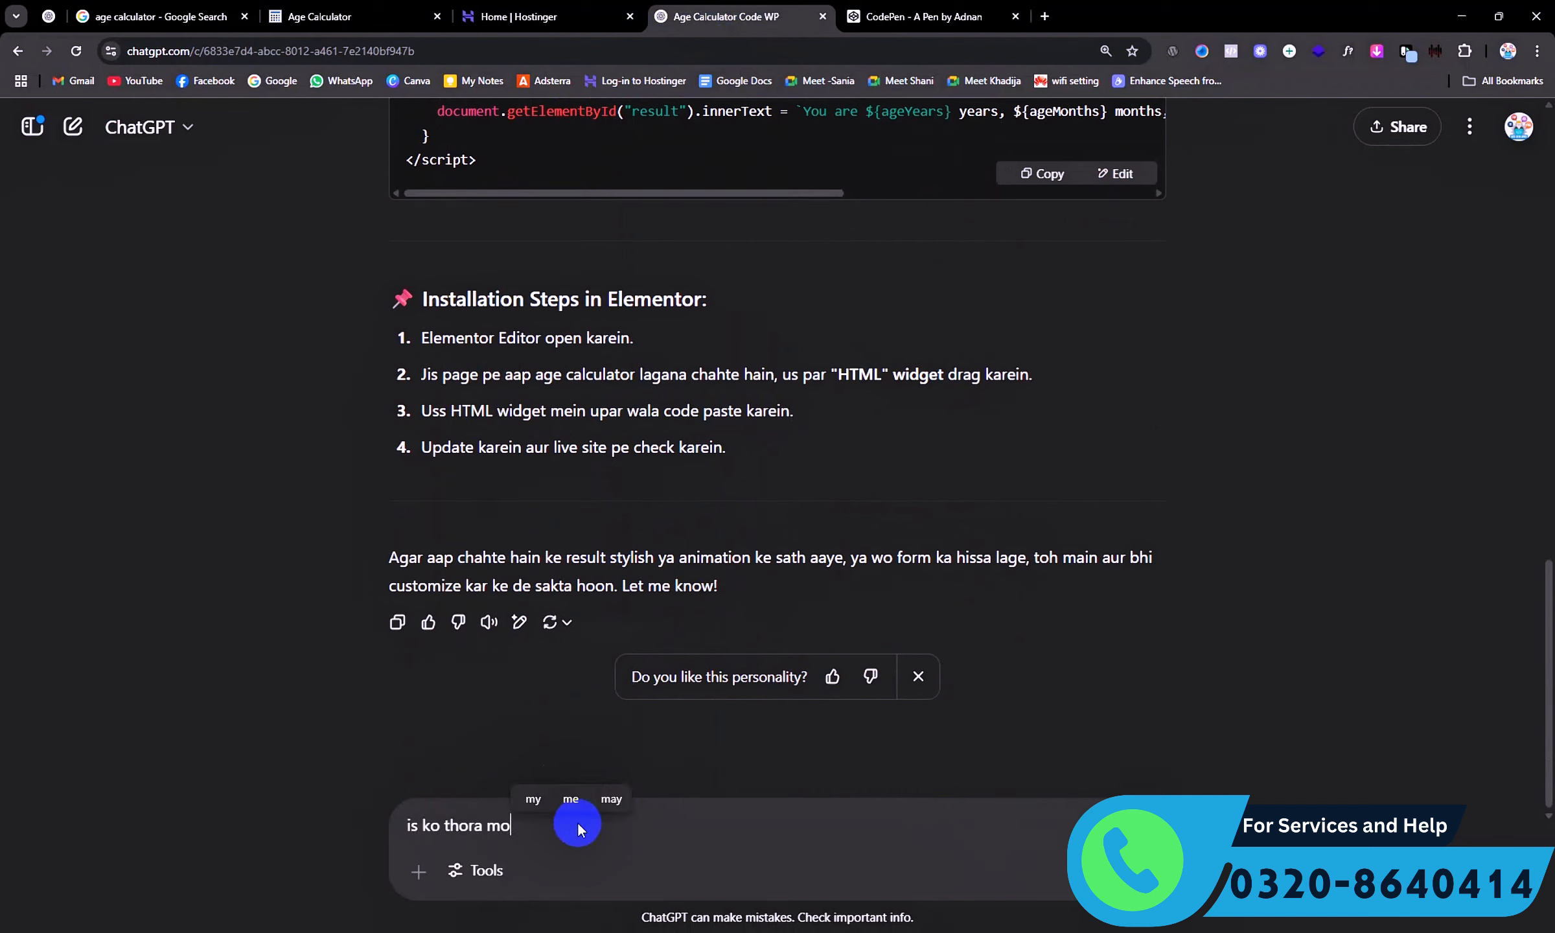
key(BackSpace)
key(BackSpace)
text(gn mn bna ky do t)
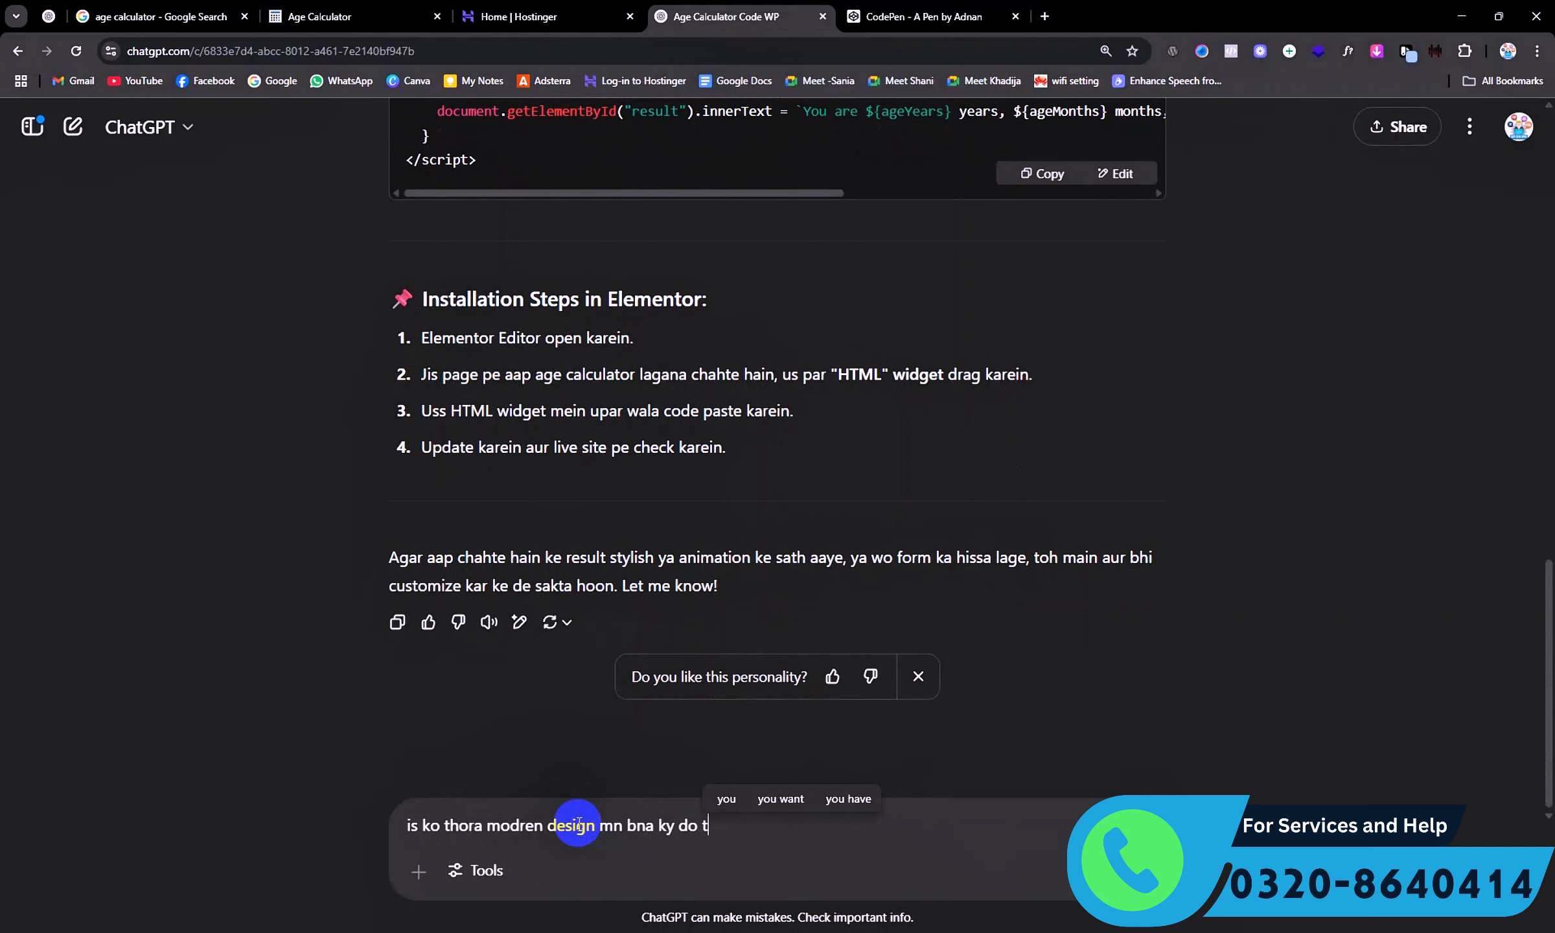
key(BackSpace)
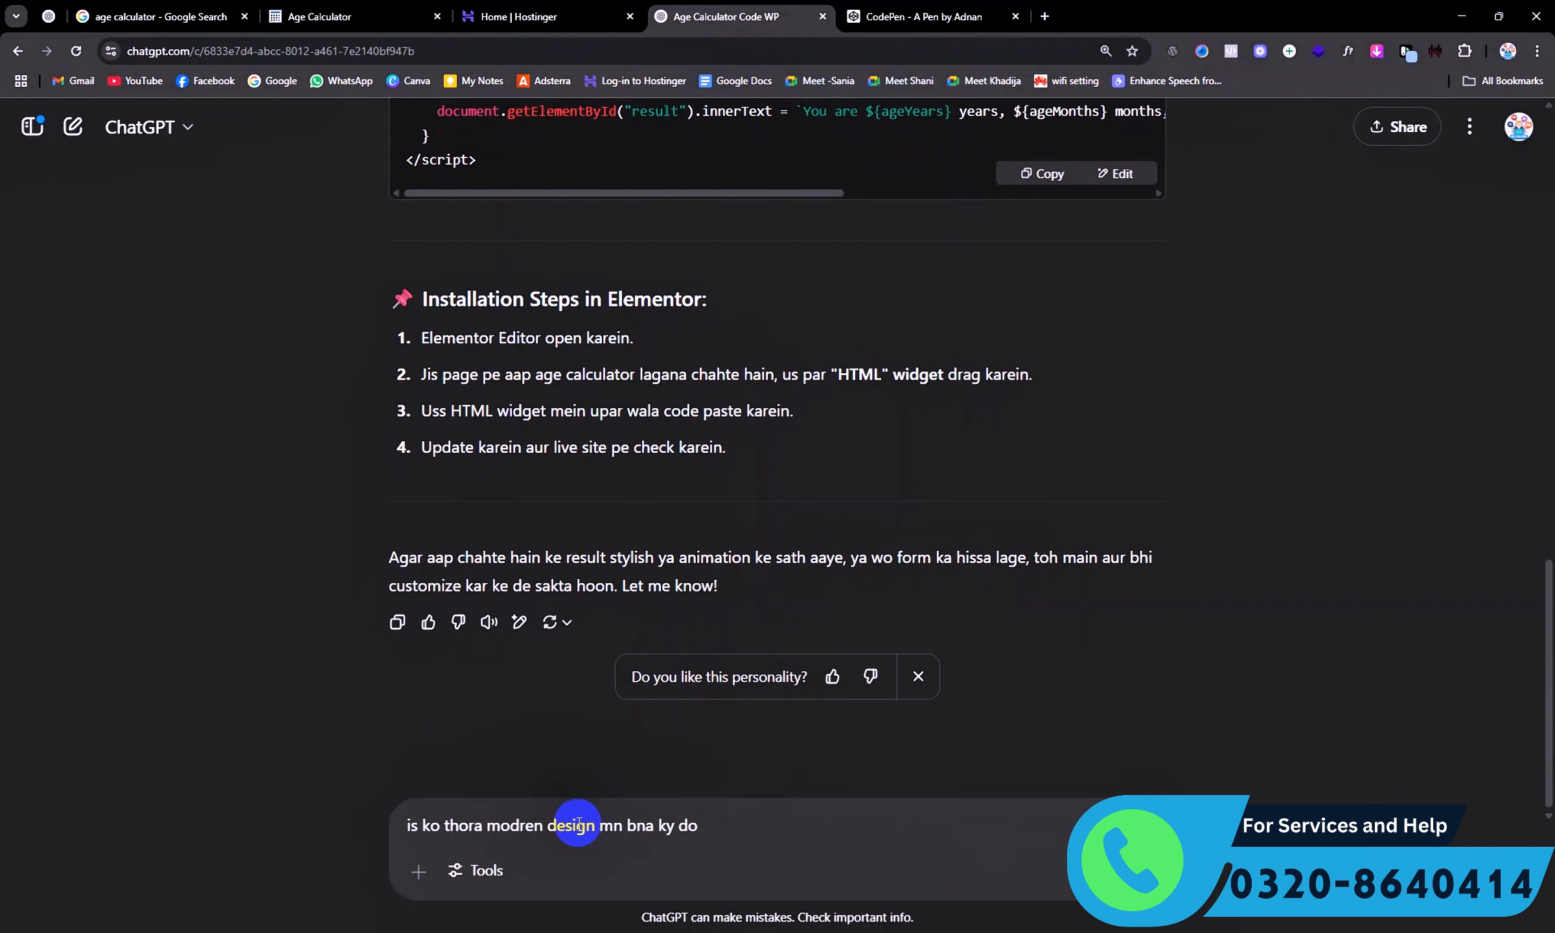
text(o)
text(r)
text(color combination mn light blue or light purple rakh do , is k ilwa date select krny ka option lagao or is mn kuch animation bh add kro form ko thora or attractive bnao)
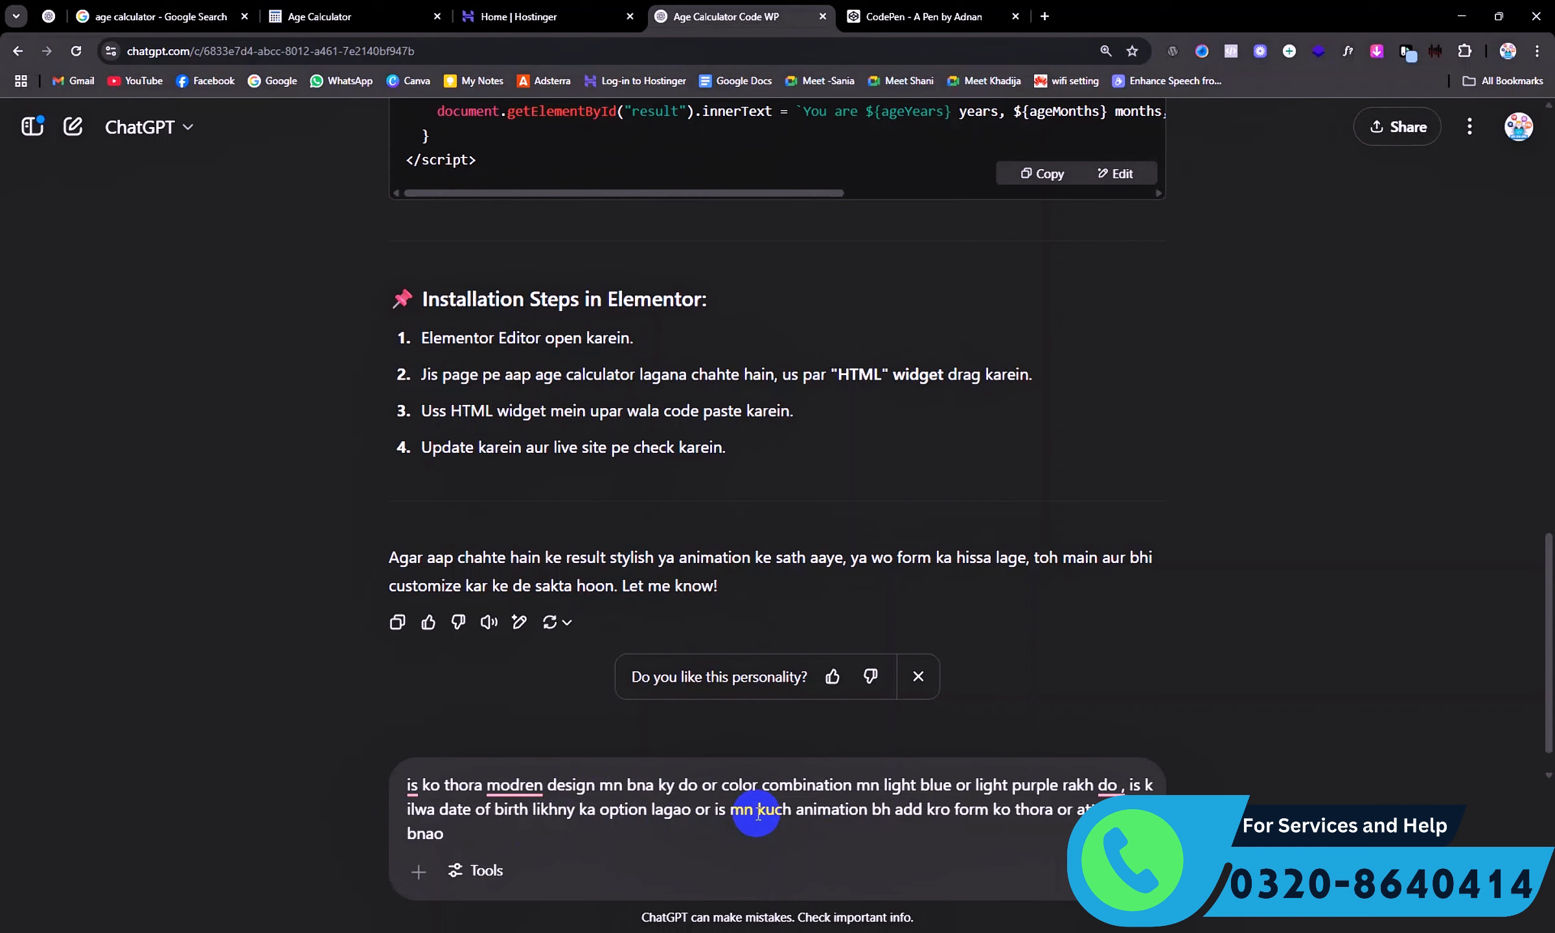
key(Return)
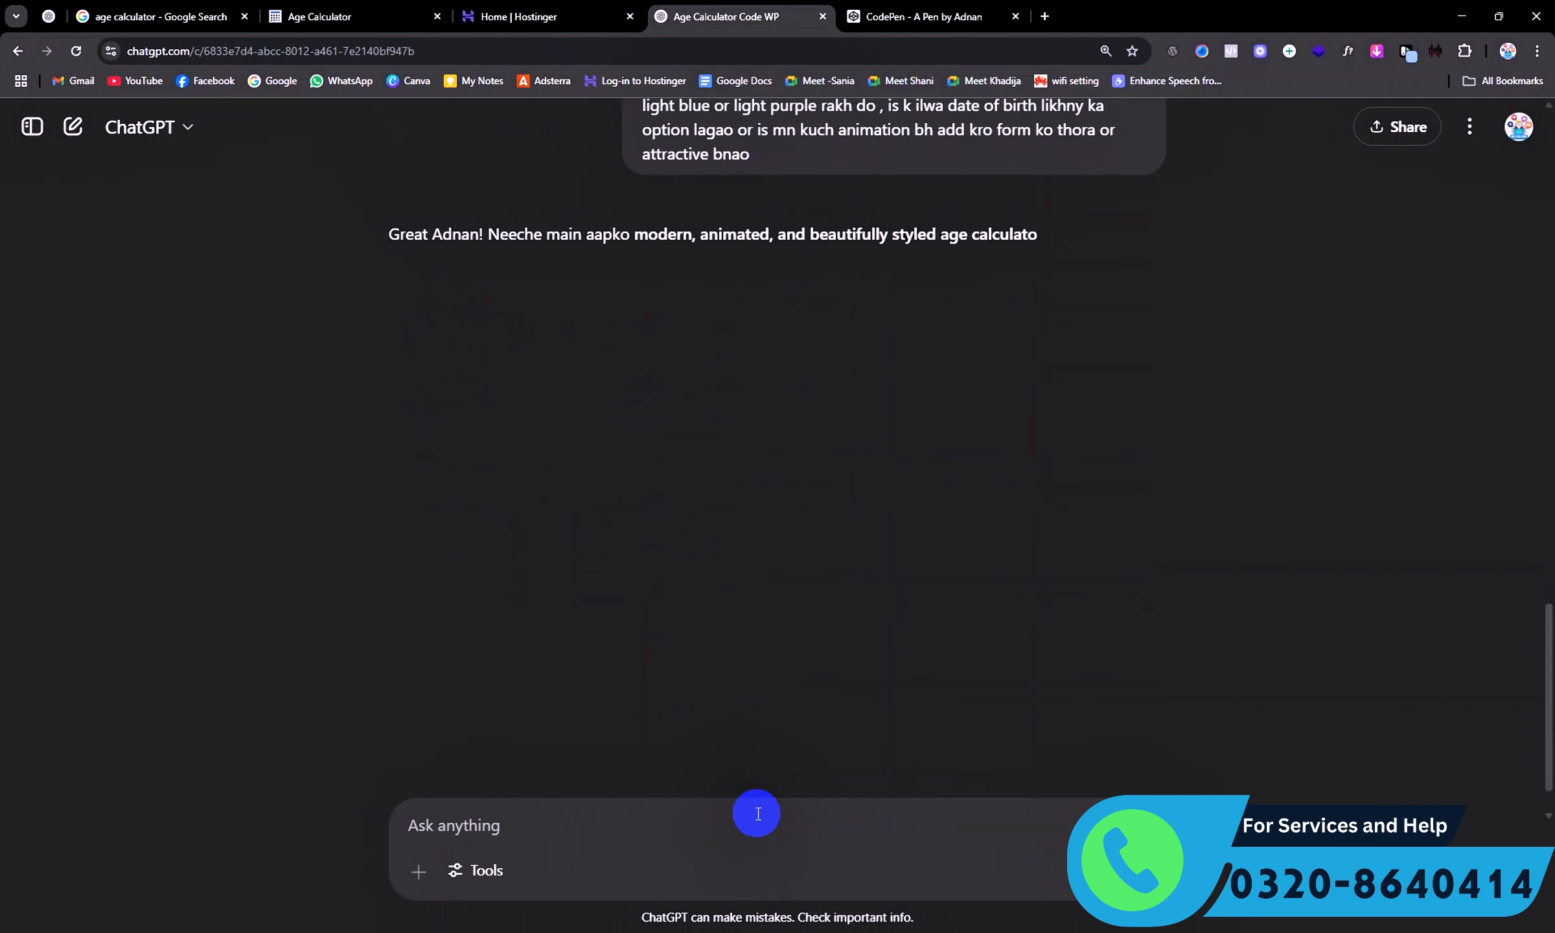
Copy the modern animated age calculator code from ChatGPT's reply and replace all the code in the CodePen HTML editor with it.
scroll(1048, 368, down, 5)
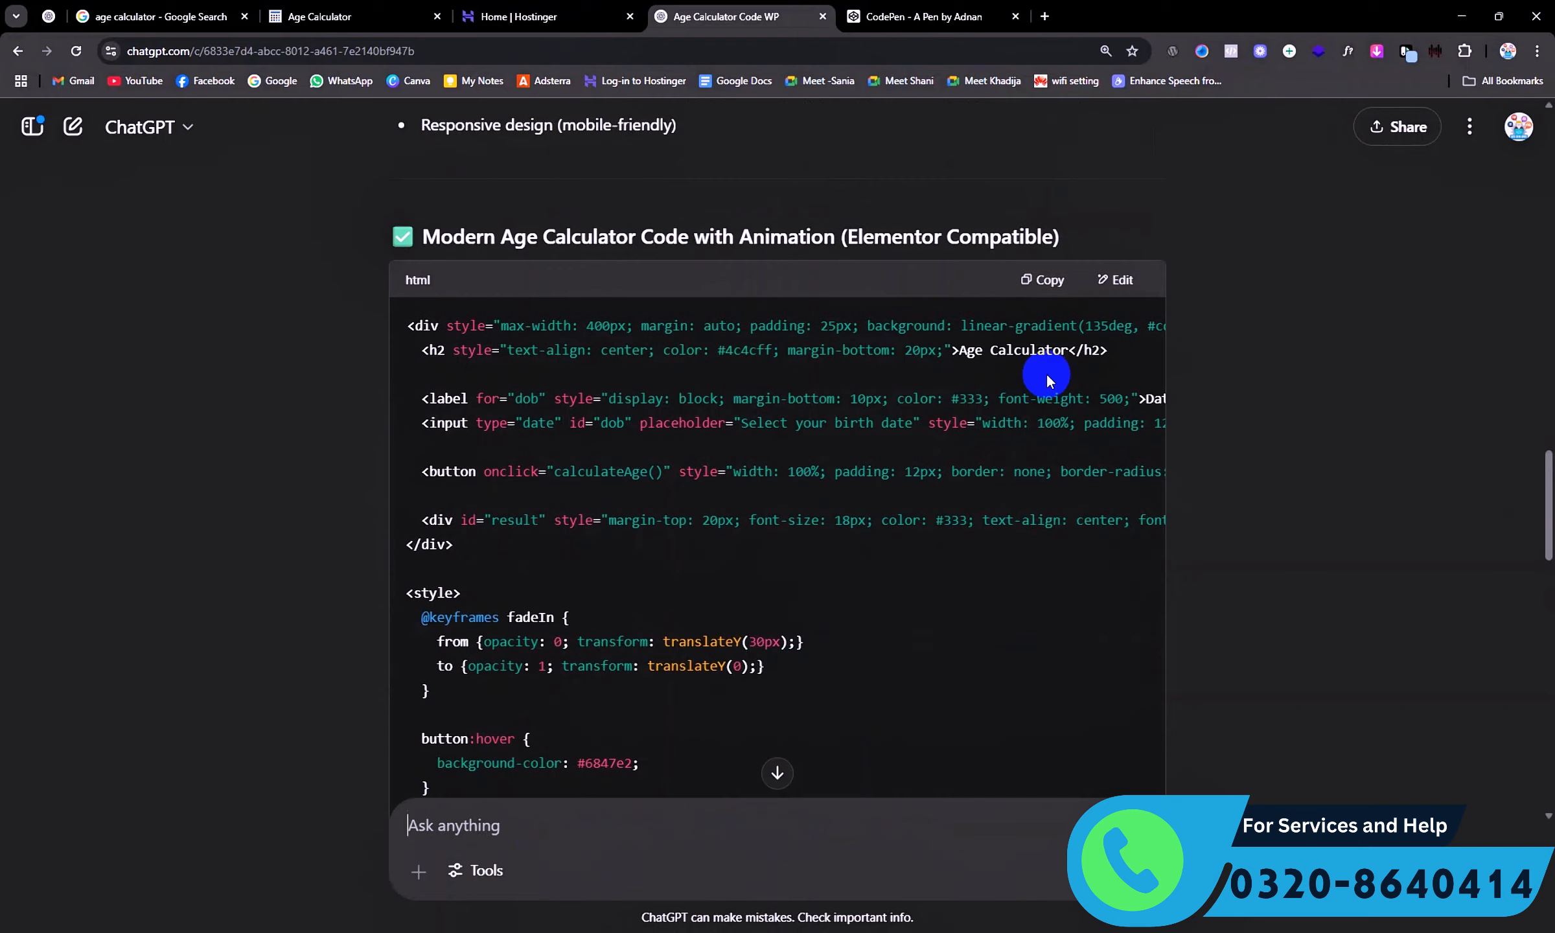
click(1043, 280)
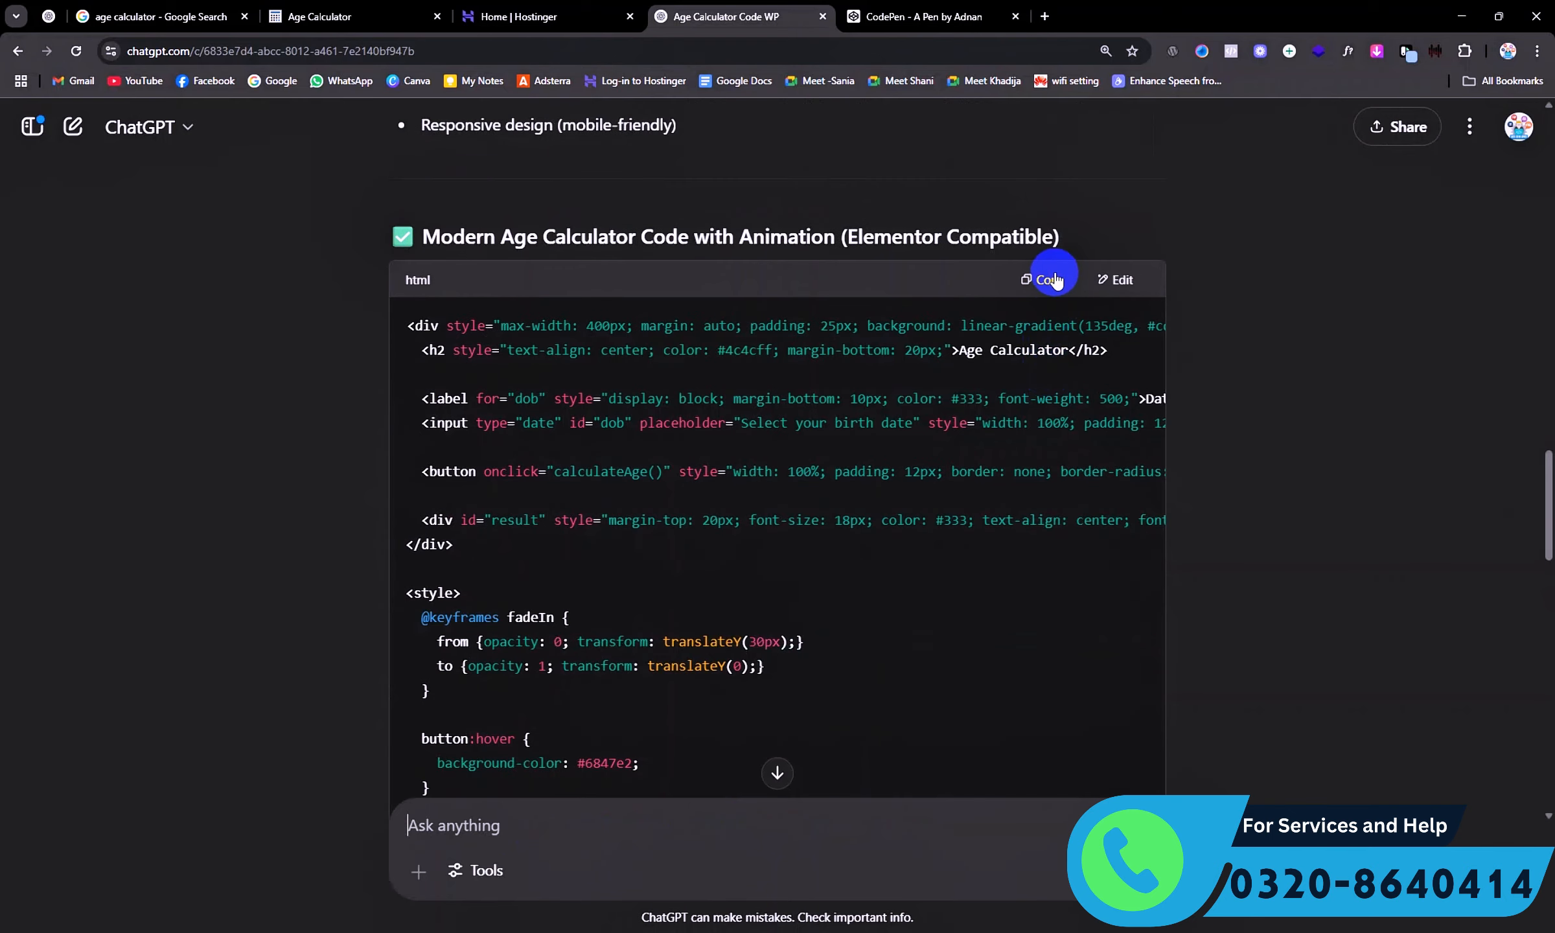
click(914, 16)
click(184, 322)
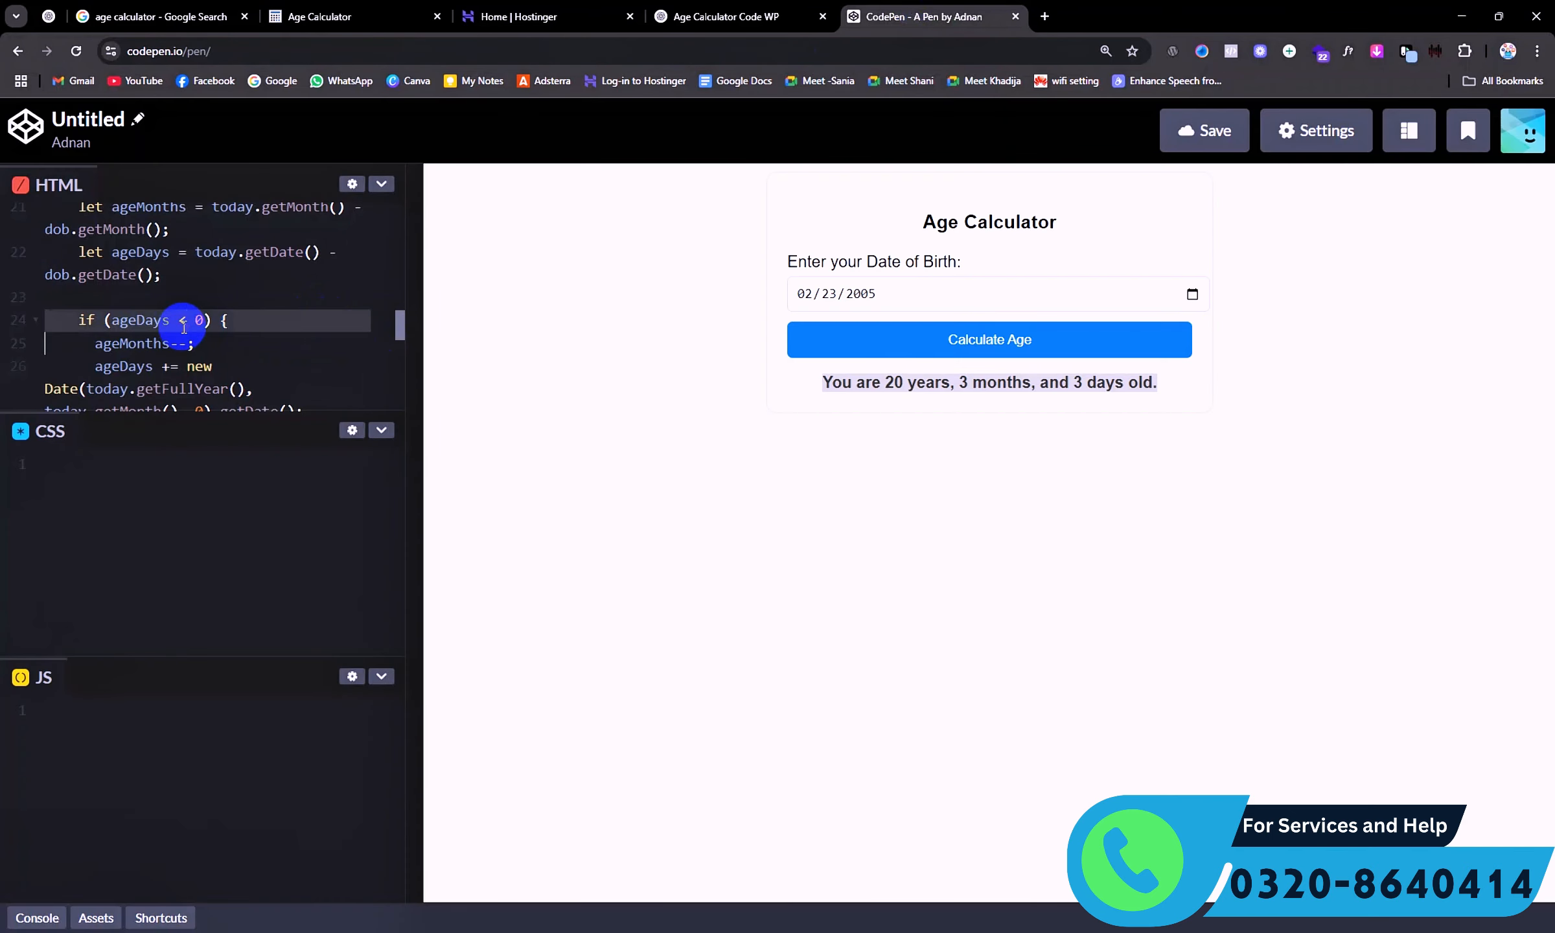
key(ctrl+a)
key(ctrl+v)
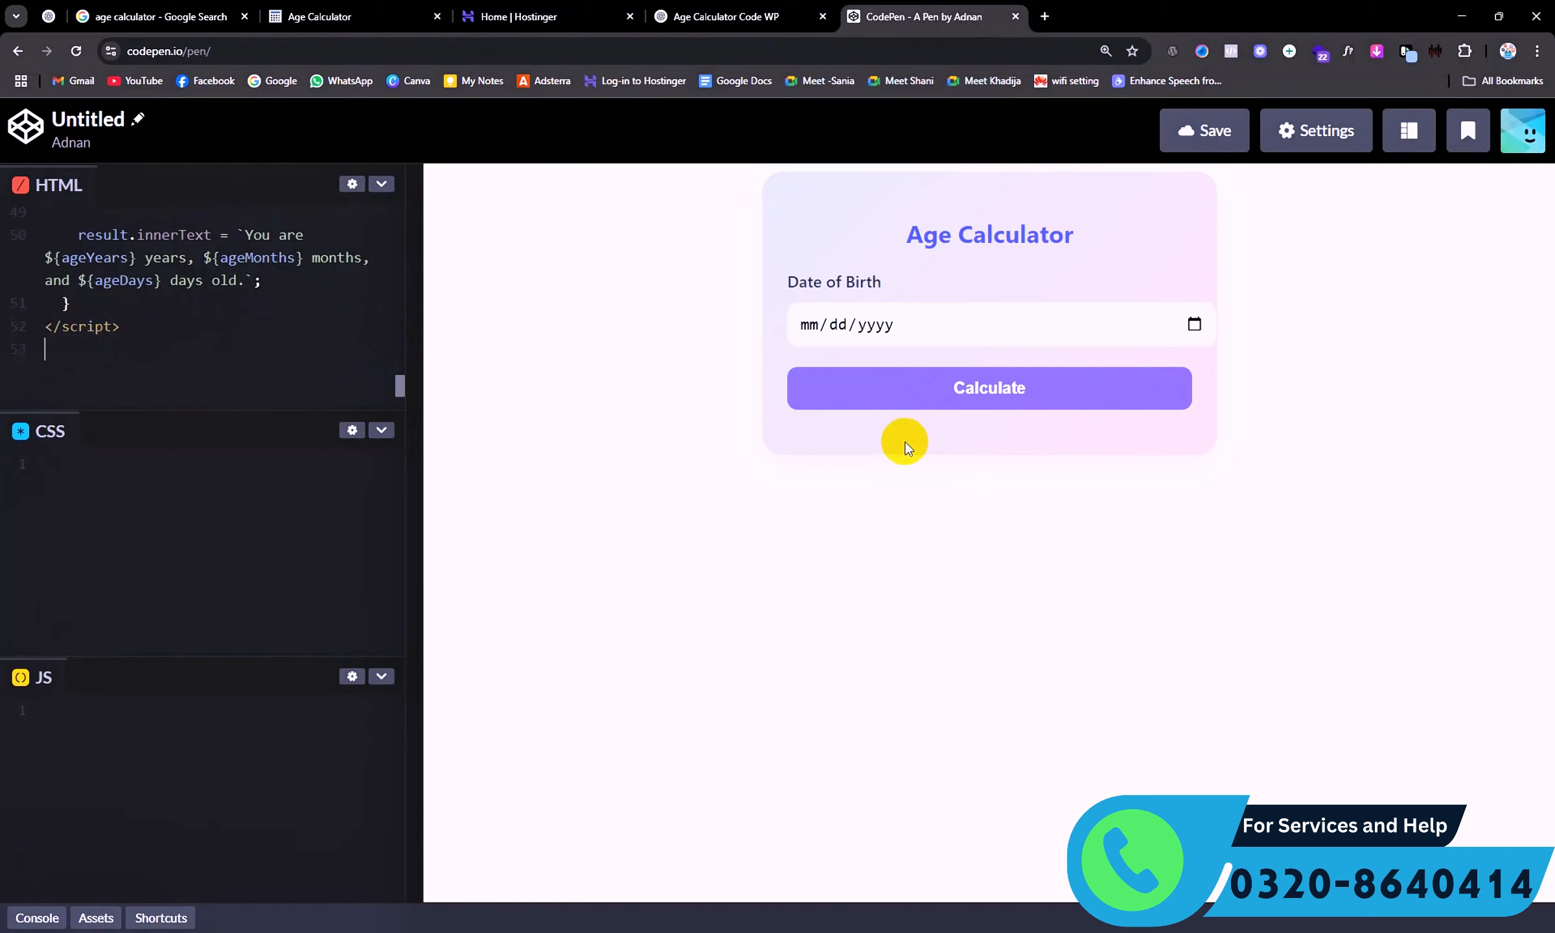
Enter a test date of birth in the redesigned Age Calculator preview, calculate the age, and highlight the result text.
click(1089, 327)
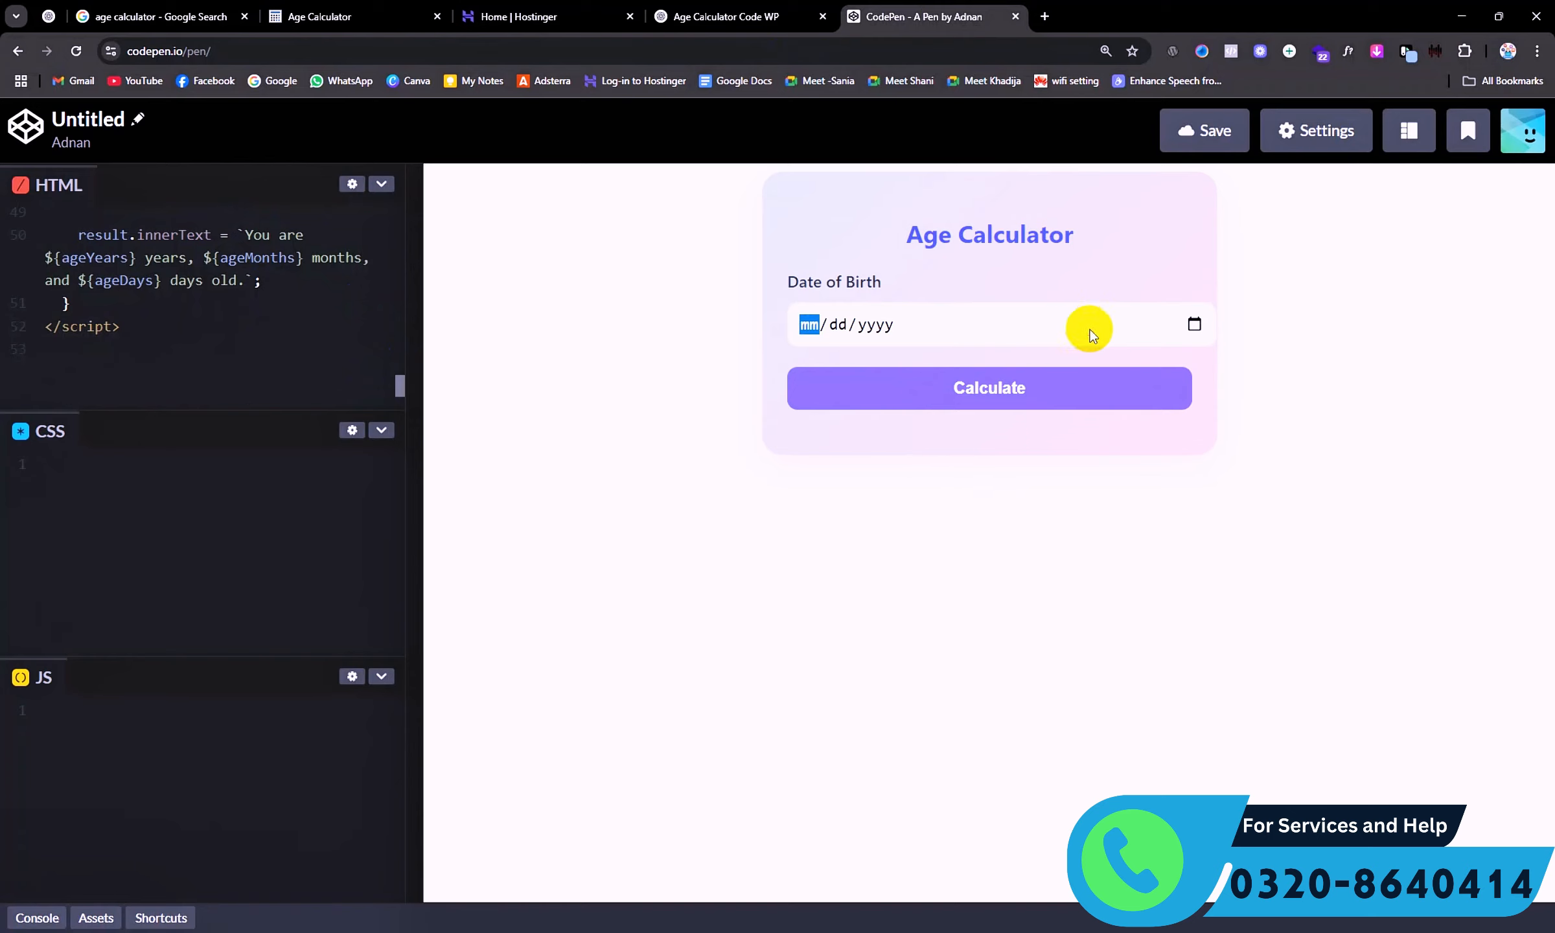
text(02/08/02000)
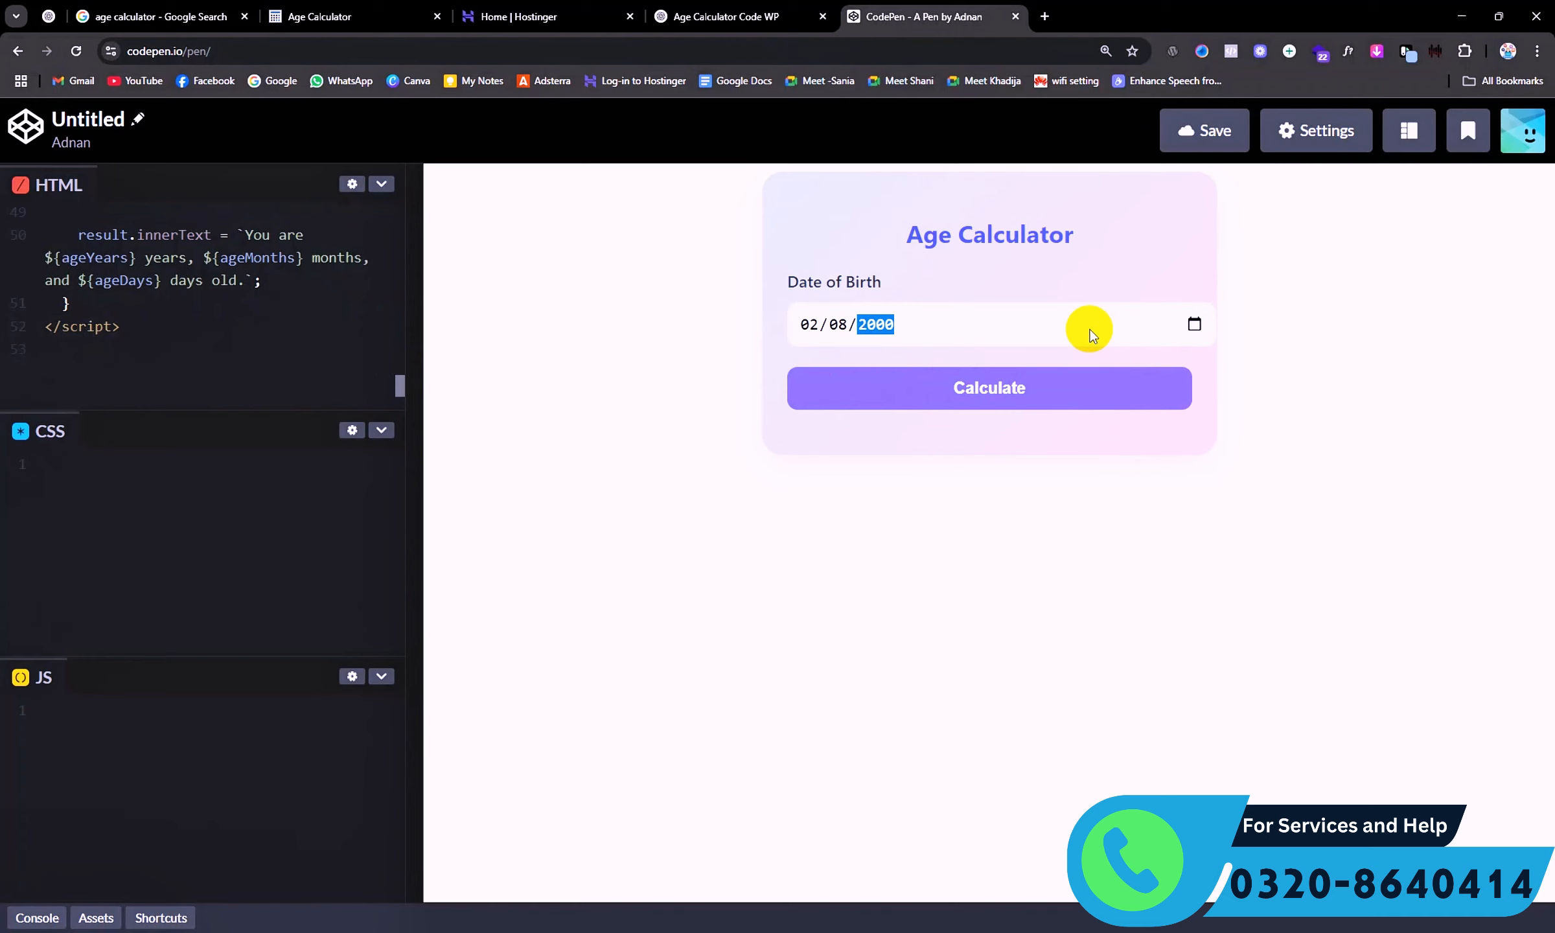
click(1063, 388)
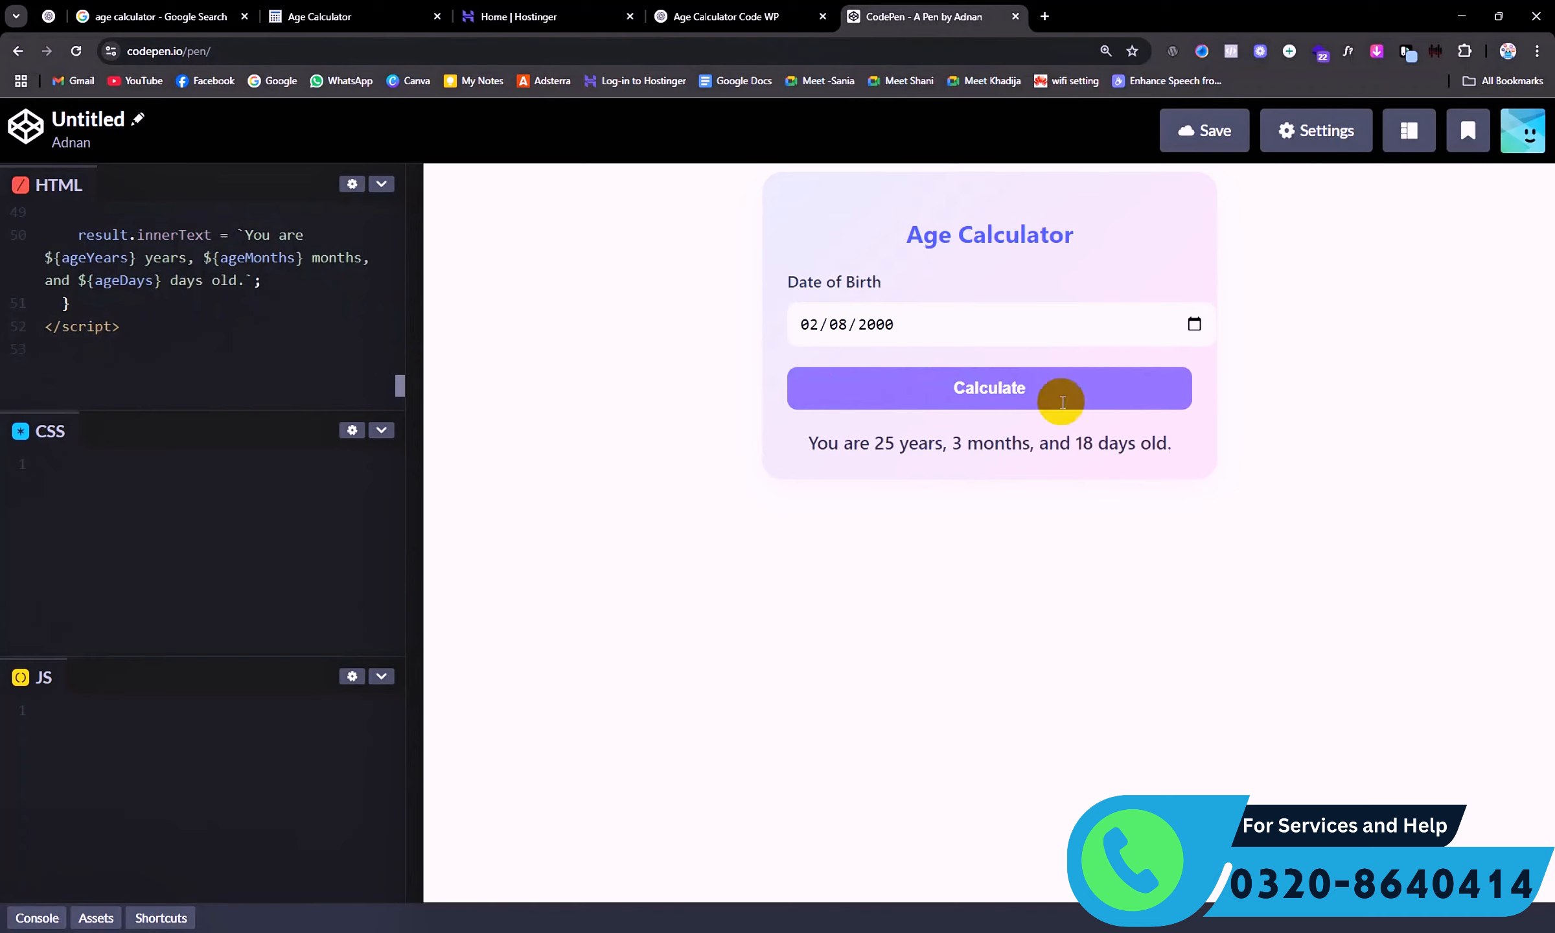
drag(798, 446, 1211, 448)
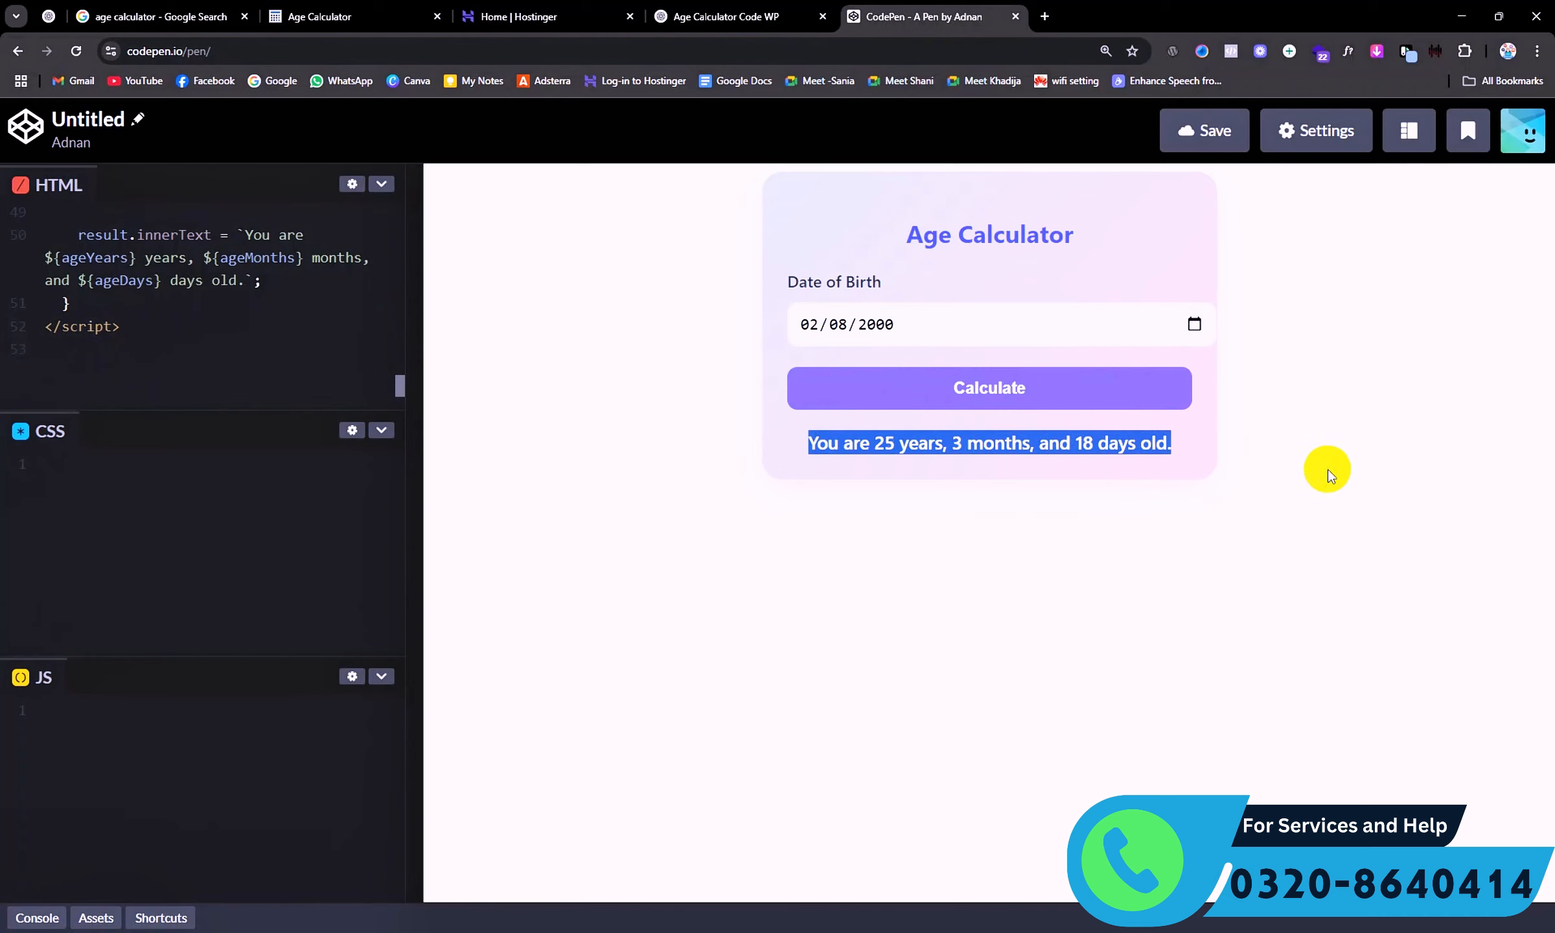
click(1329, 469)
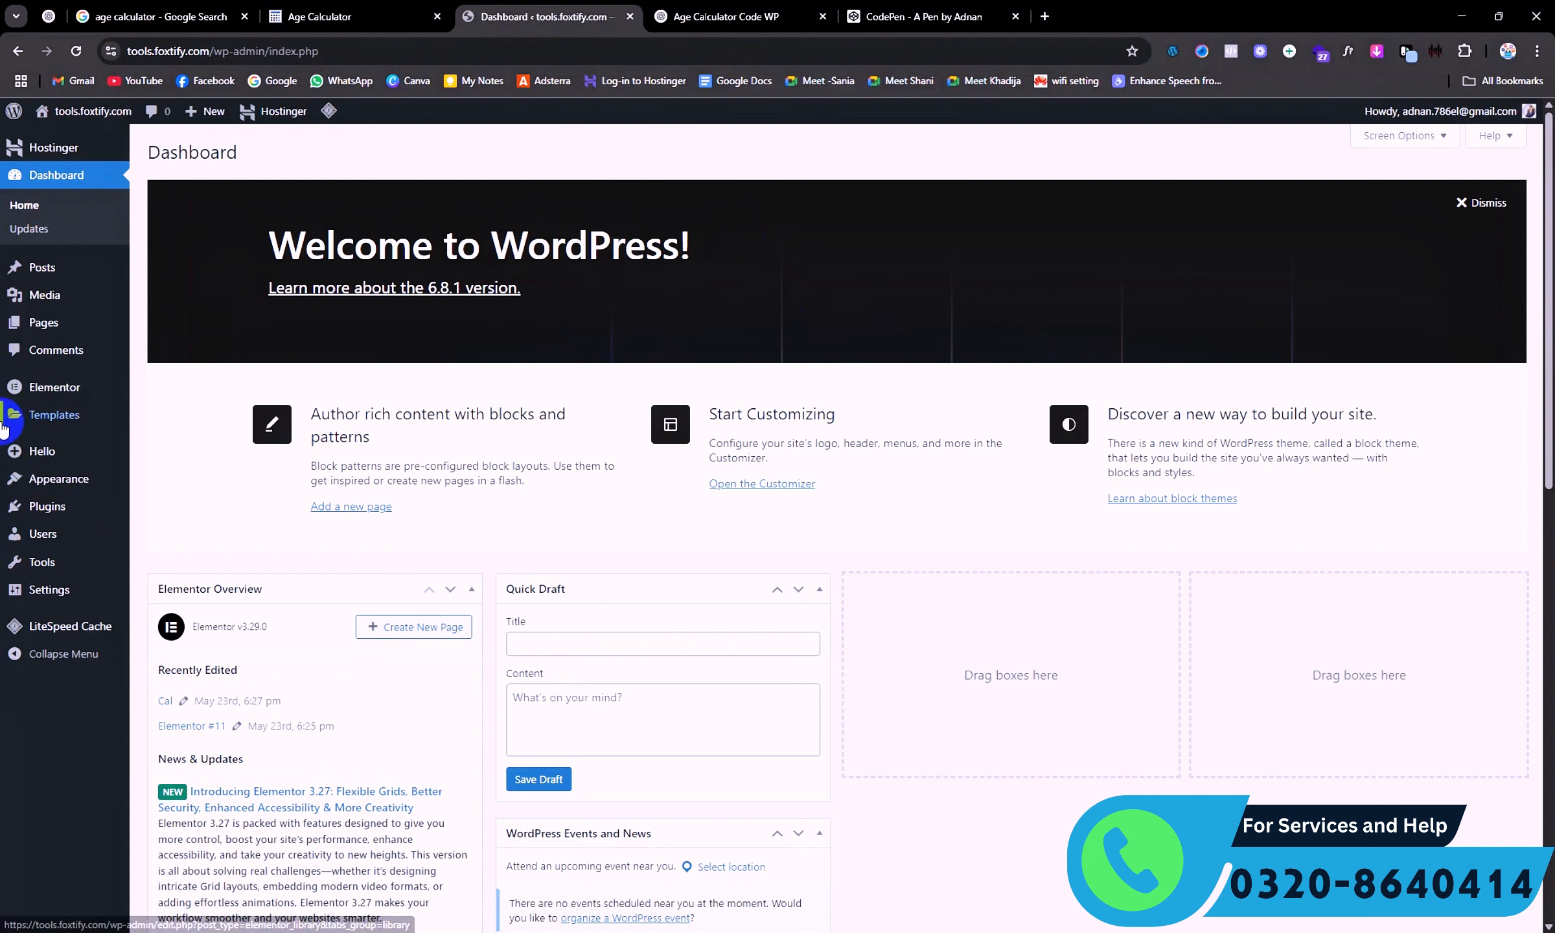
Open the list of pages in the WordPress dashboard and add a new page.
click(77, 482)
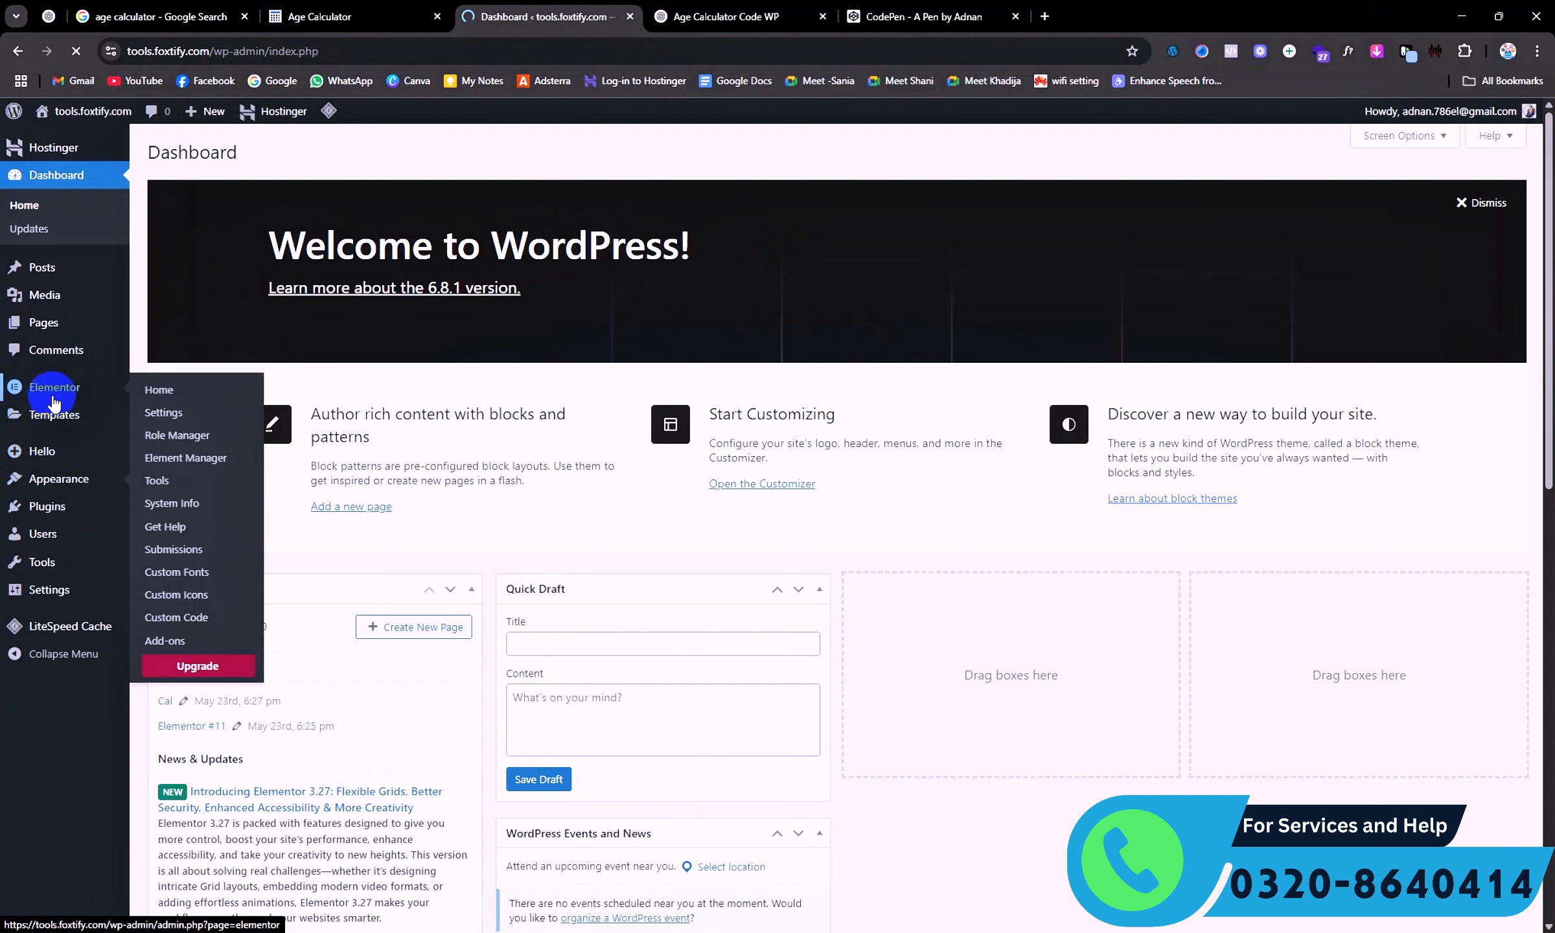
mouse_move(67, 508)
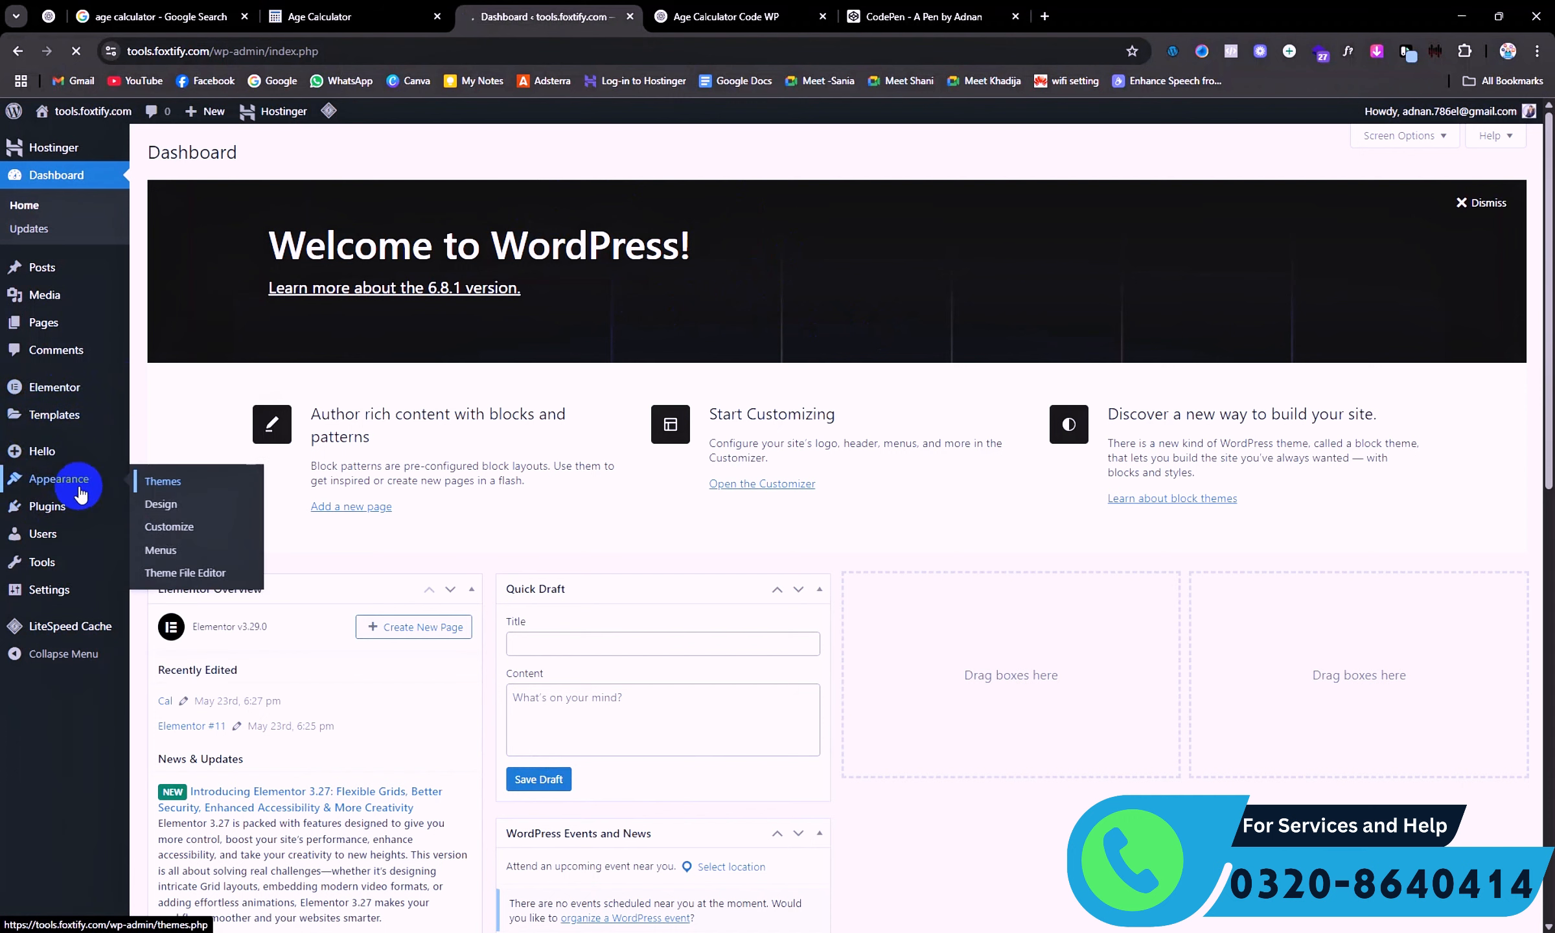
click(97, 322)
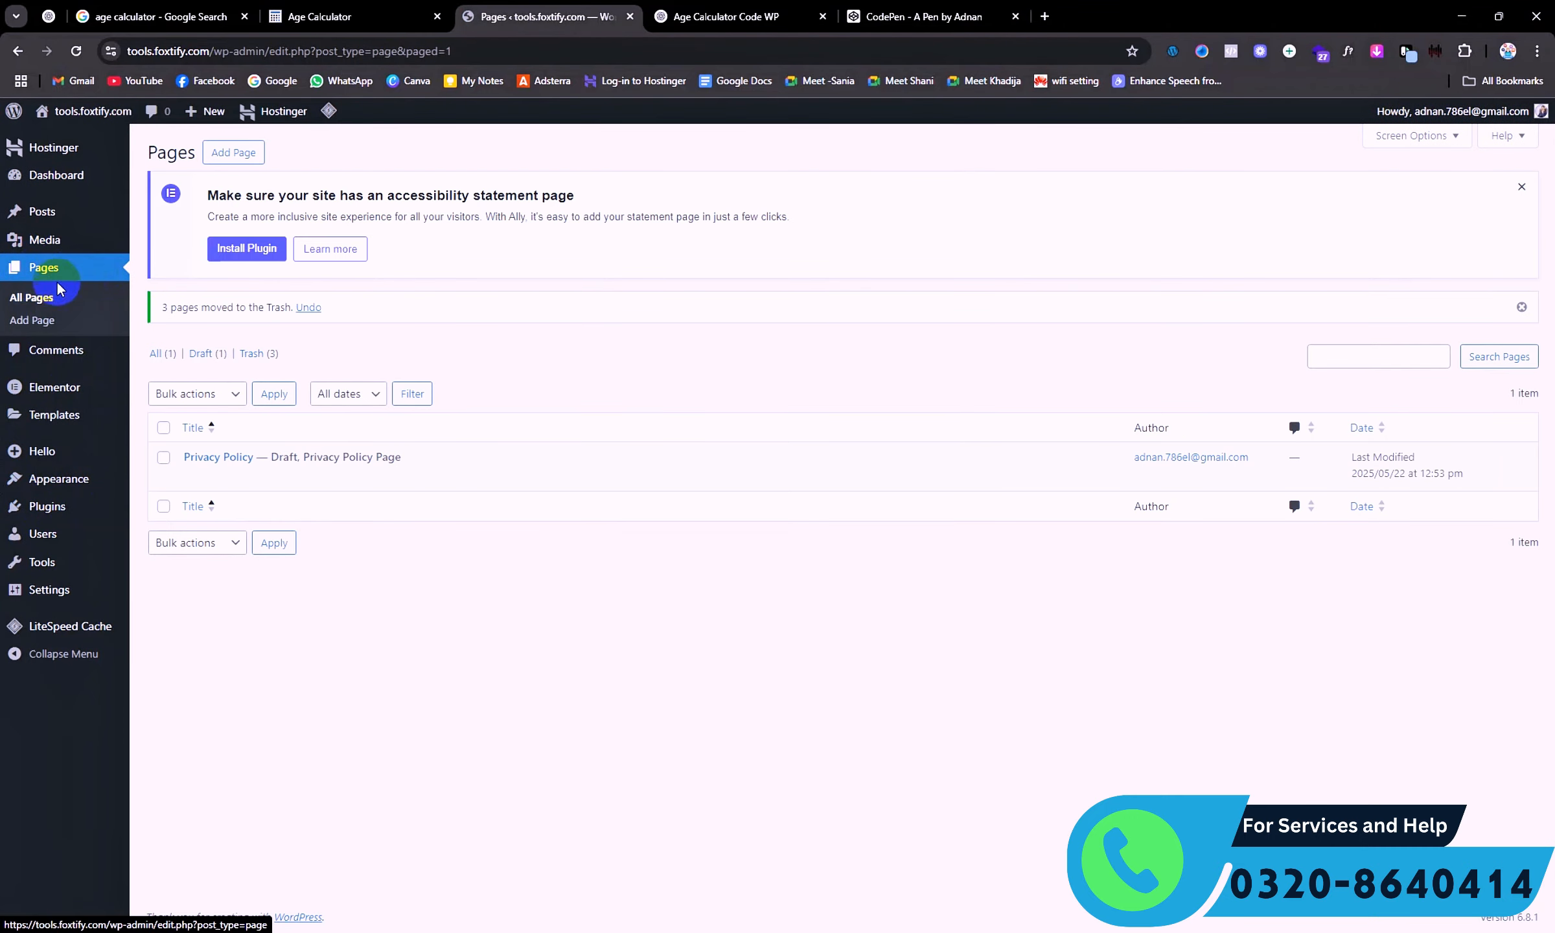
click(232, 154)
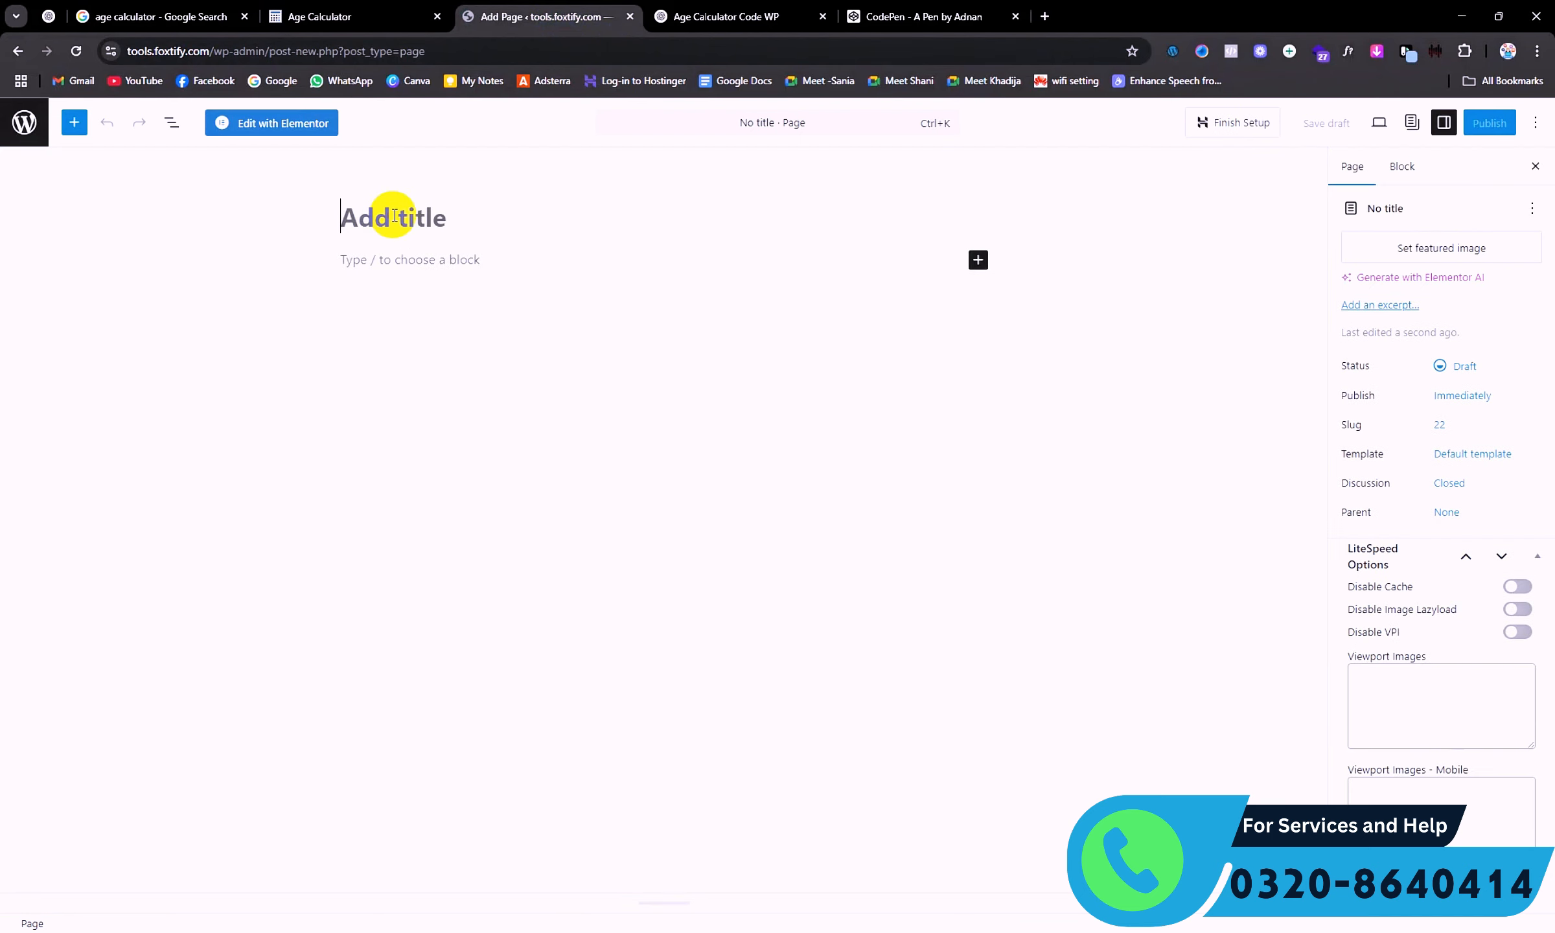
Title the new page "Age Calculator".
text(Agr C)
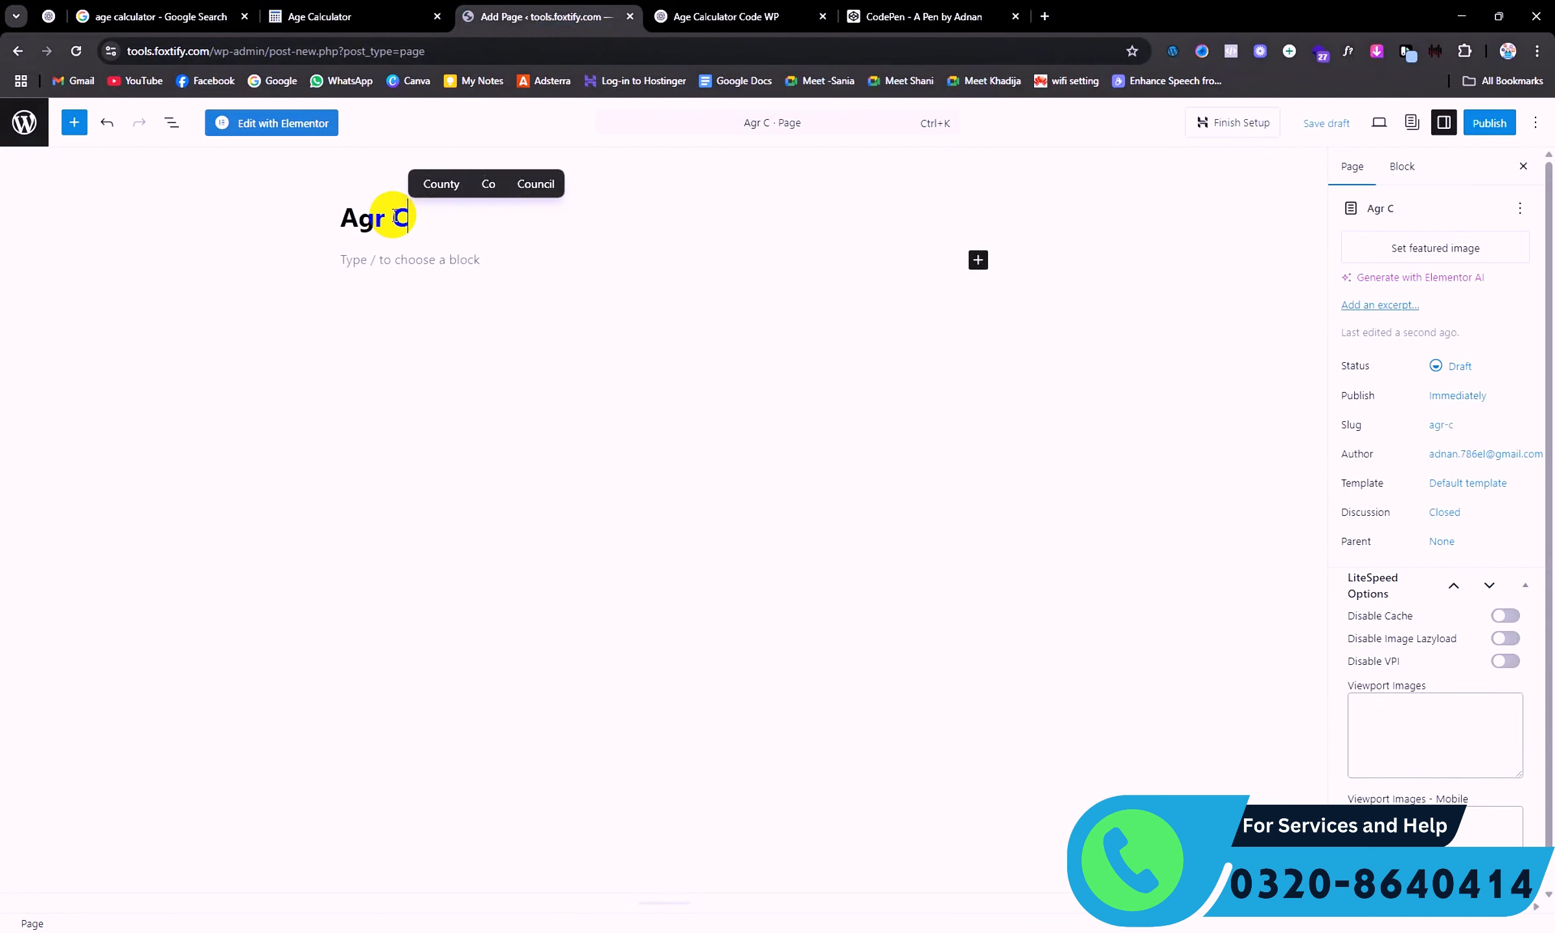
key(BackSpace)
key(BackSpace)
key(BackSpace)
text(e Ca)
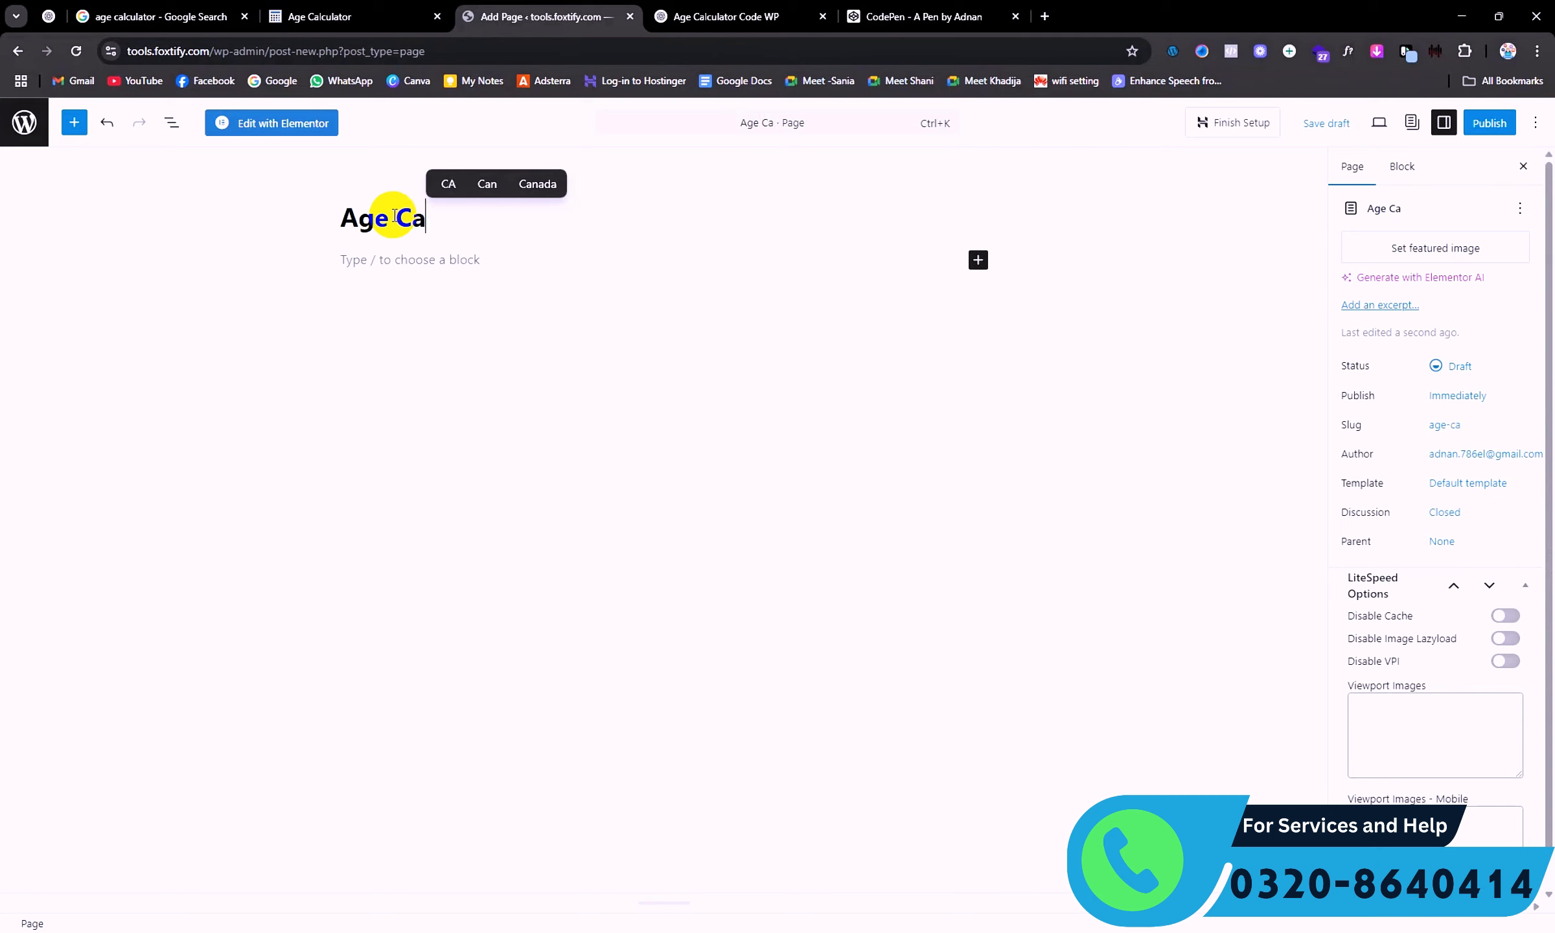
text(lculator)
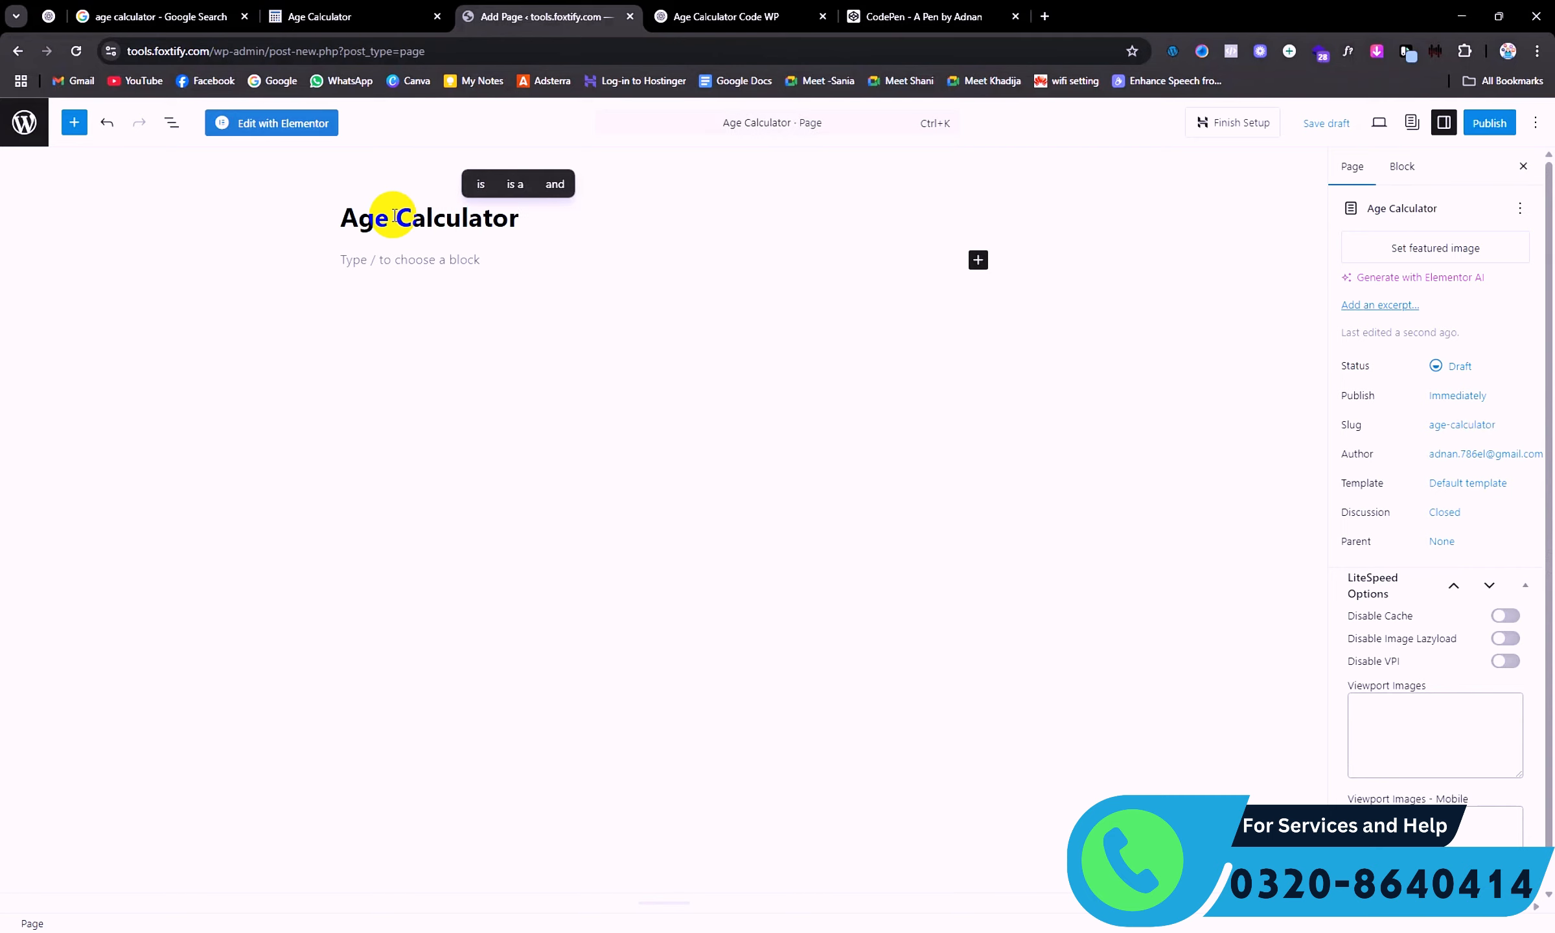
key(BackSpace)
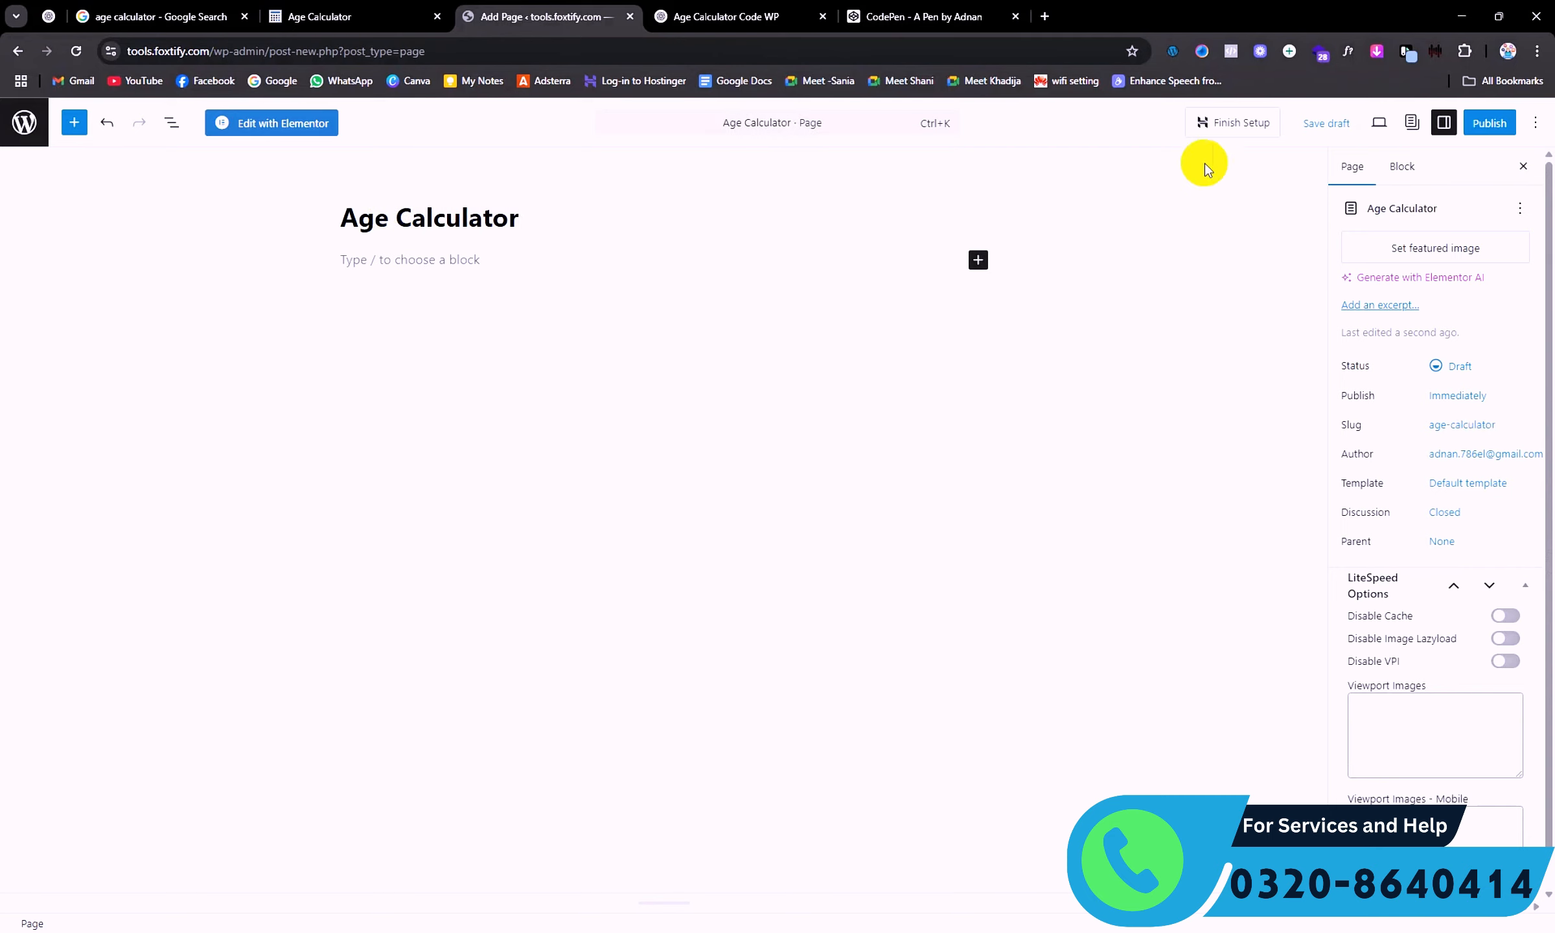
Publish the Age Calculator page and open it for editing with Elementor.
click(1484, 122)
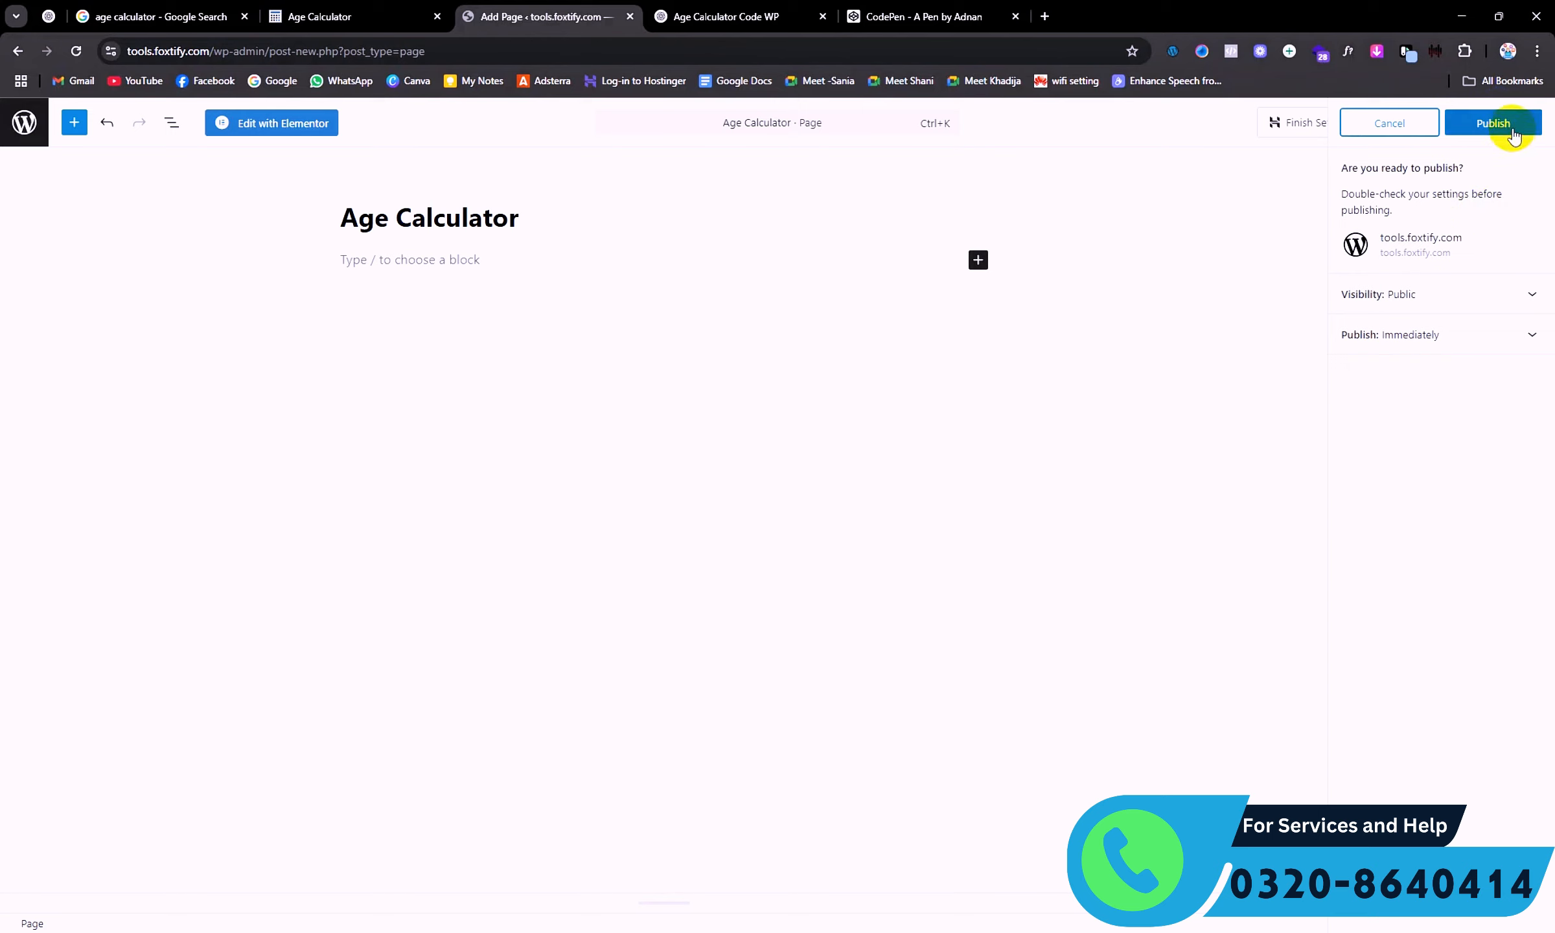
click(1490, 123)
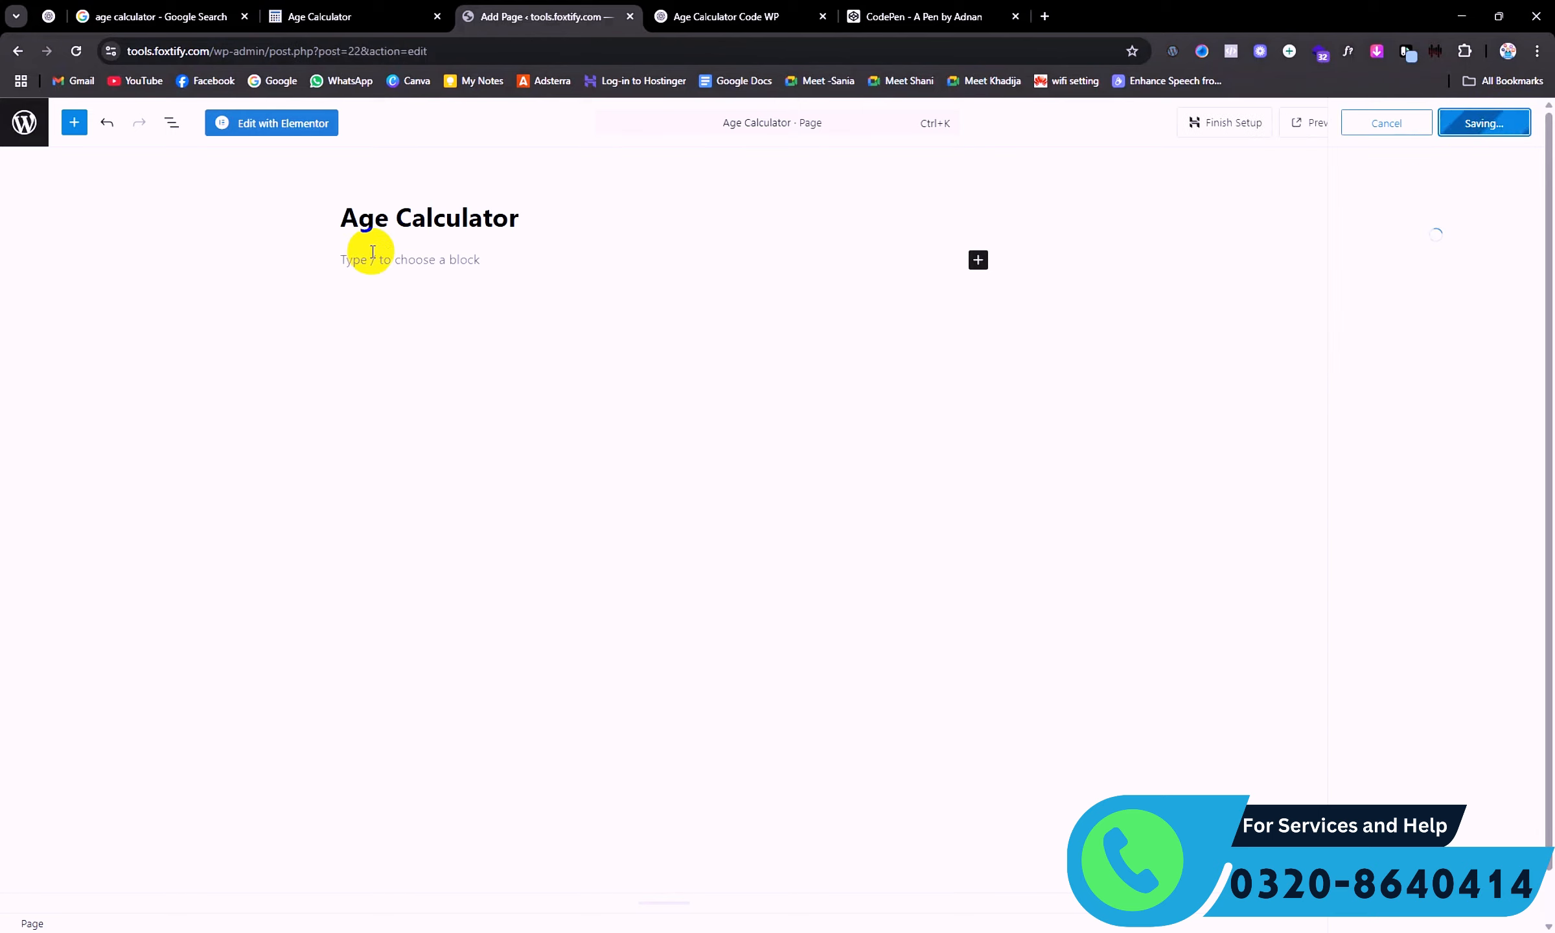
click(272, 125)
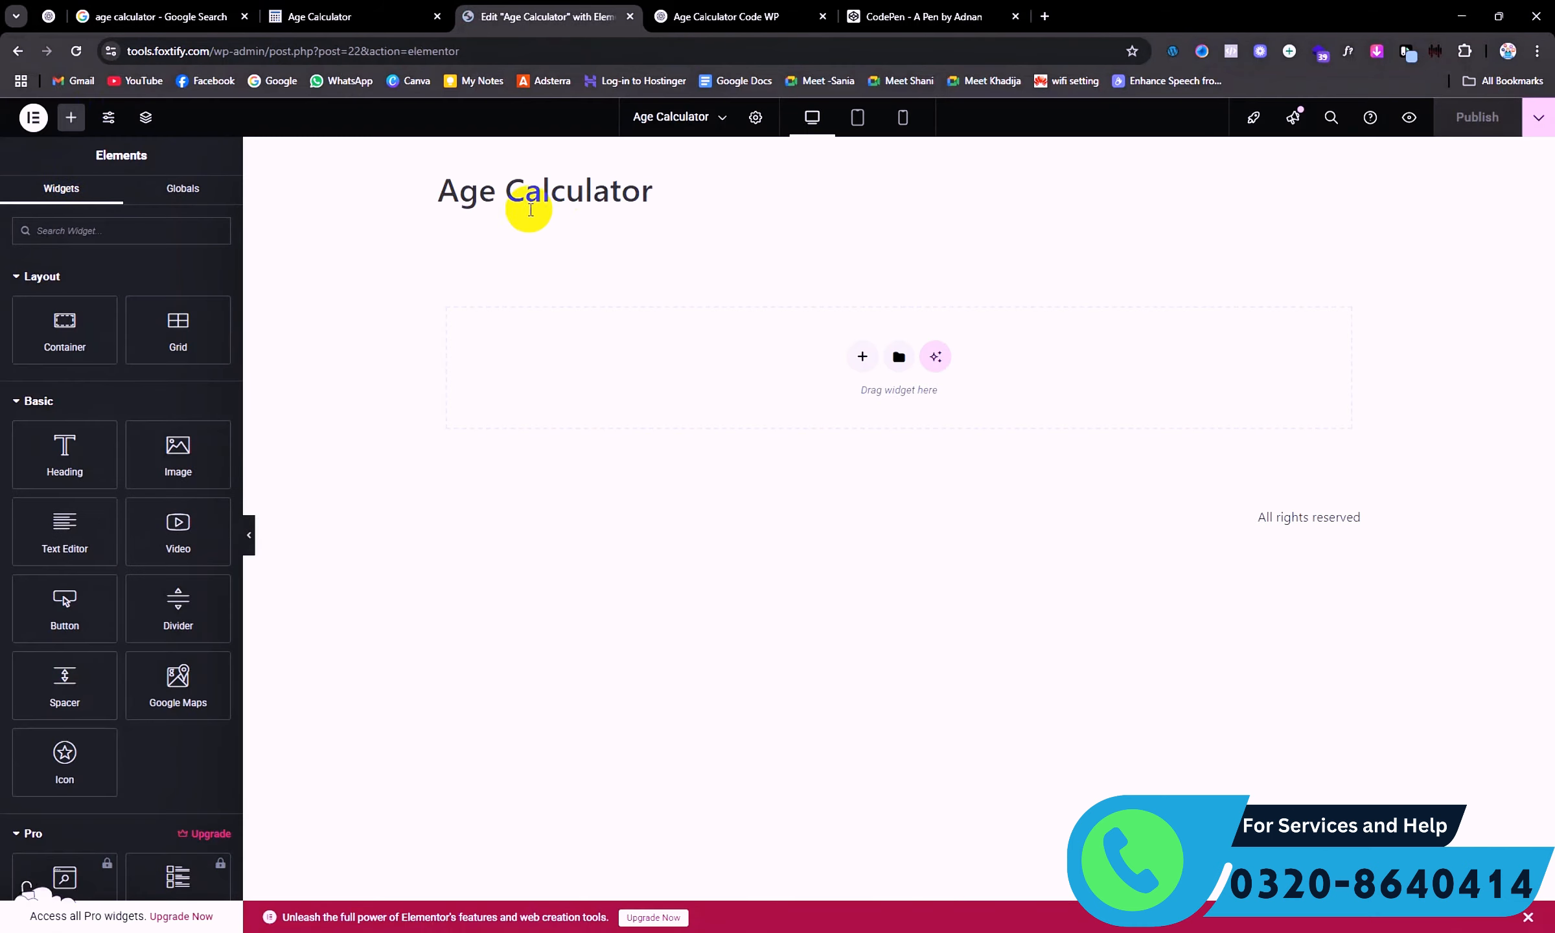
drag(441, 197, 746, 217)
click(747, 217)
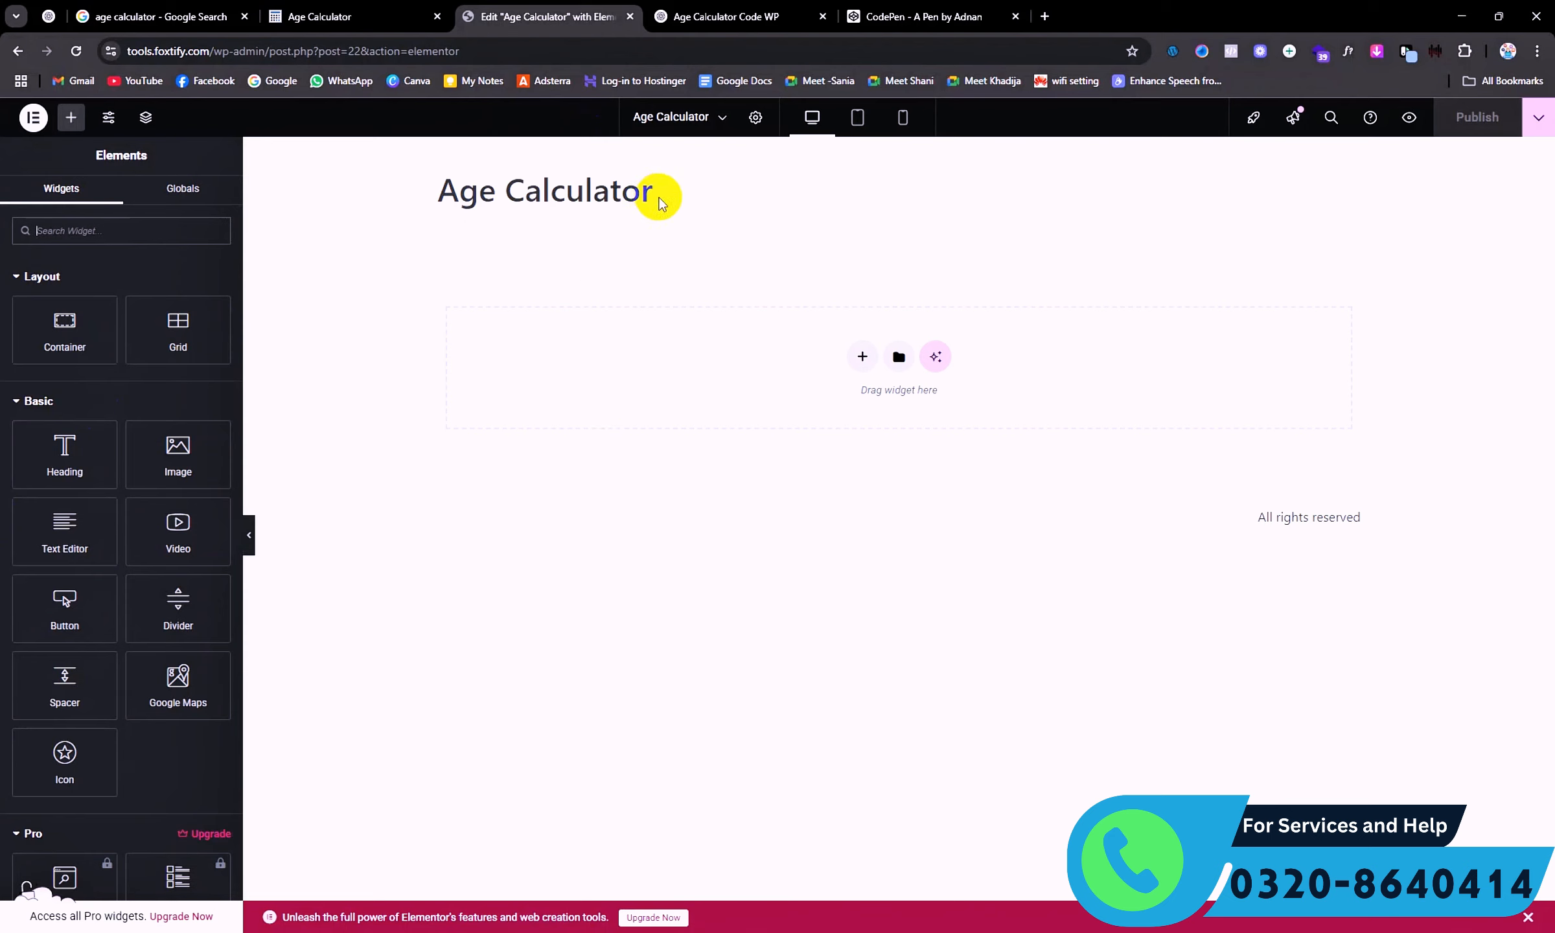
drag(659, 194, 420, 173)
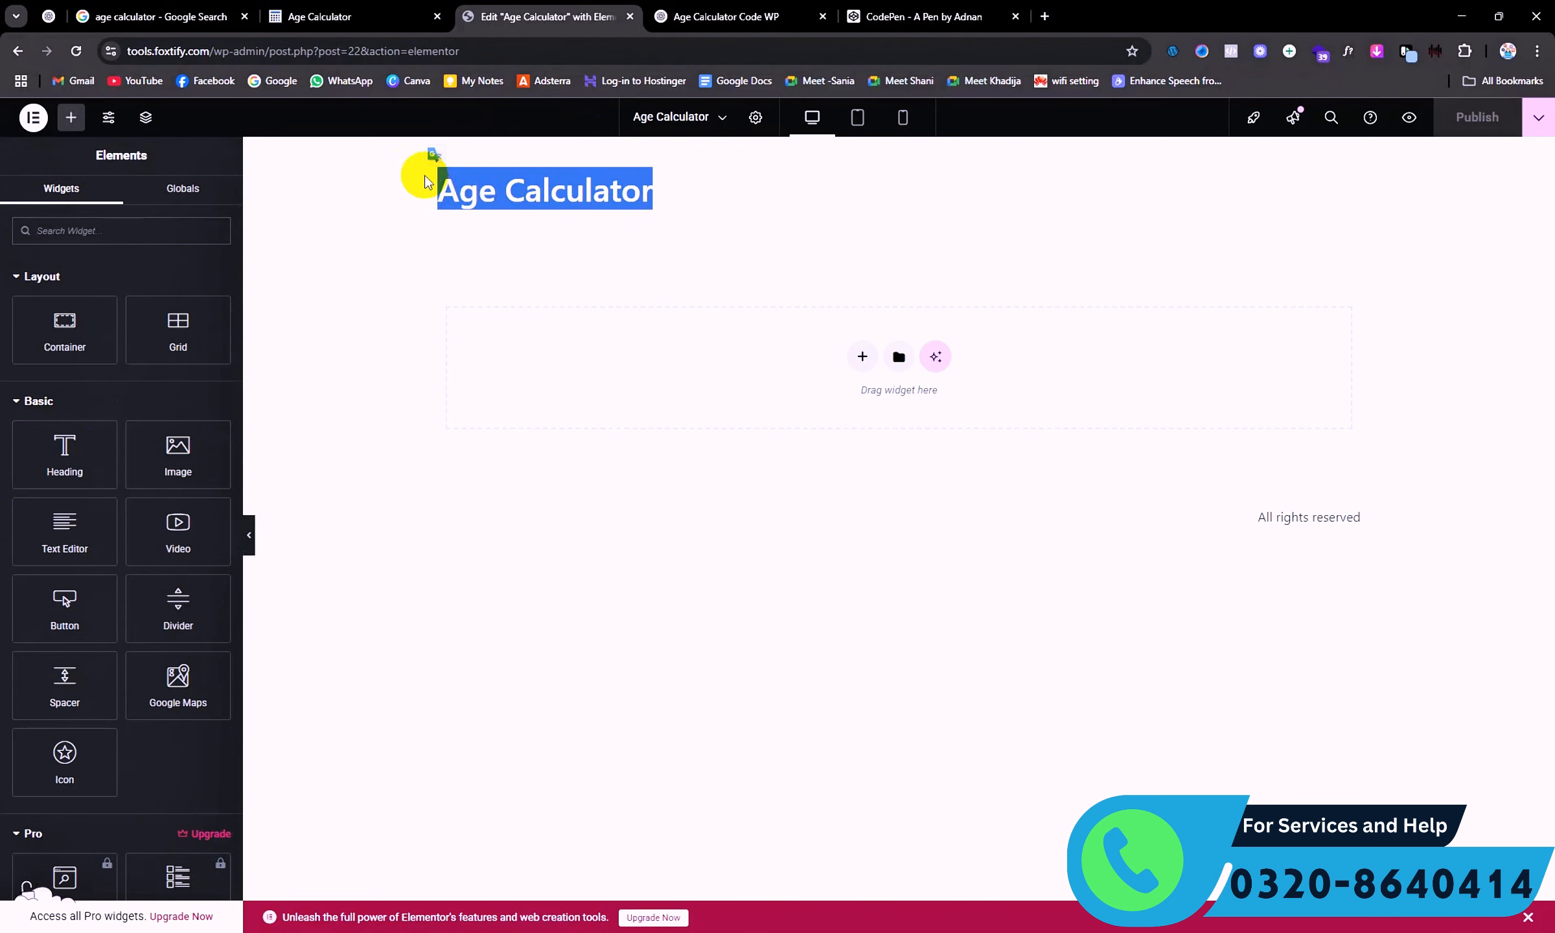
Add an empty container below the page title and place an HTML widget from the General widgets inside it.
scroll(96, 568, down, 3)
scroll(98, 571, up, 1)
scroll(97, 571, down, 8)
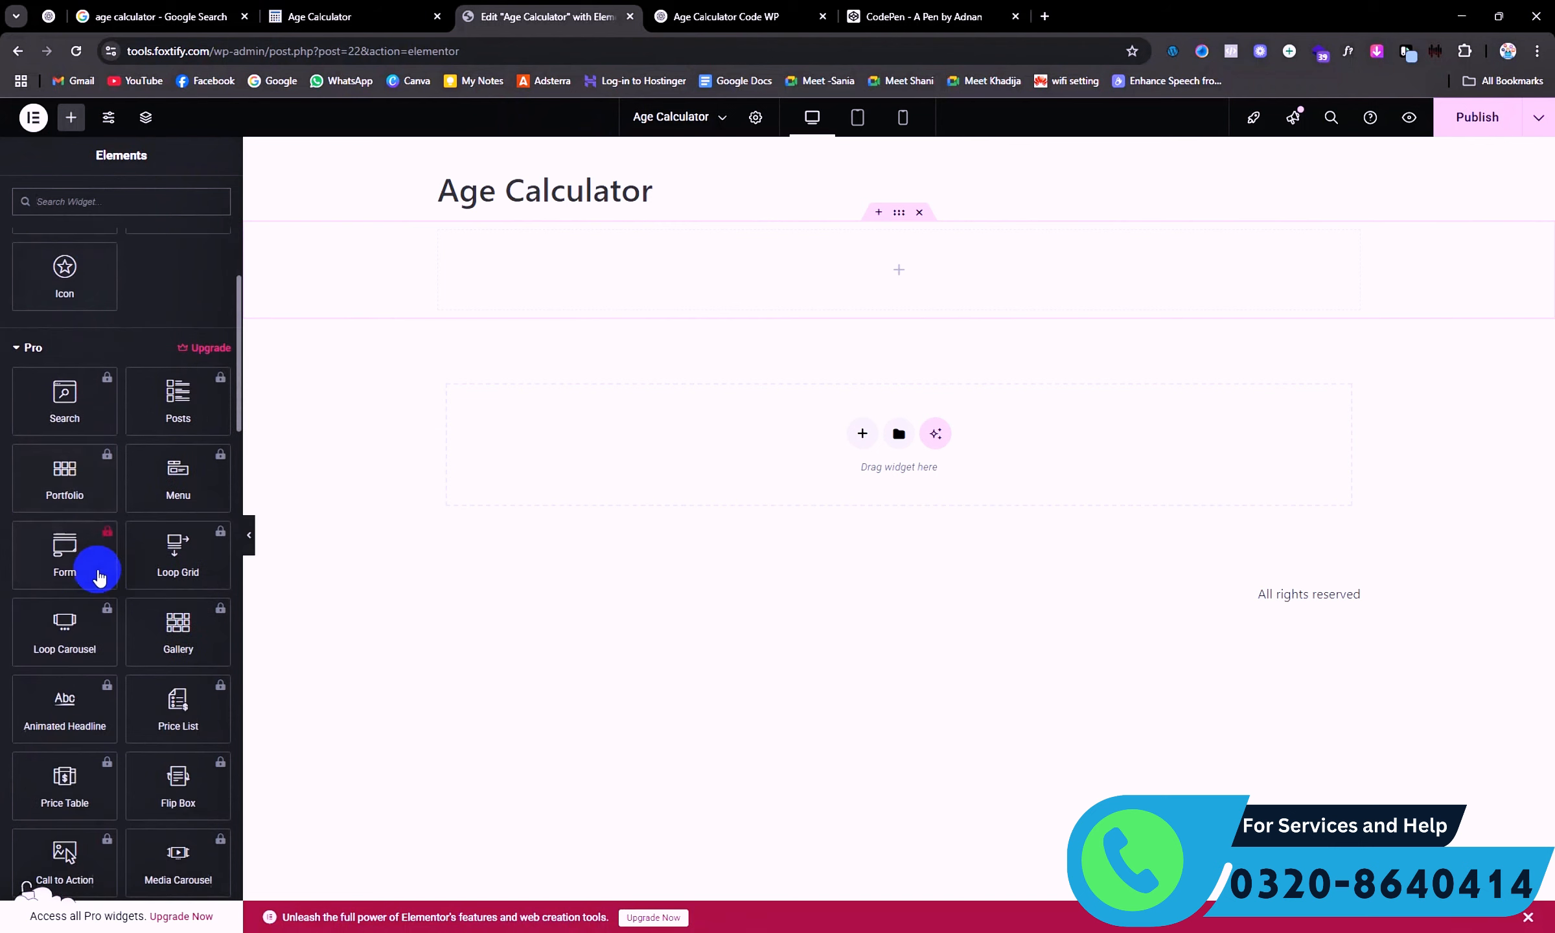
scroll(136, 596, down, 1)
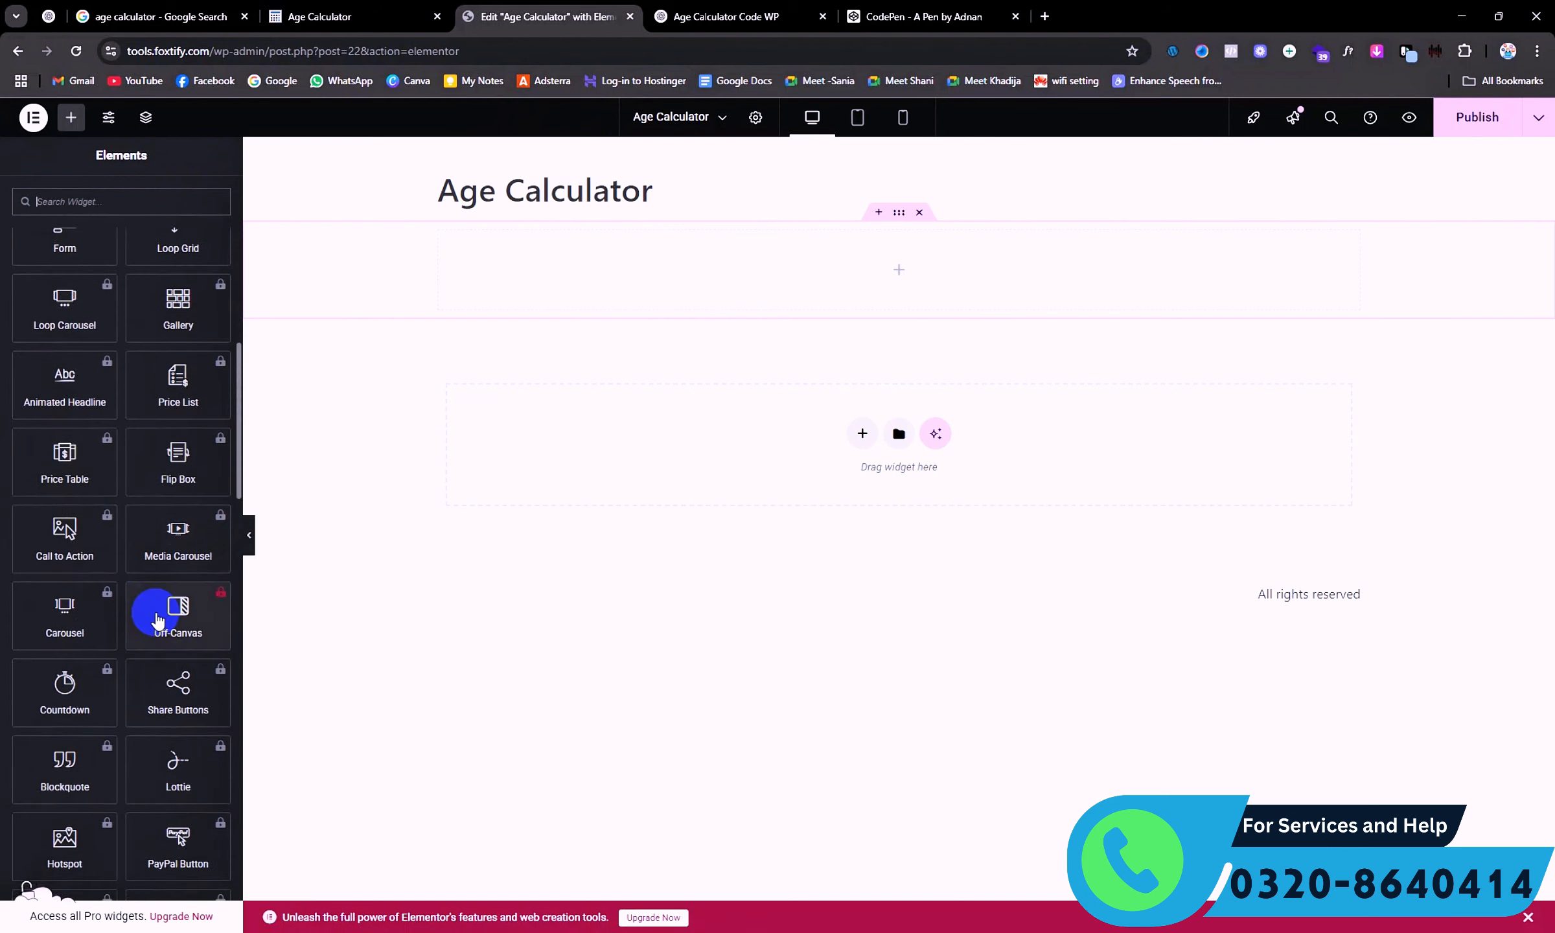
scroll(158, 620, down, 6)
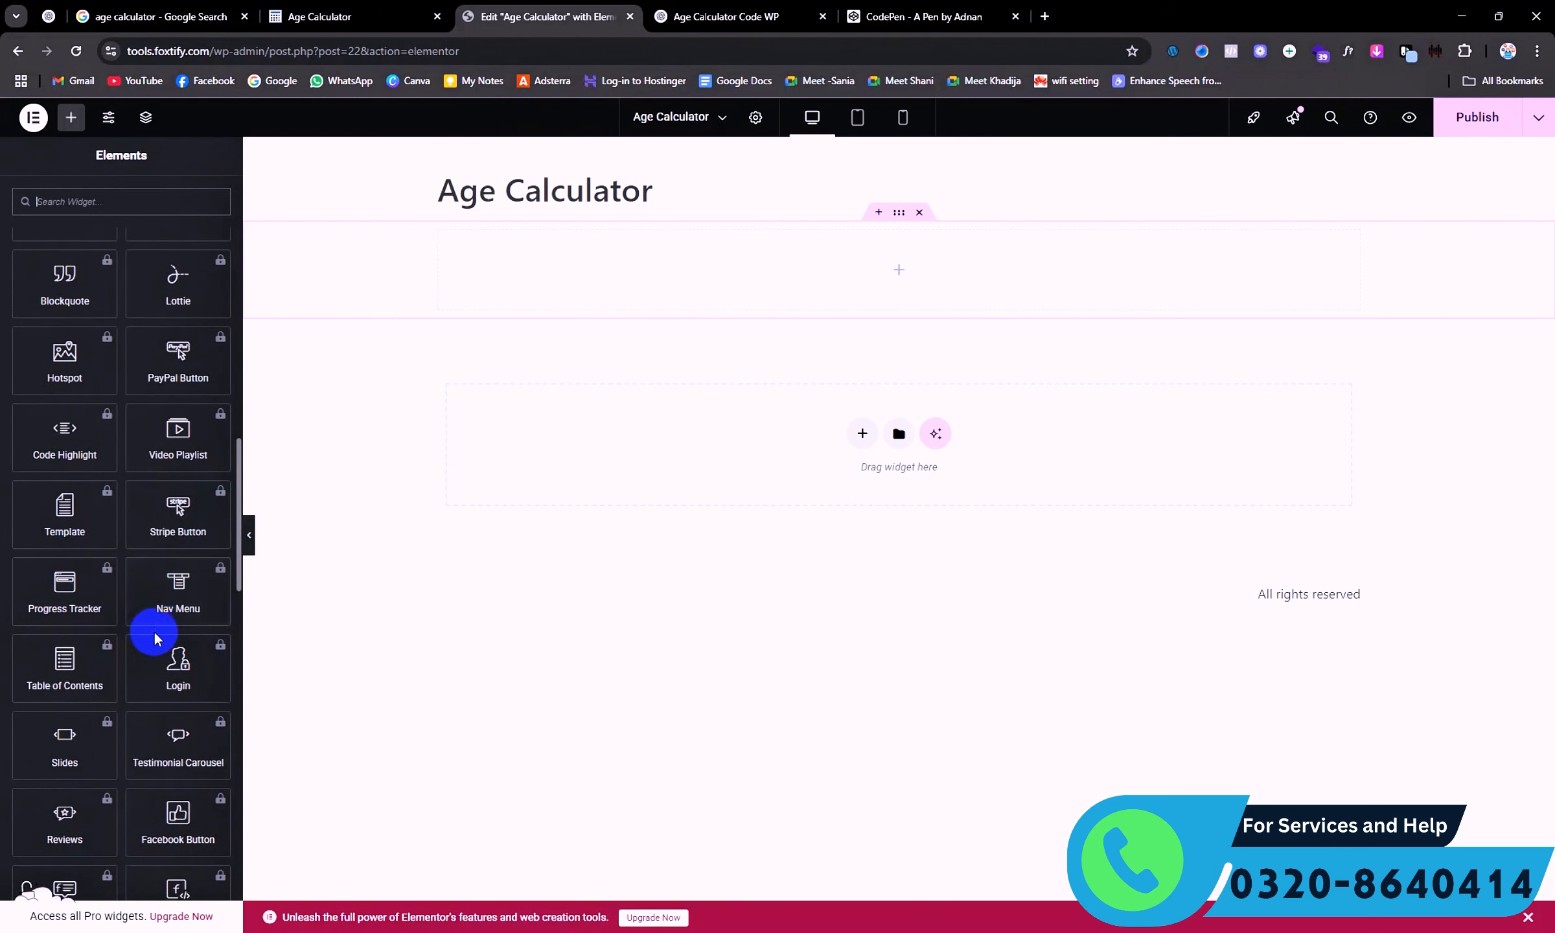
scroll(139, 518, down, 8)
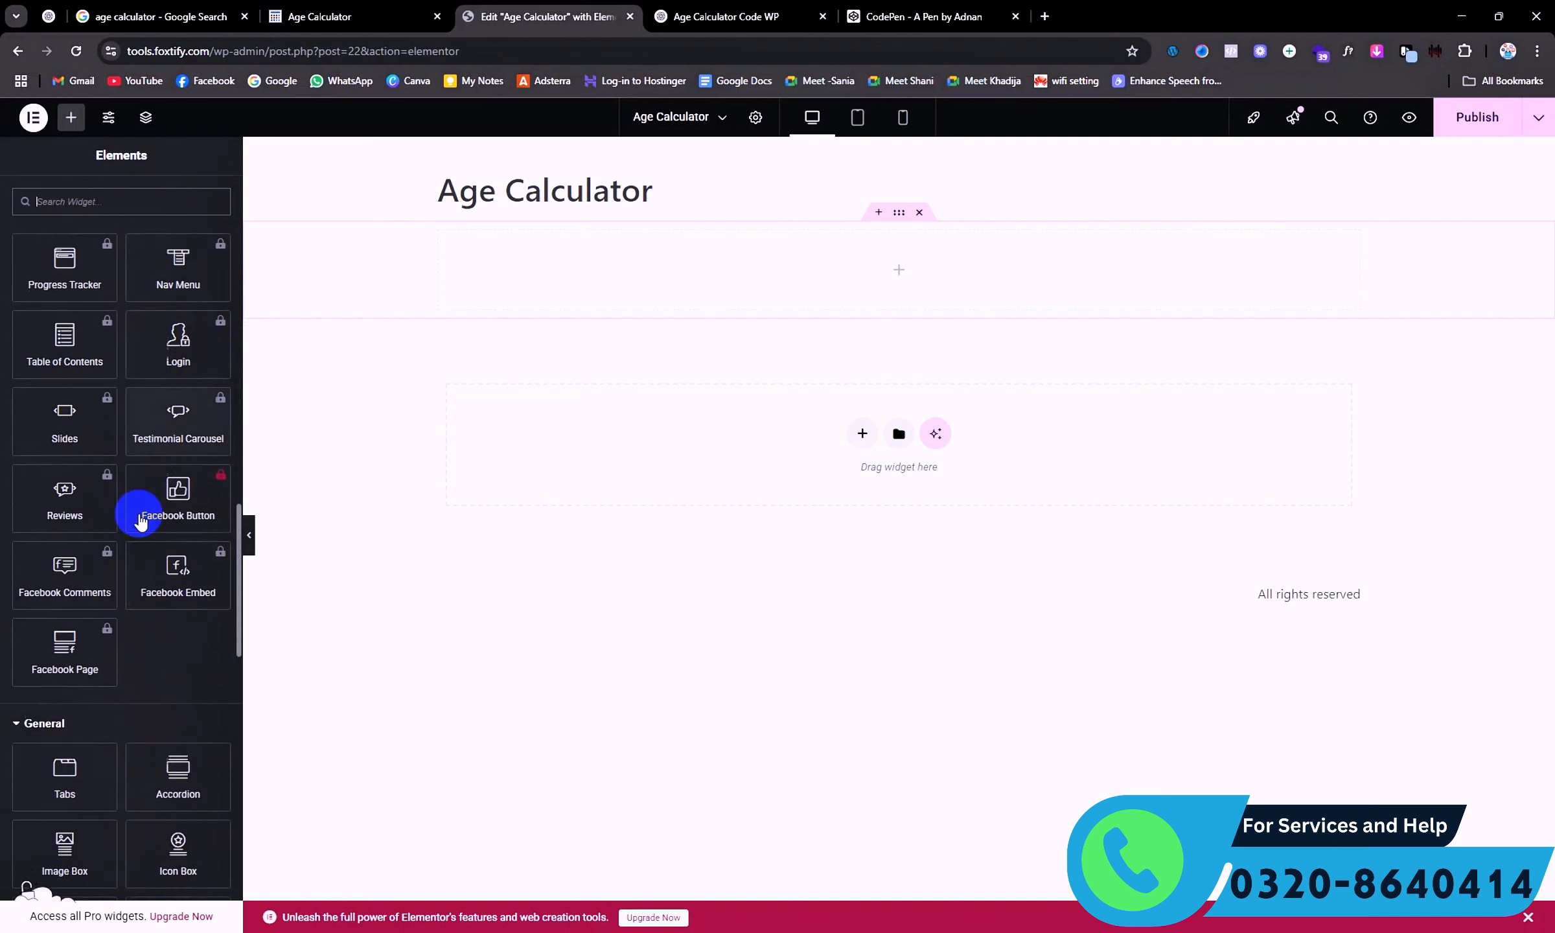
scroll(139, 514, down, 3)
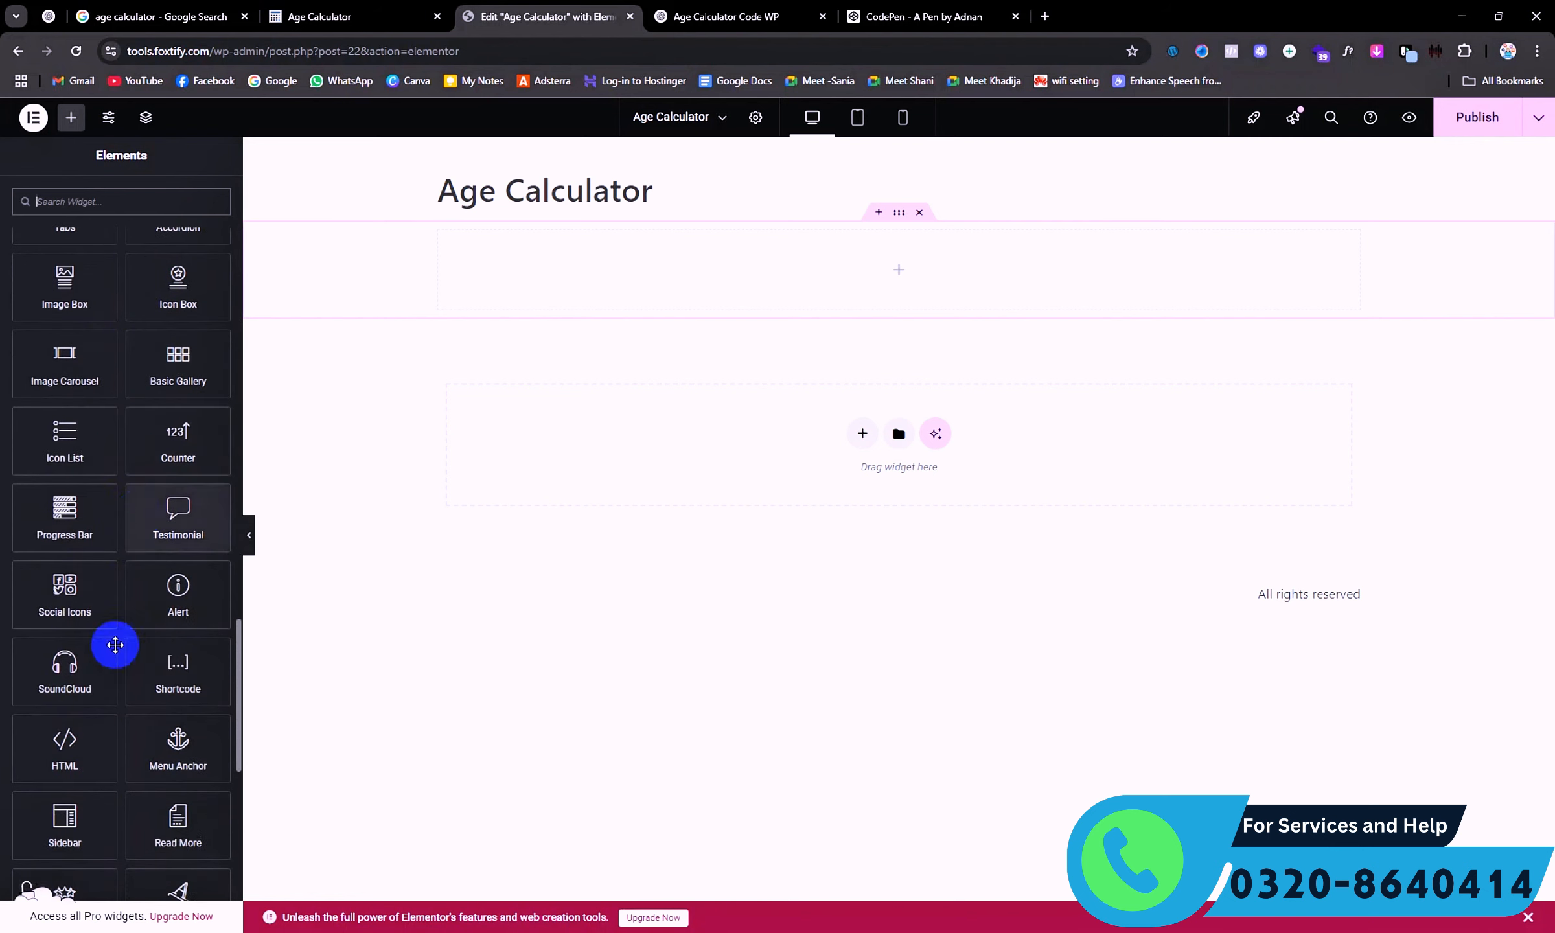
drag(78, 745, 950, 271)
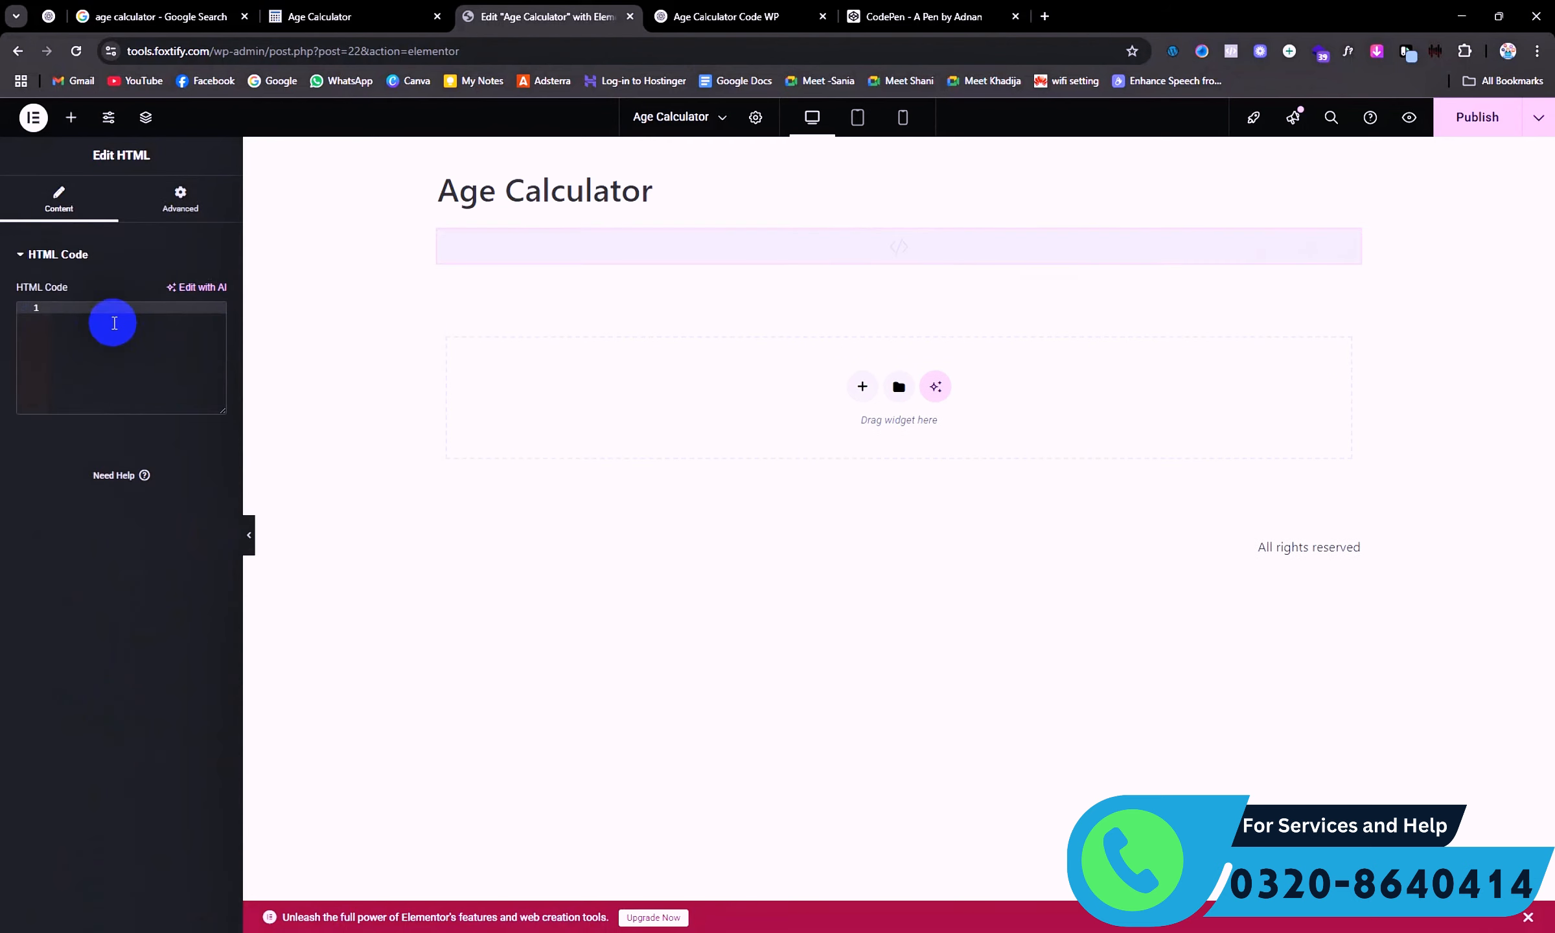
Copy the modern age calculator code from ChatGPT into the HTML widget's code field and publish the page.
click(781, 10)
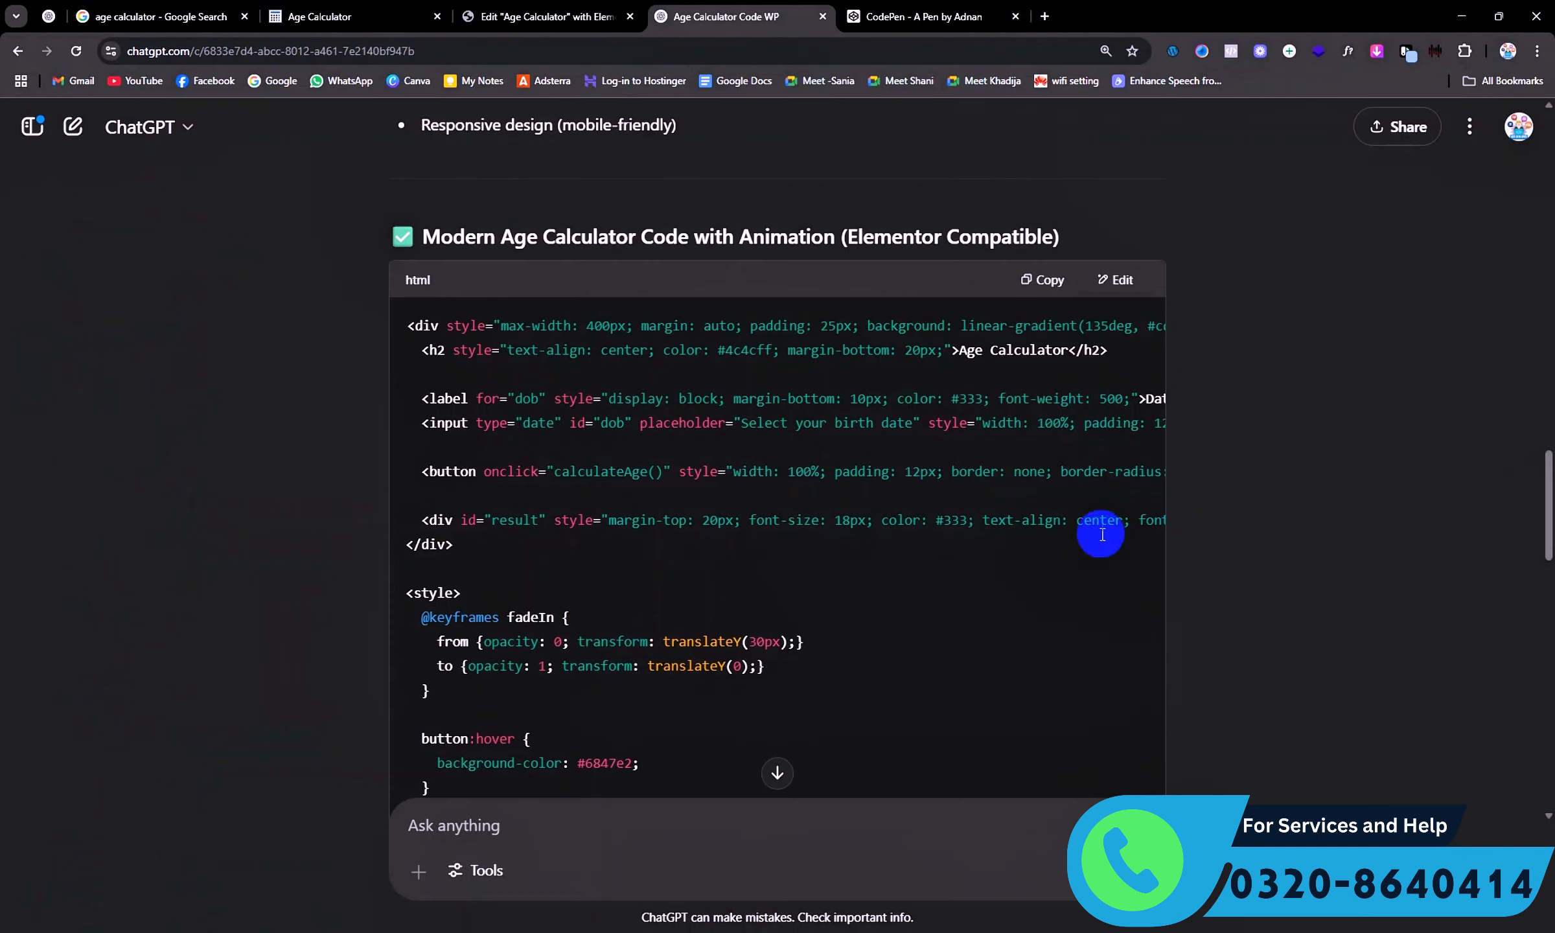
click(1037, 277)
click(451, 10)
click(547, 16)
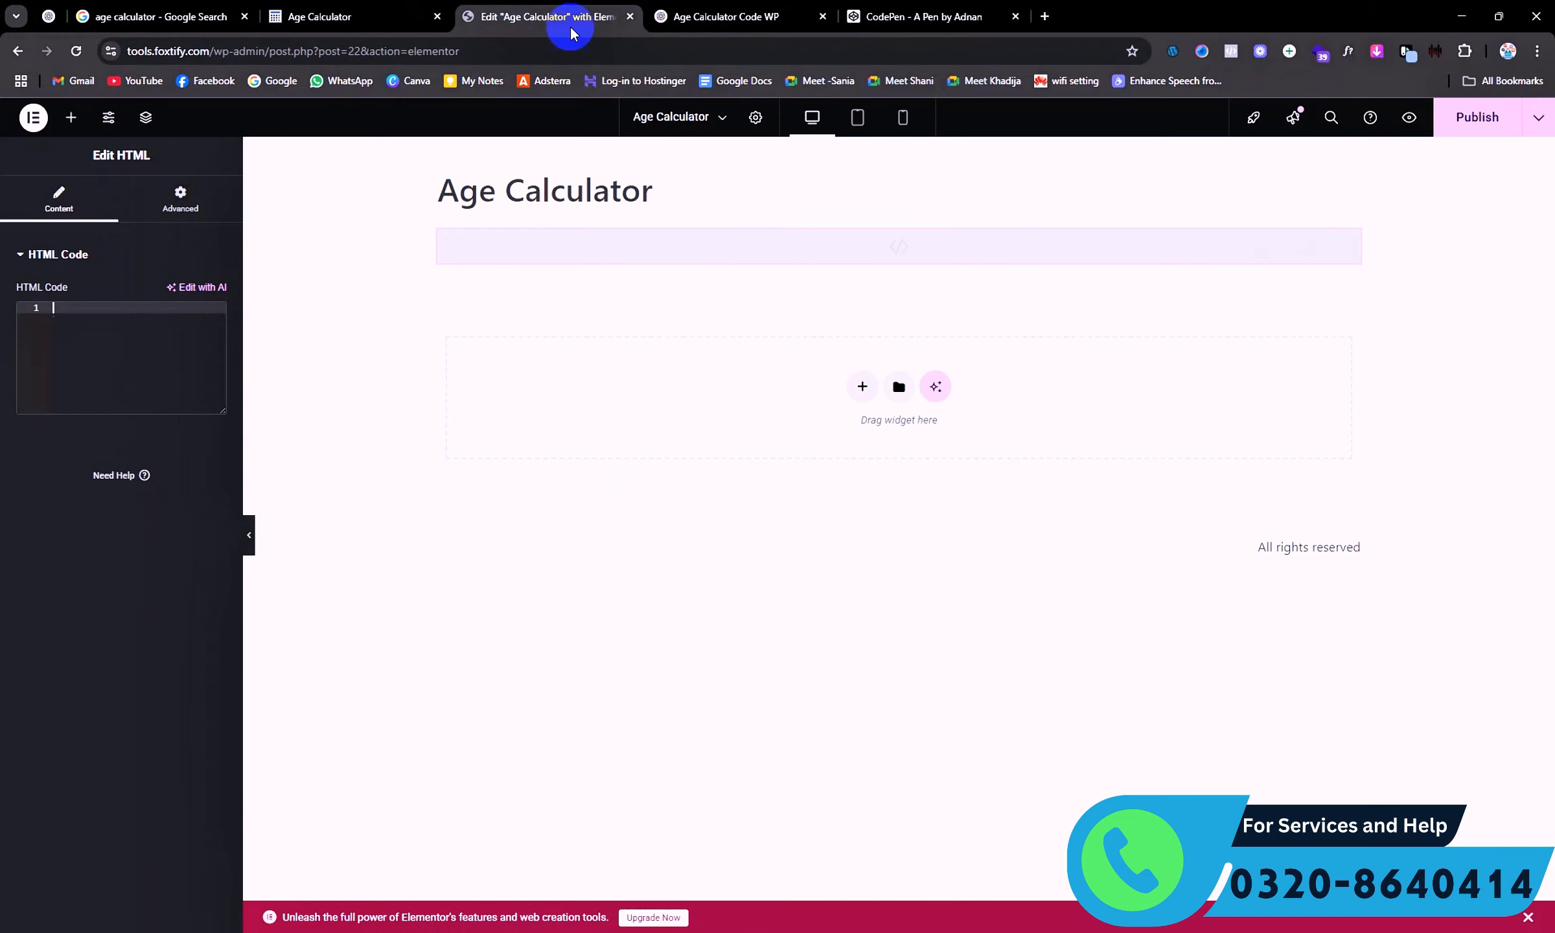
key(ctrl+v)
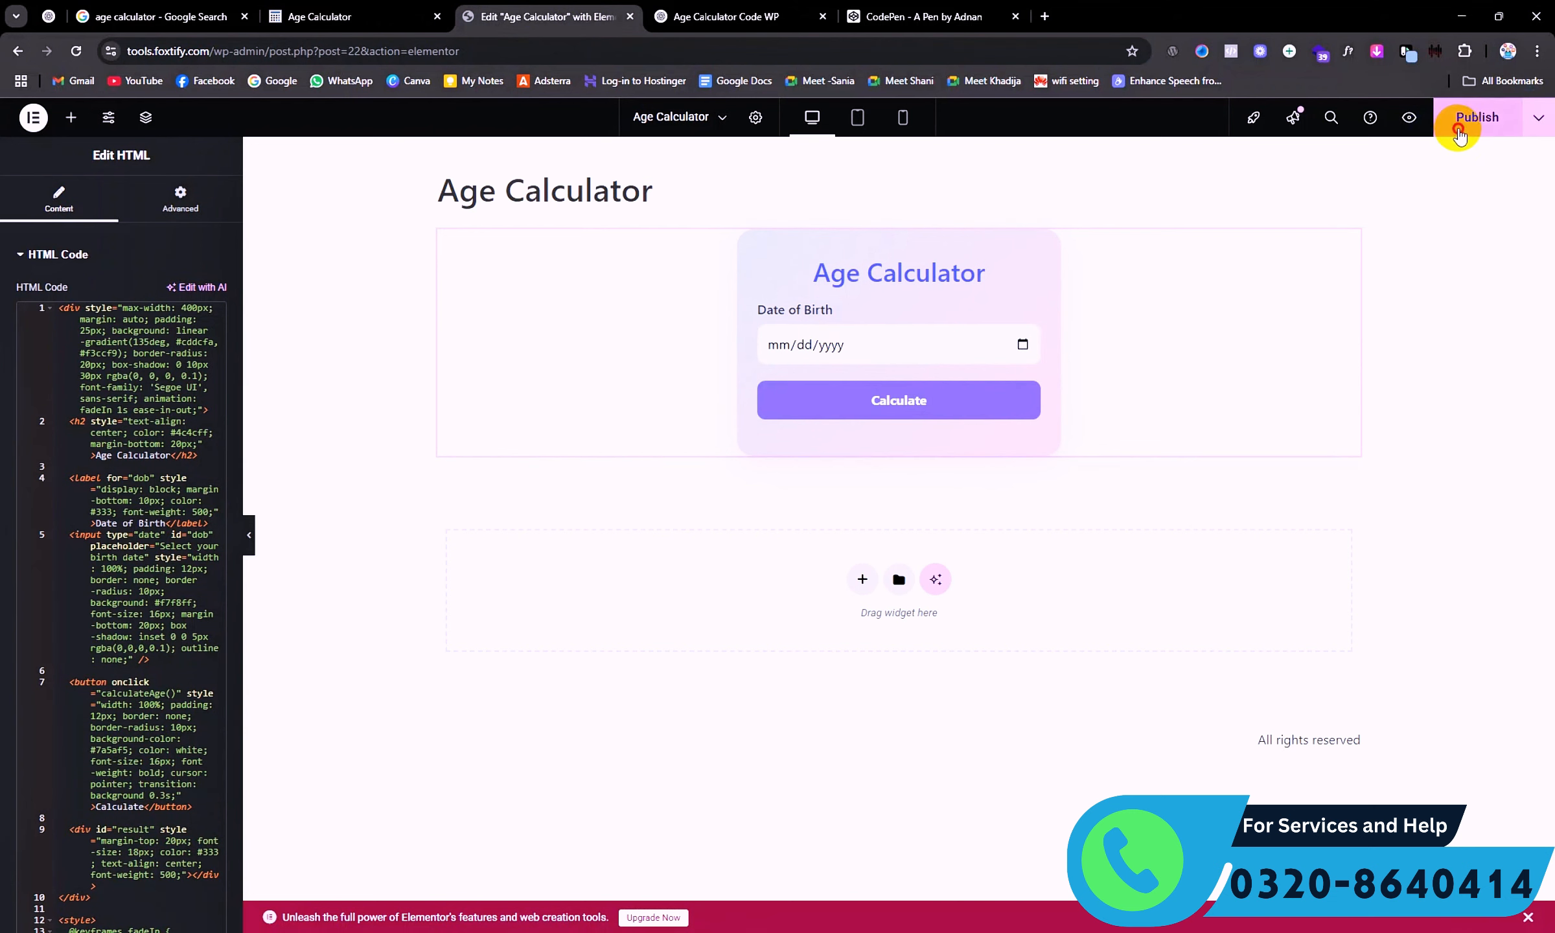
click(1480, 117)
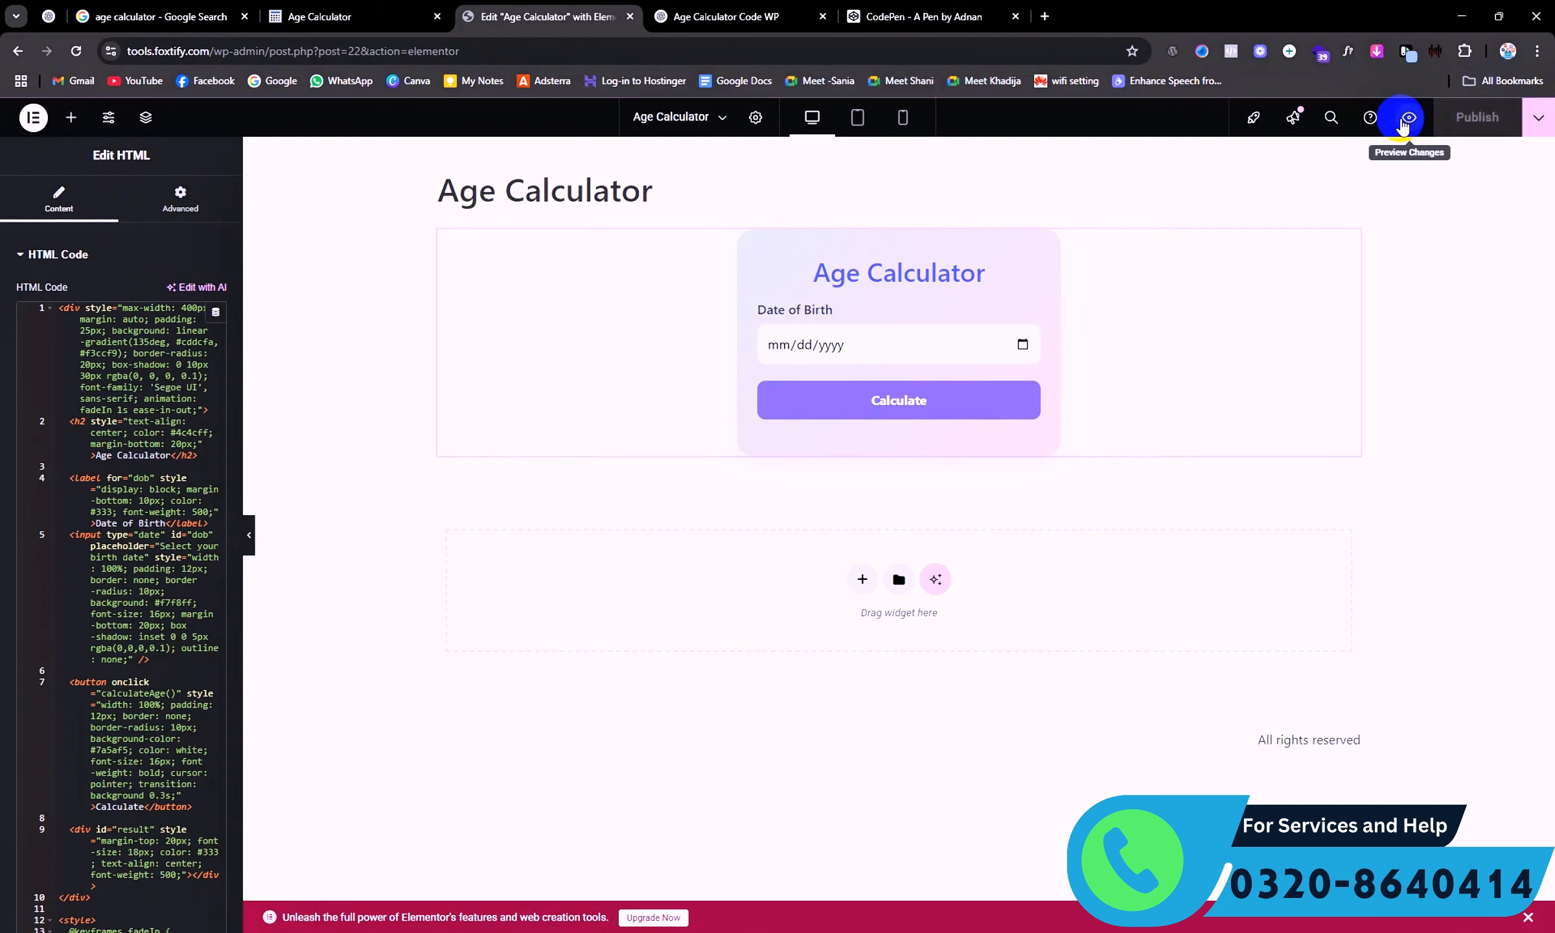
Preview the published Age Calculator page and test it by calculating the age for a sample date of birth.
click(1407, 119)
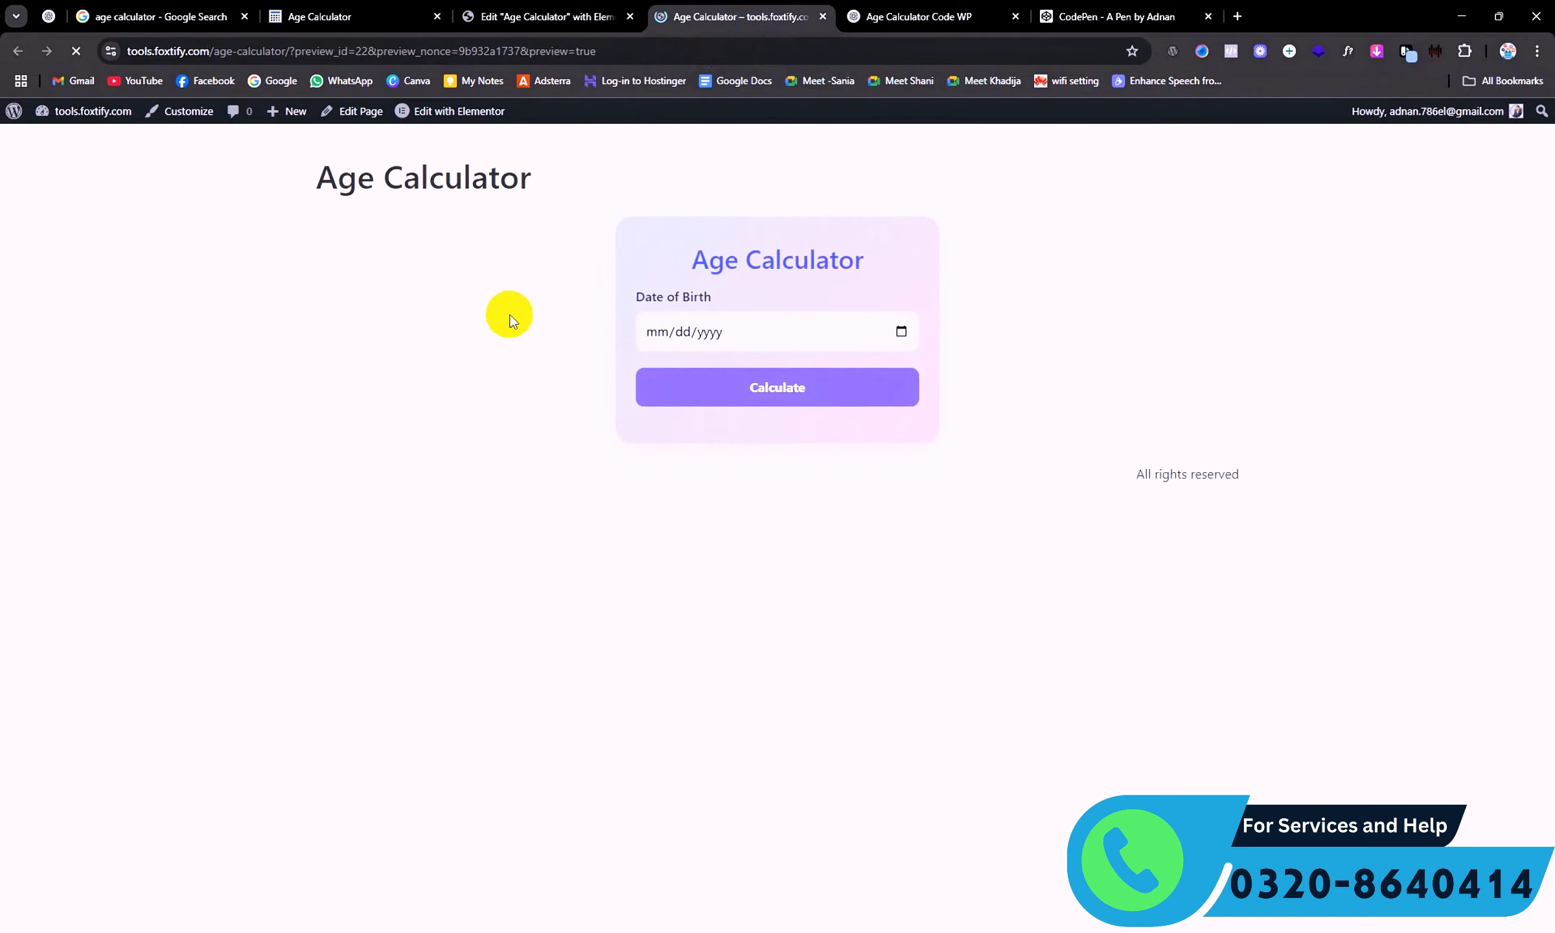
click(662, 333)
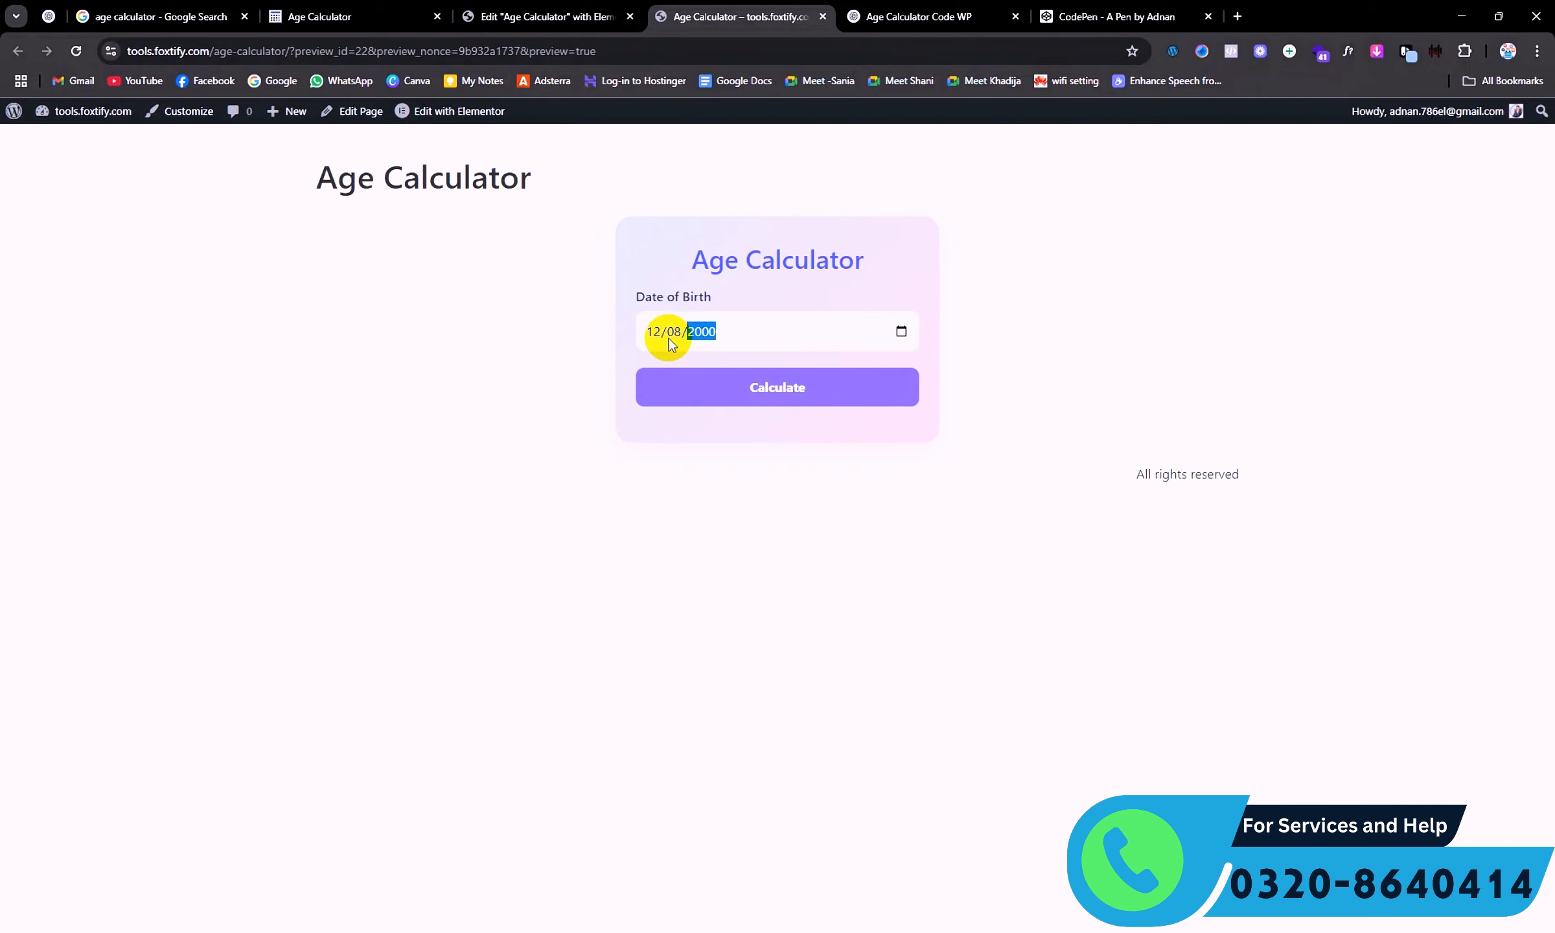
click(737, 391)
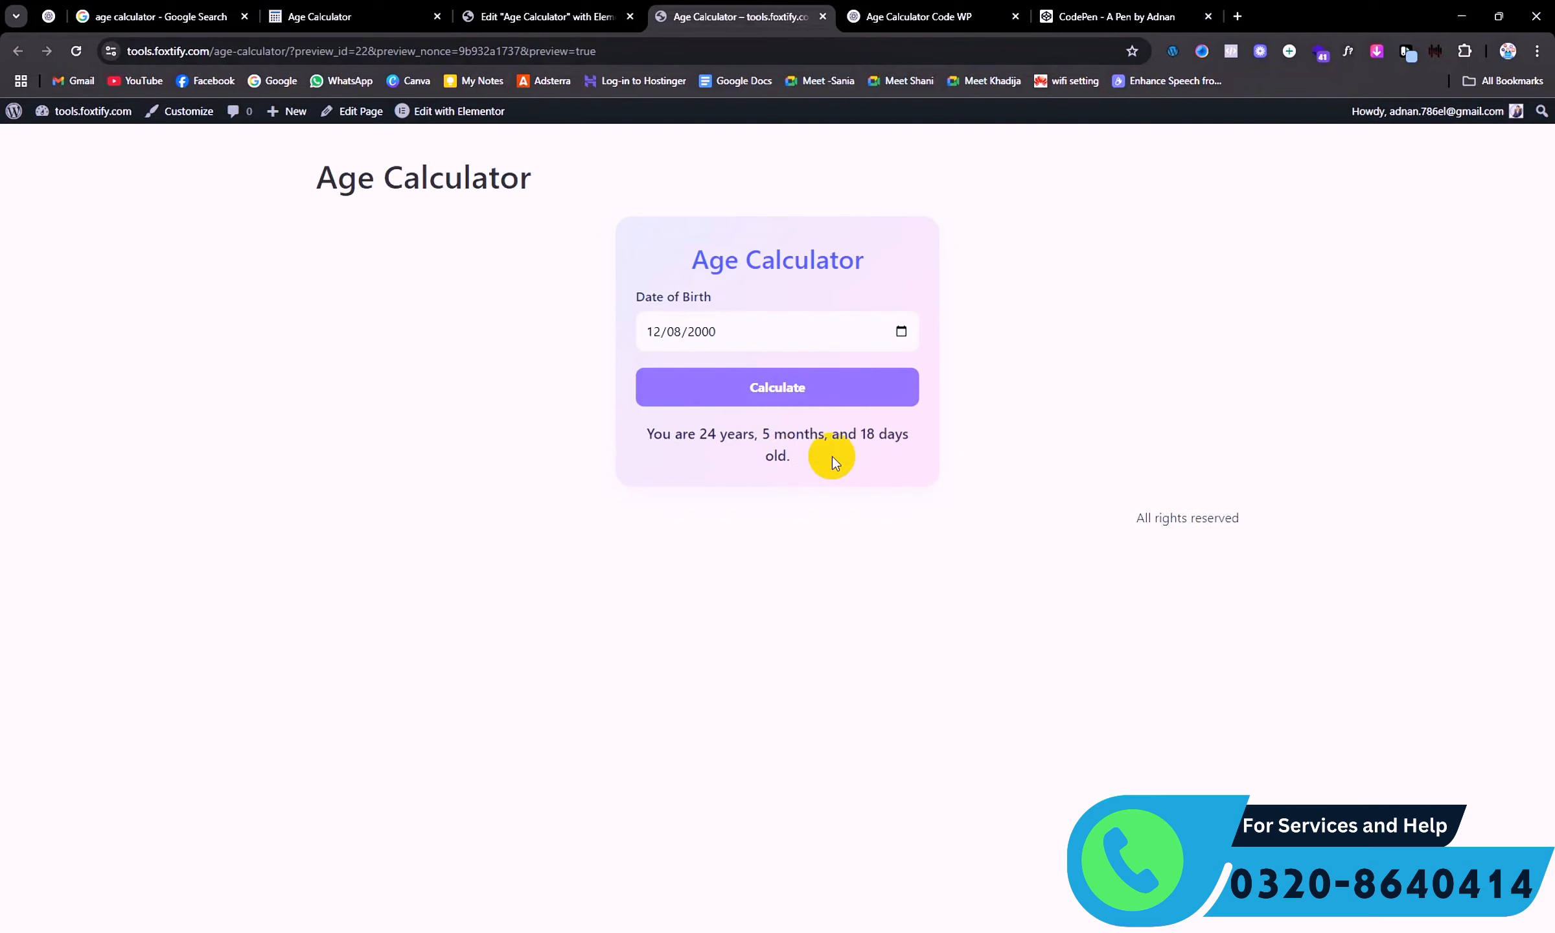
drag(815, 457, 642, 430)
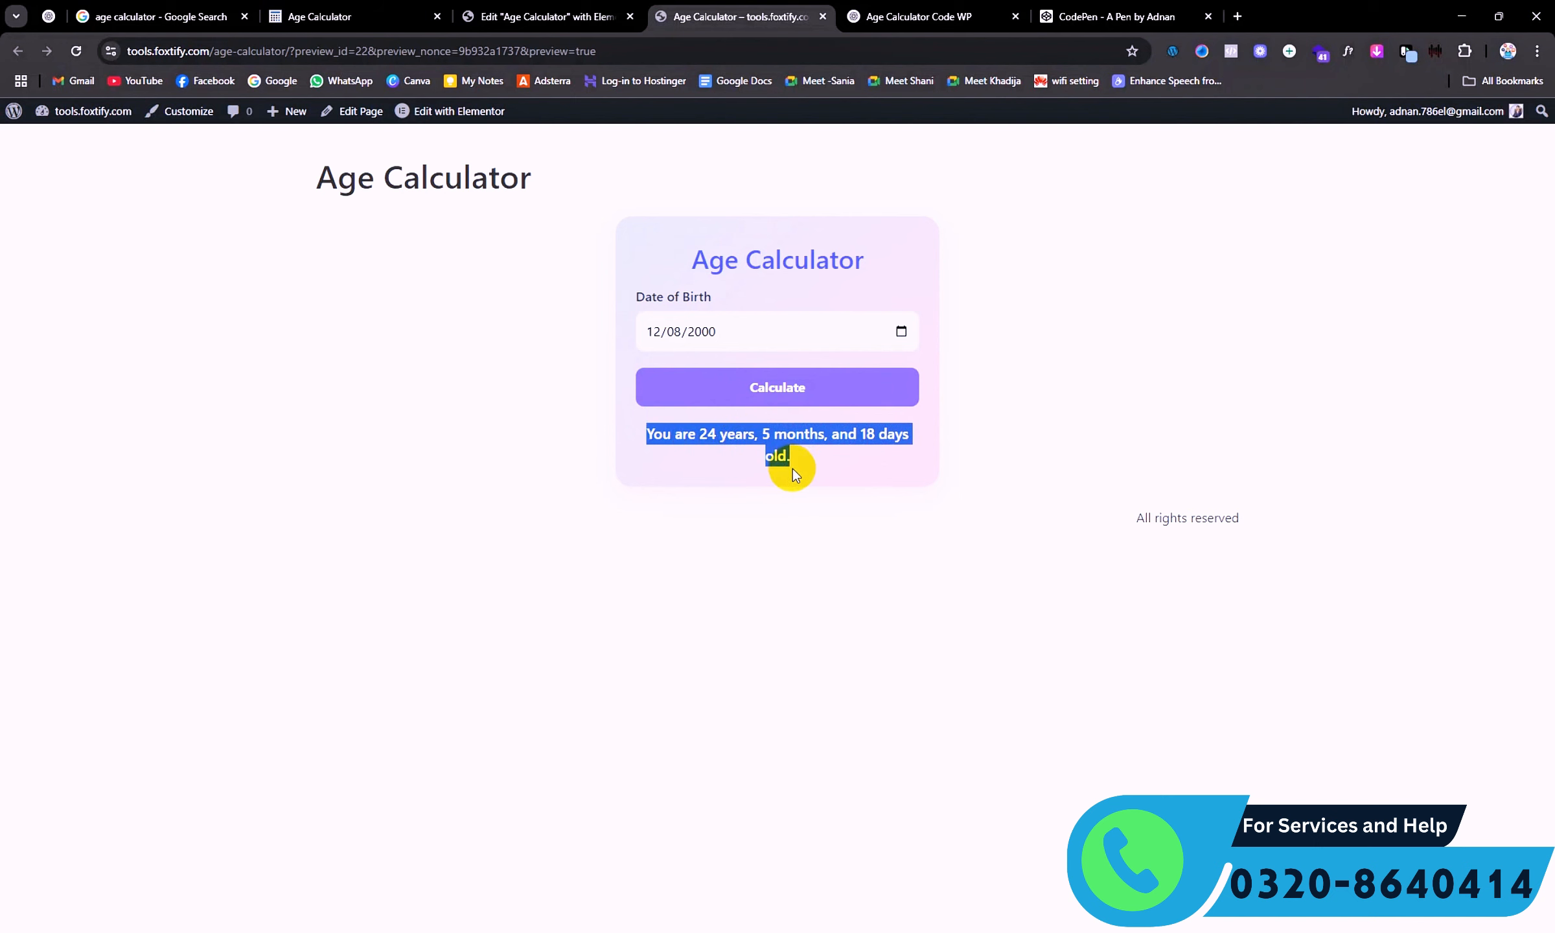
Ask ChatGPT for a strong random password generator in the same design with a length slider, and copy the generated code.
key(ctrl+Tab)
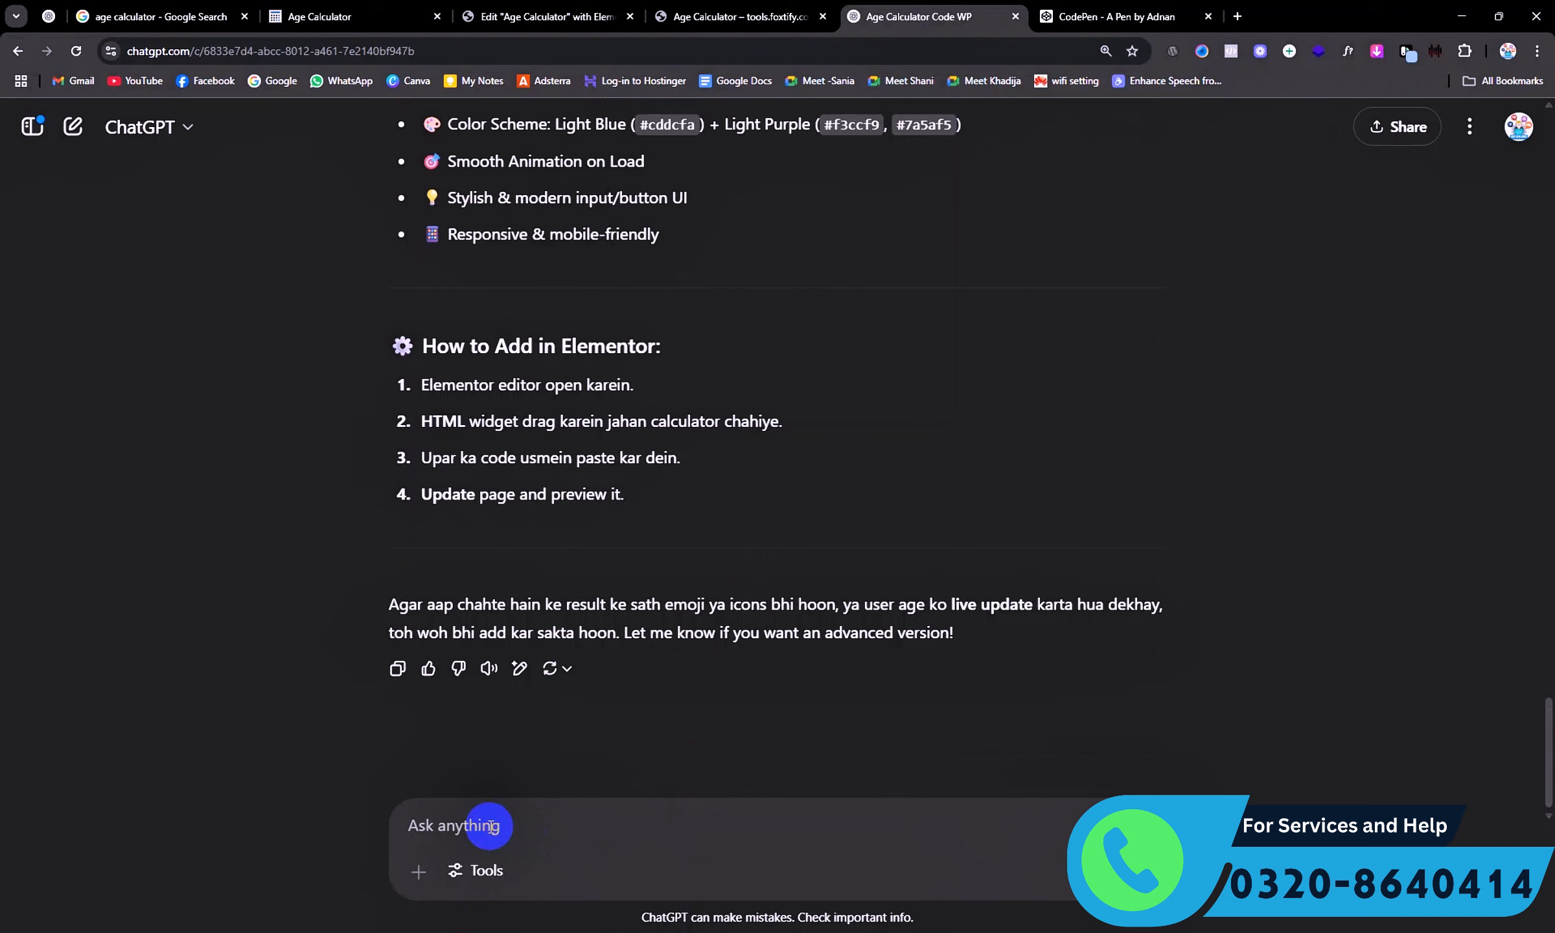
key(ctrl+v)
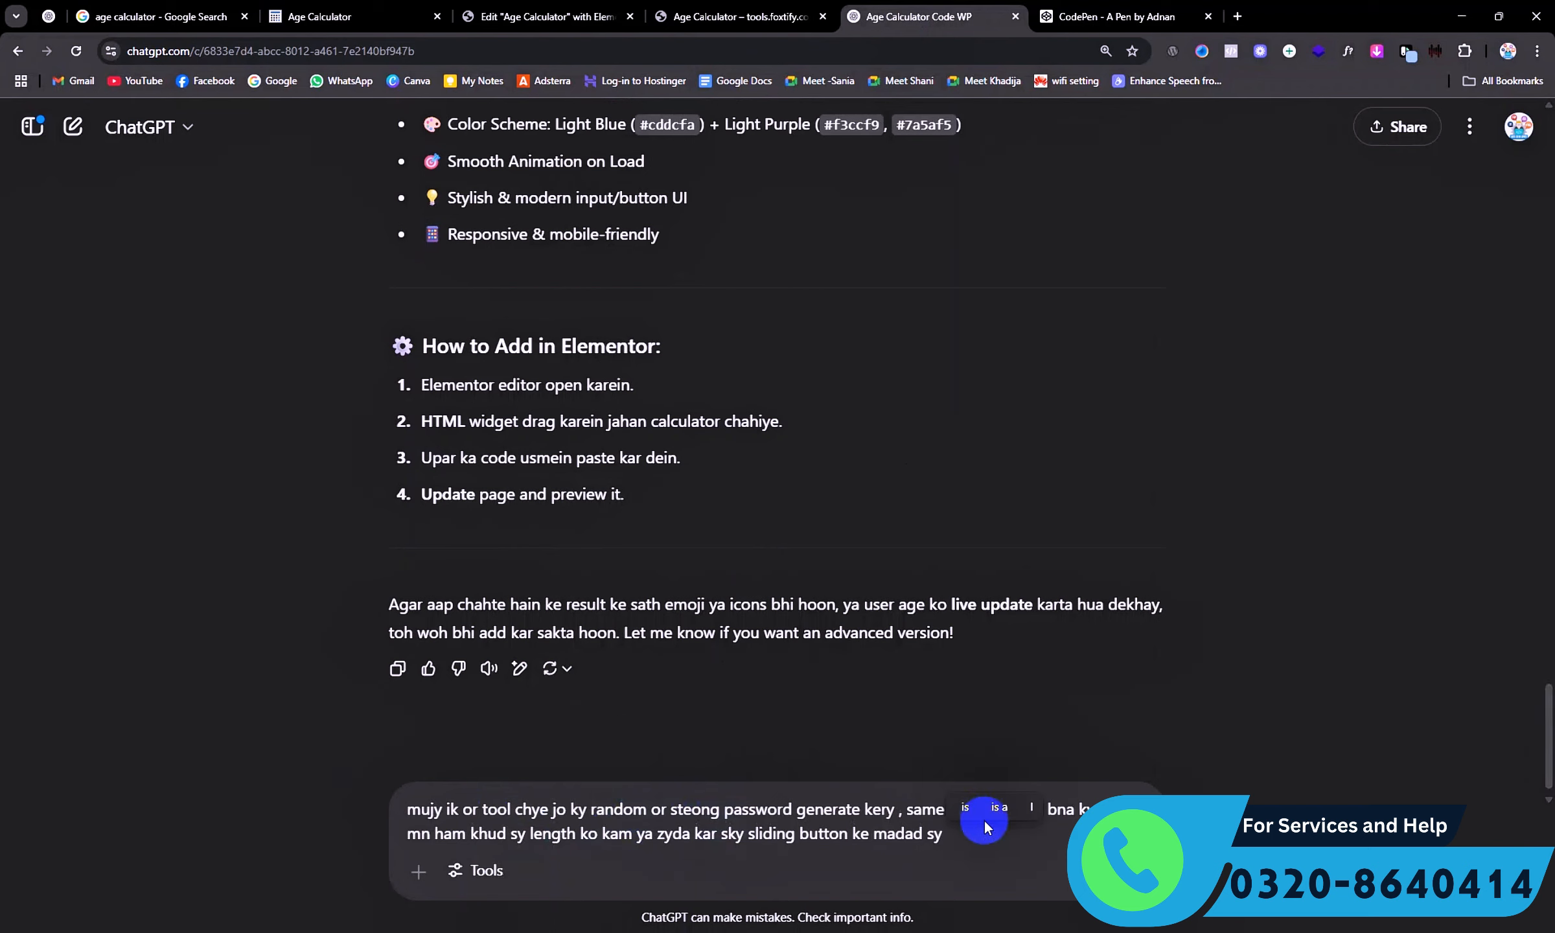
click(979, 864)
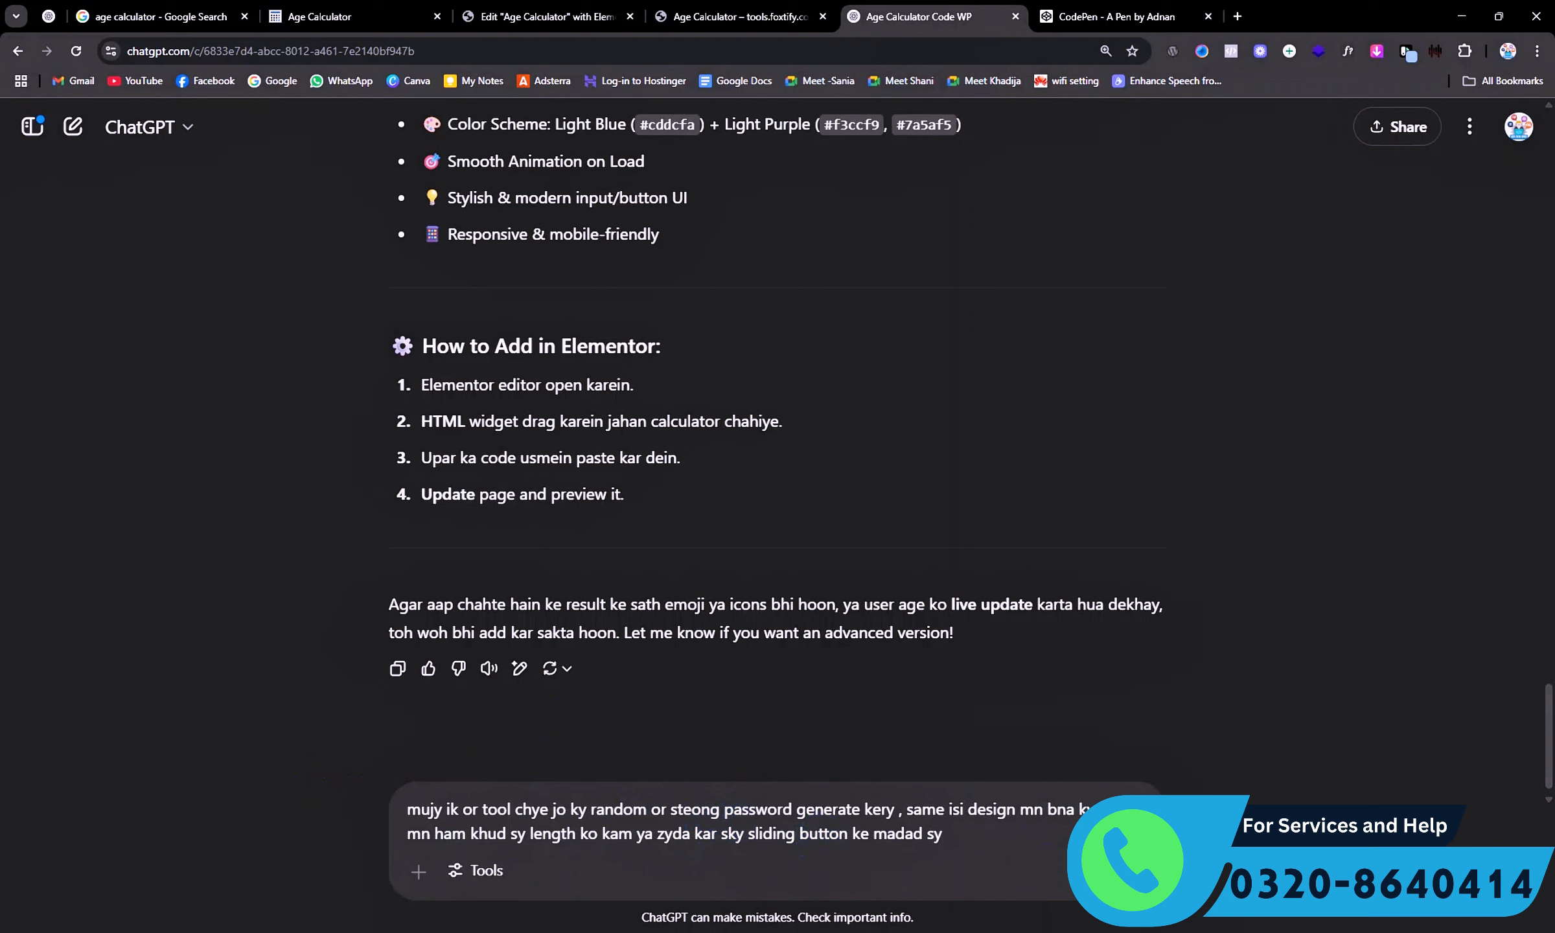
key(Return)
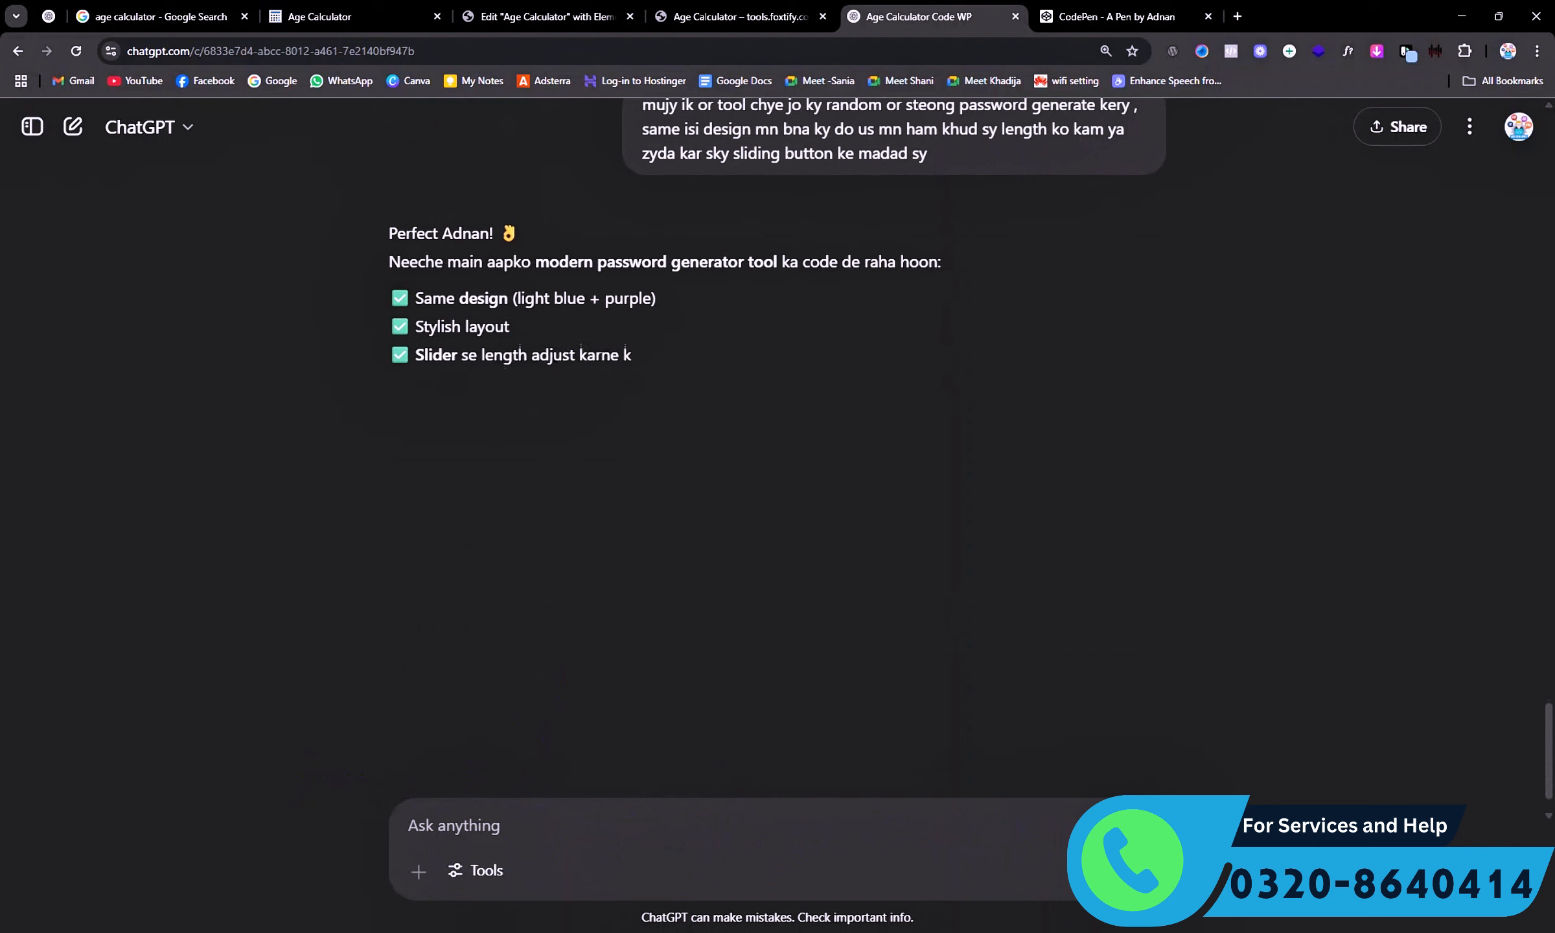
scroll(906, 649, down, 5)
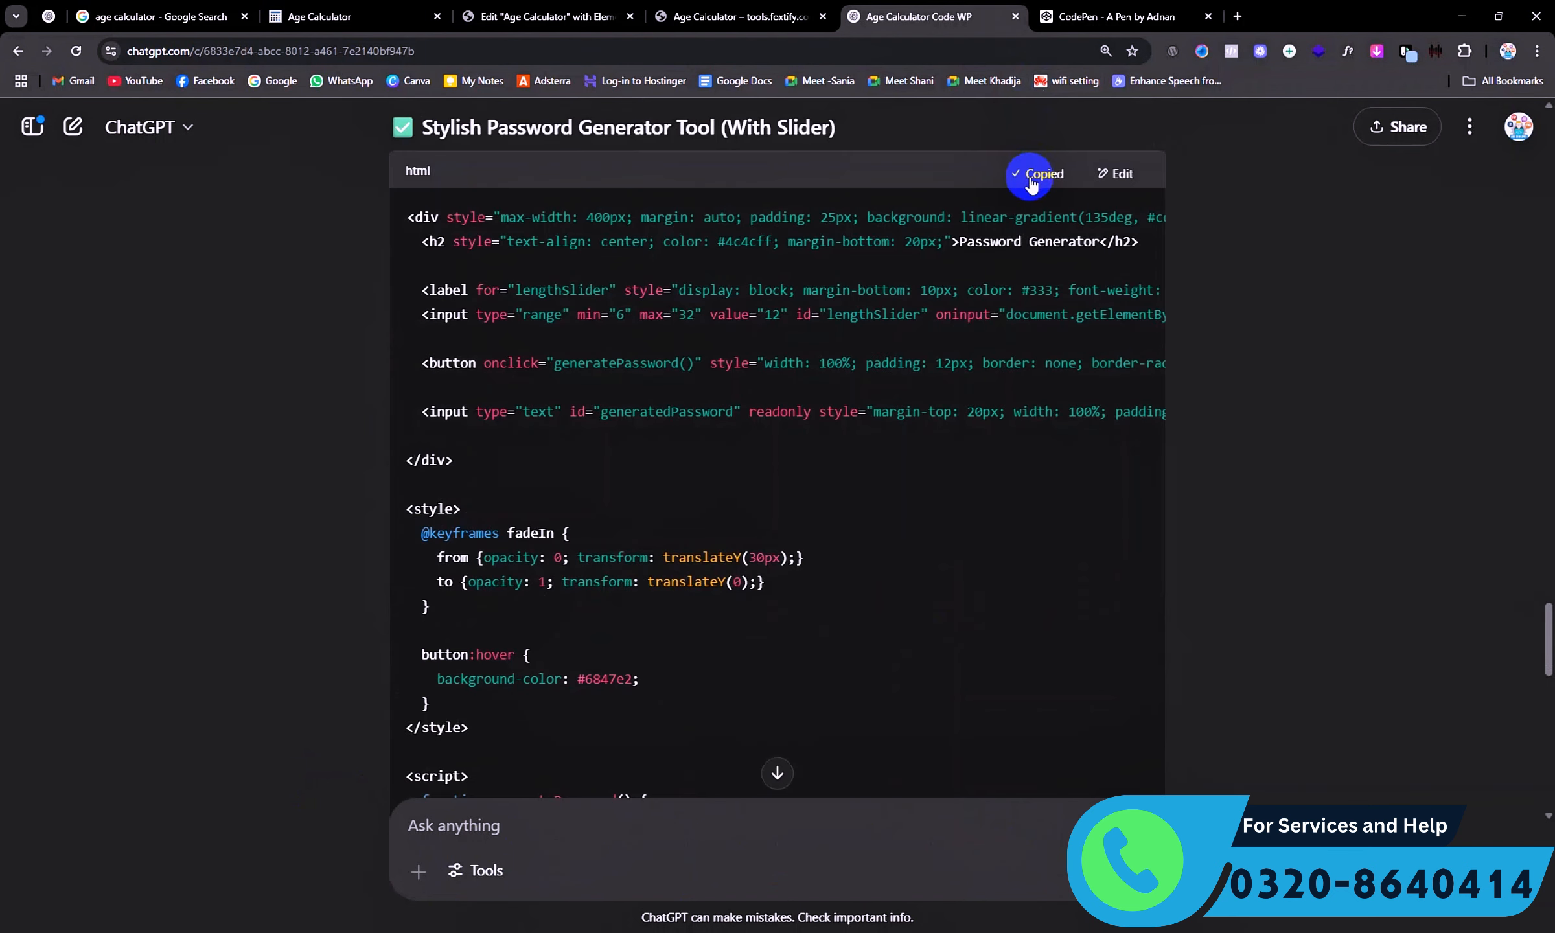
Exit the Age Calculator's Elementor editor to the WordPress pages list and add a new page.
click(700, 18)
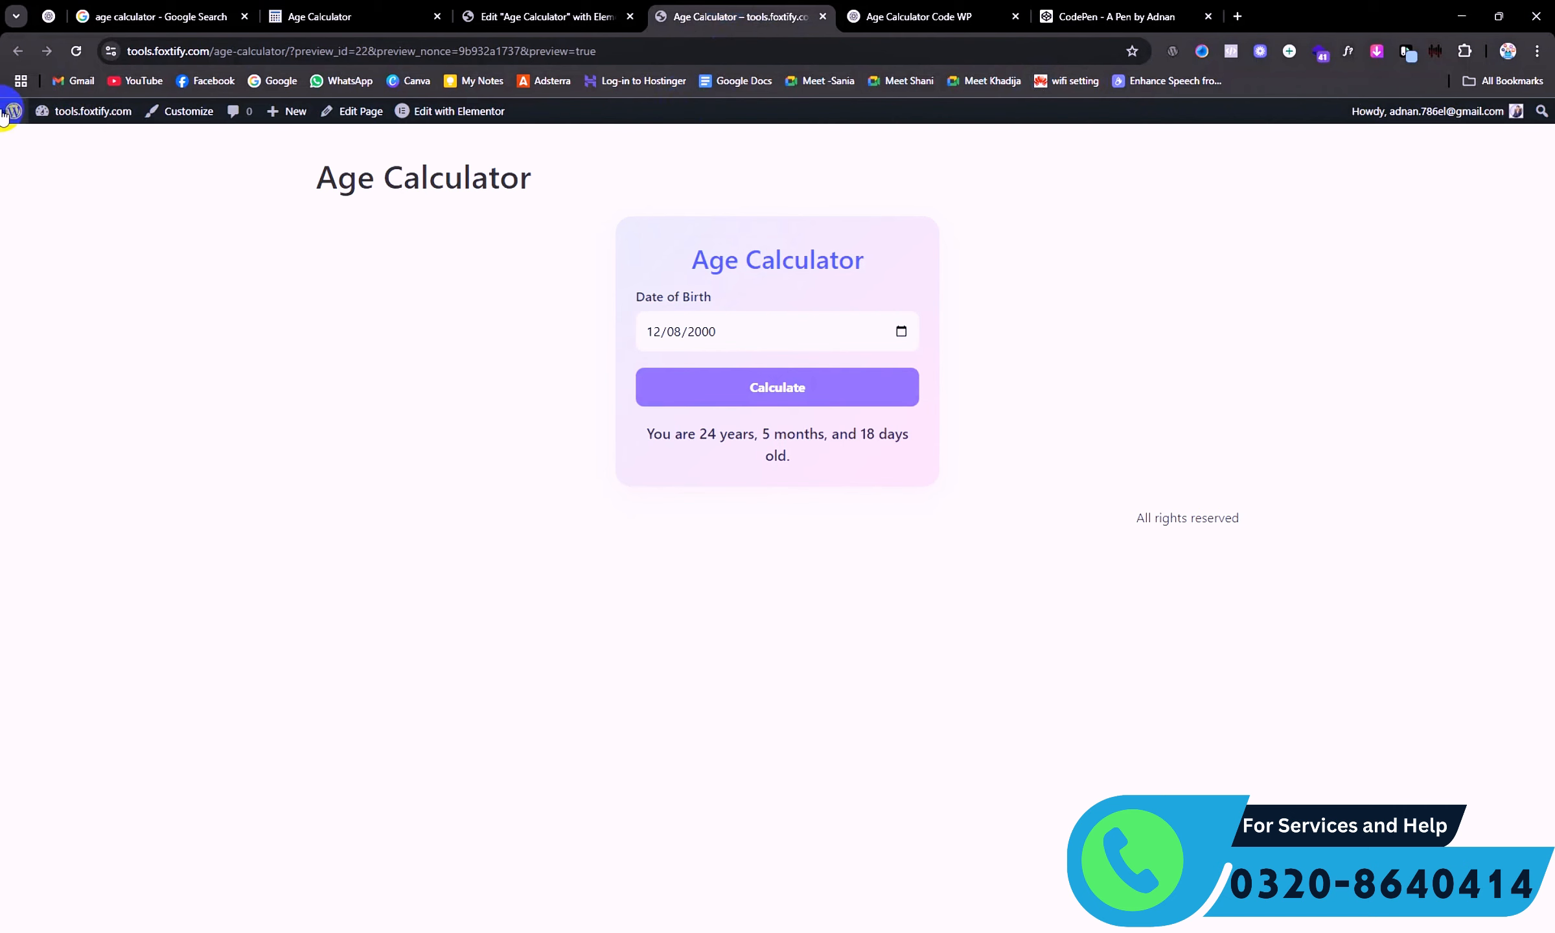
click(564, 16)
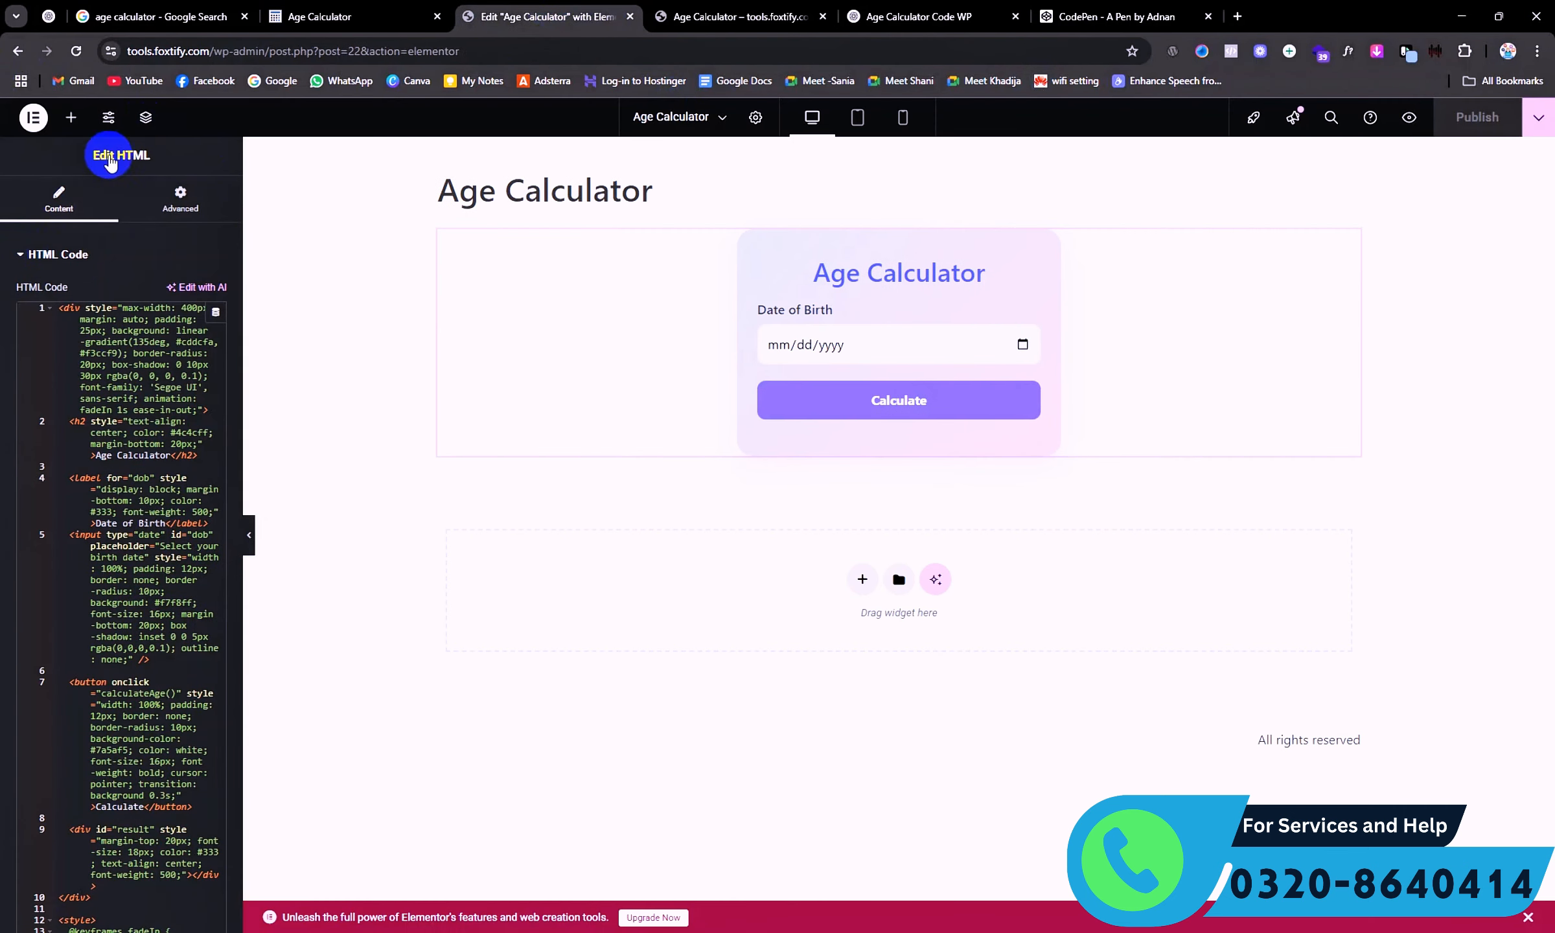
click(34, 117)
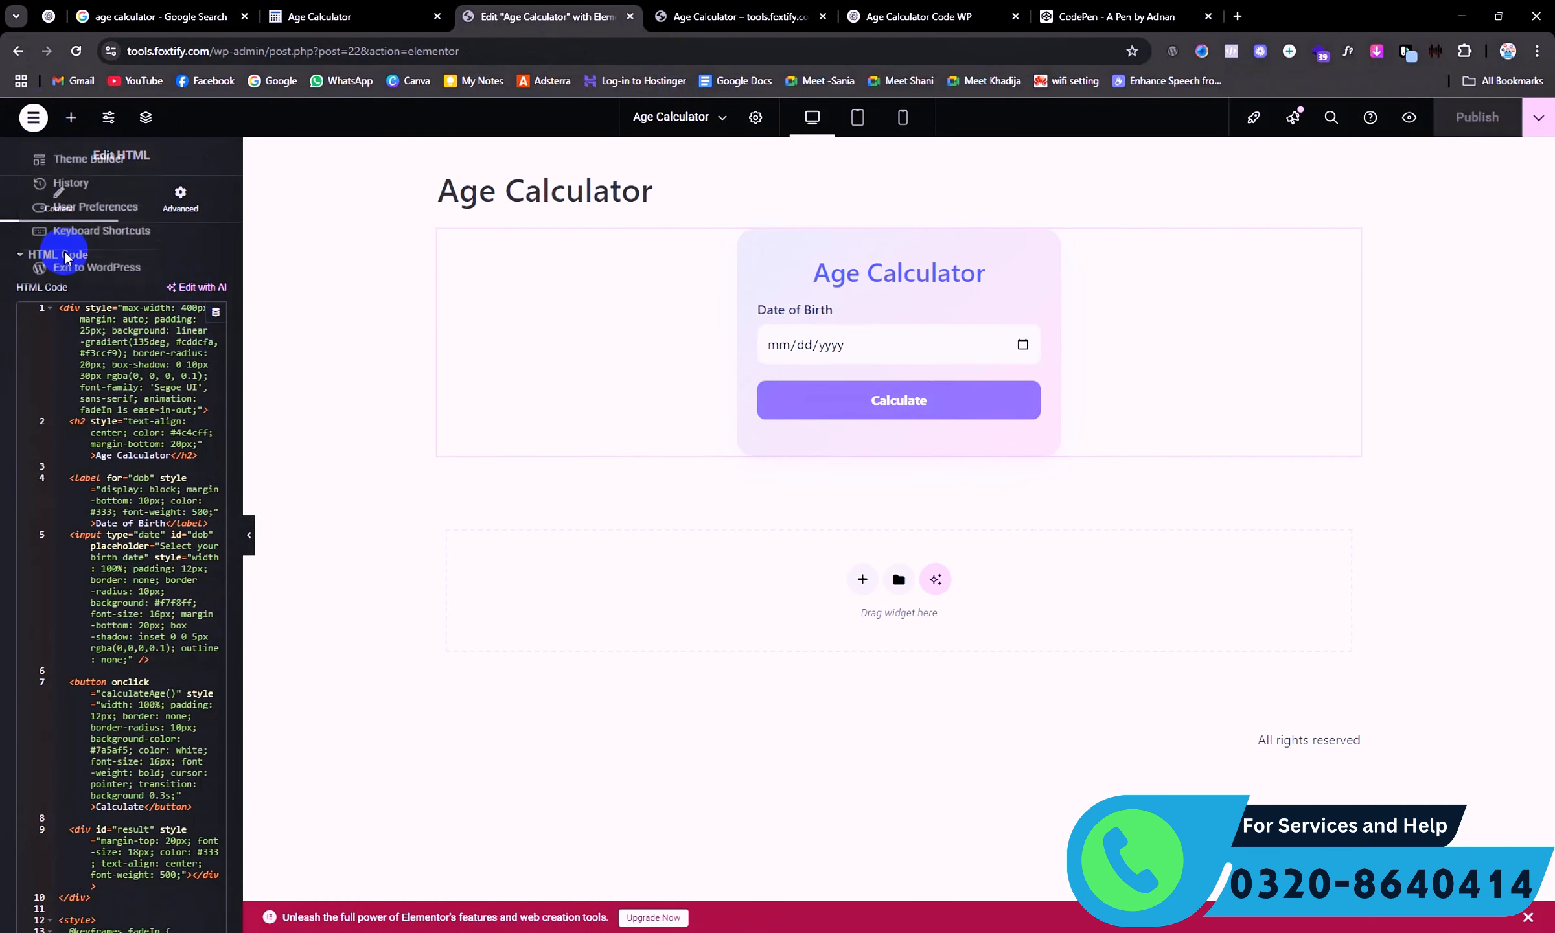
click(72, 279)
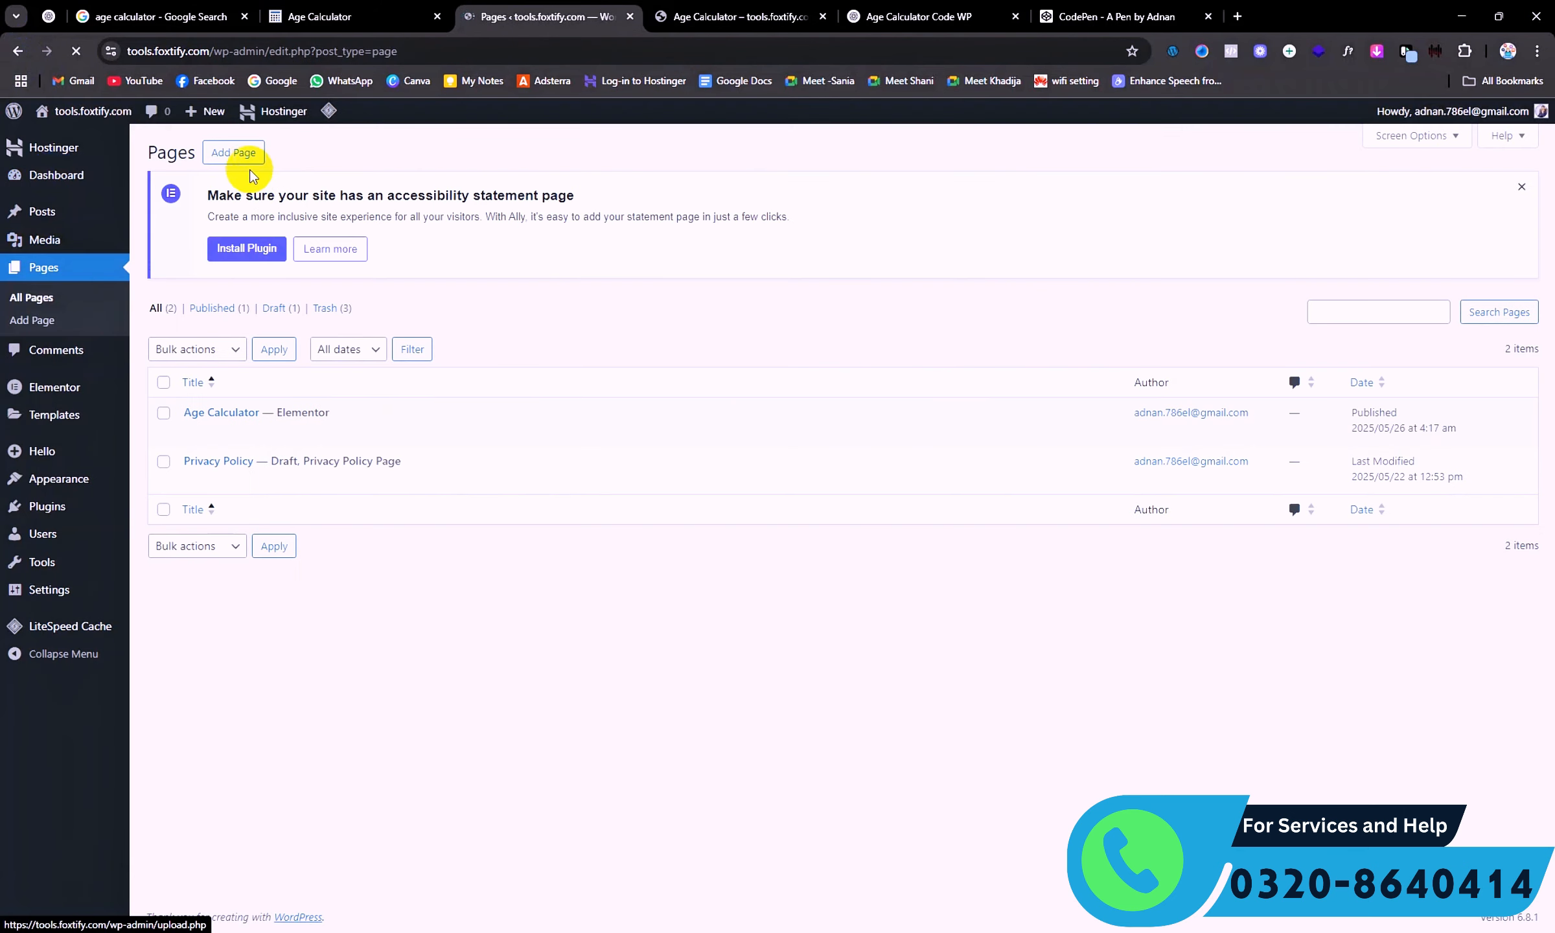
click(240, 153)
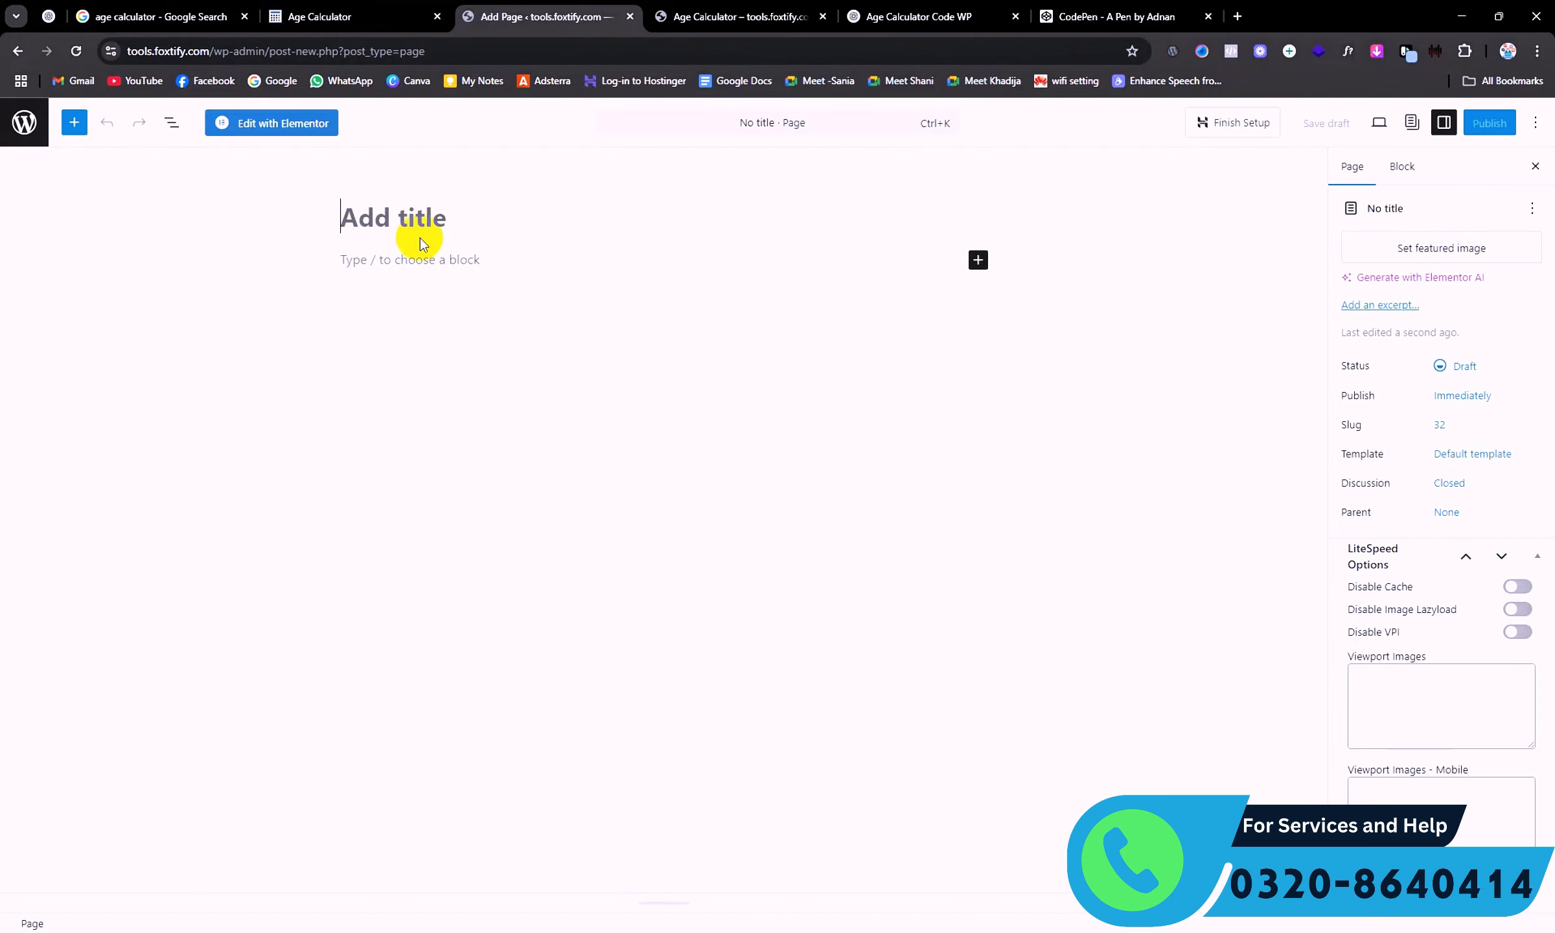
Title the new page "Password Generator".
text(Passeo)
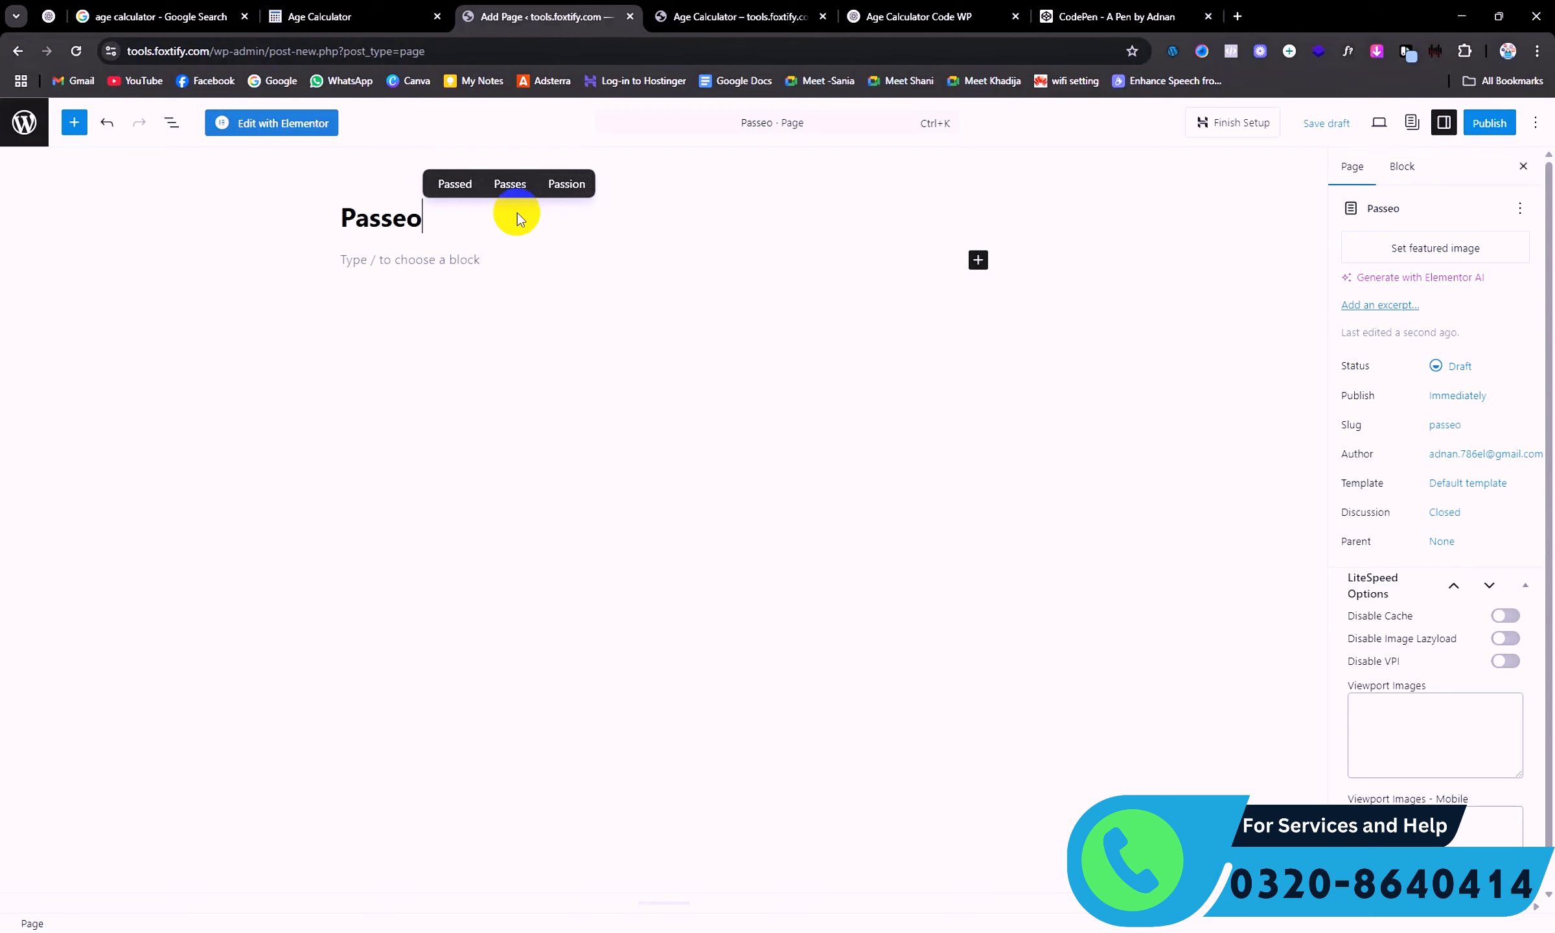
key(BackSpace)
key(BackSpace)
text(word G)
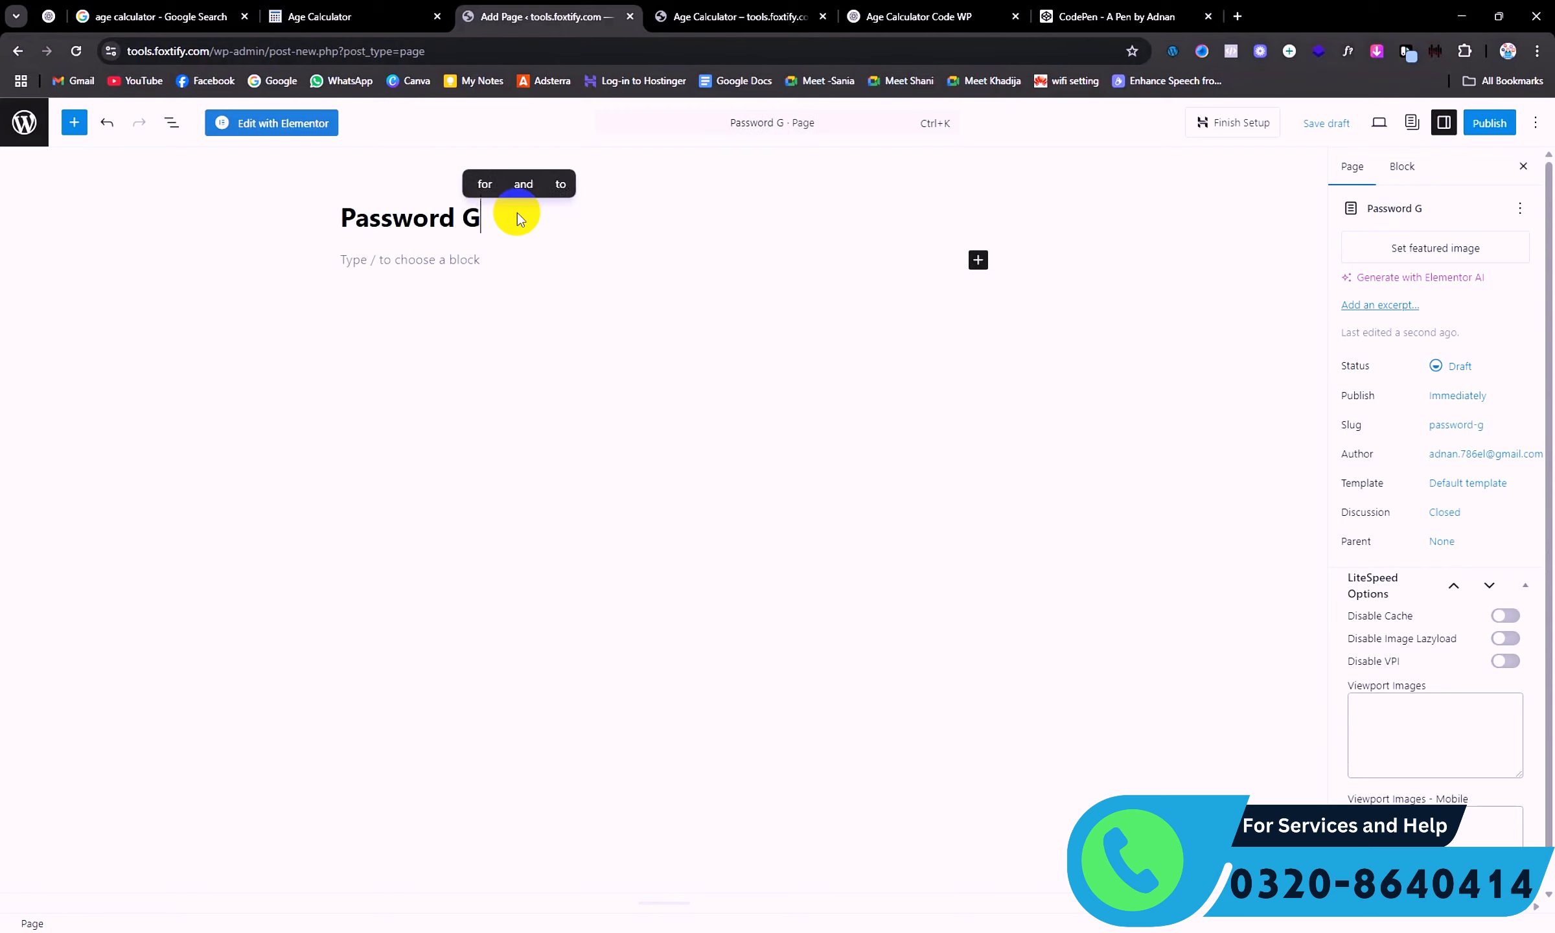
text(enerator)
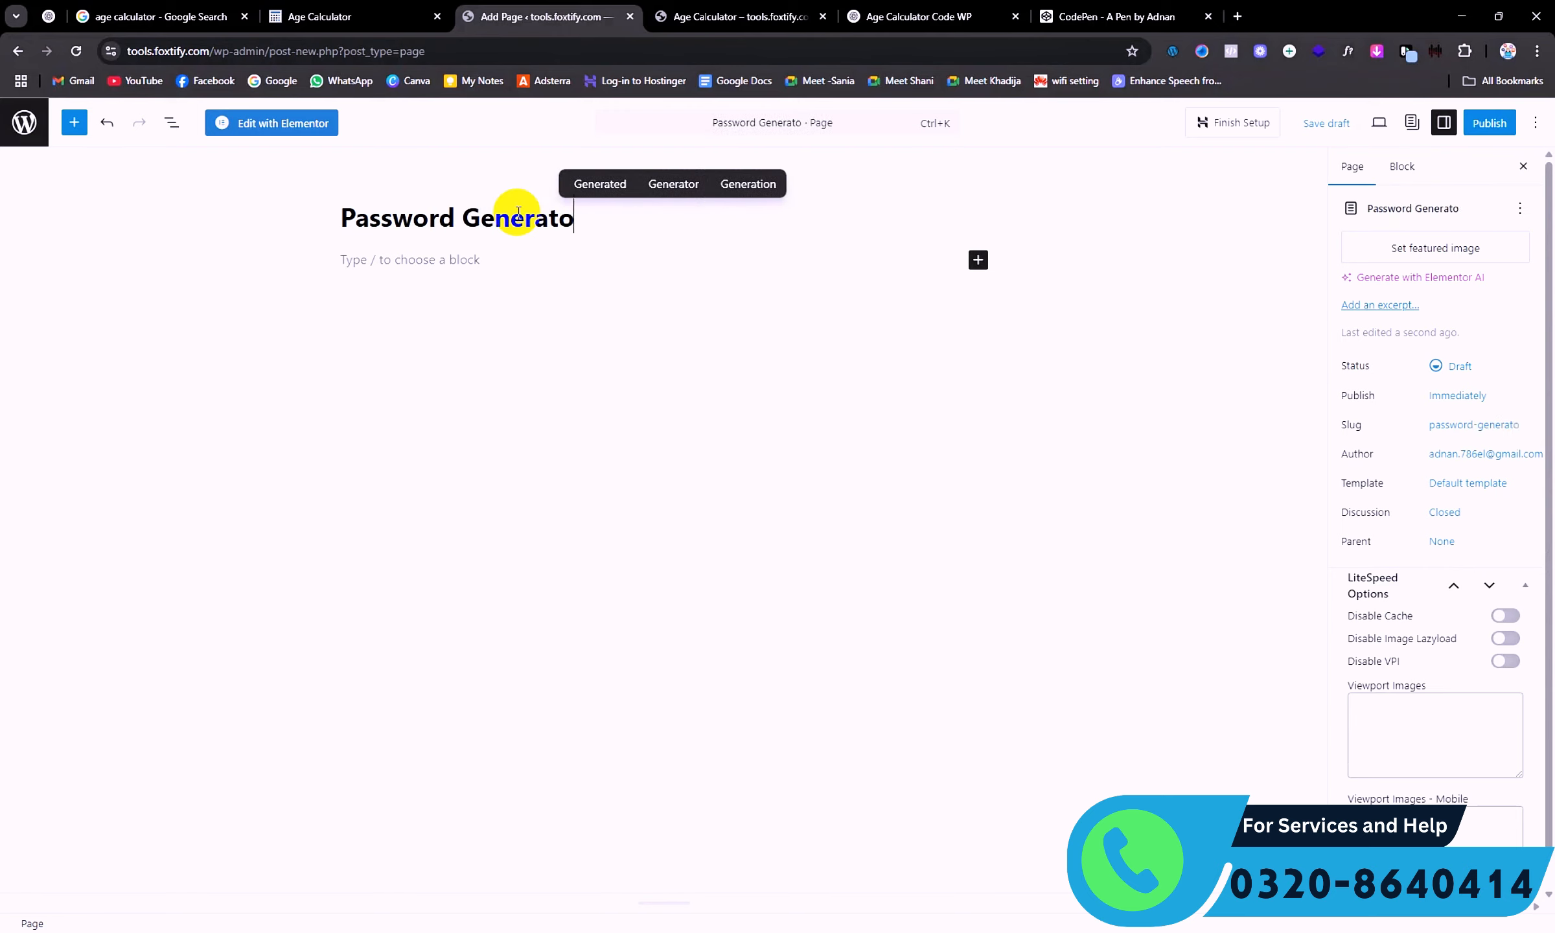
Publish the Password Generator page and open it for editing with Elementor.
click(1488, 123)
click(1484, 123)
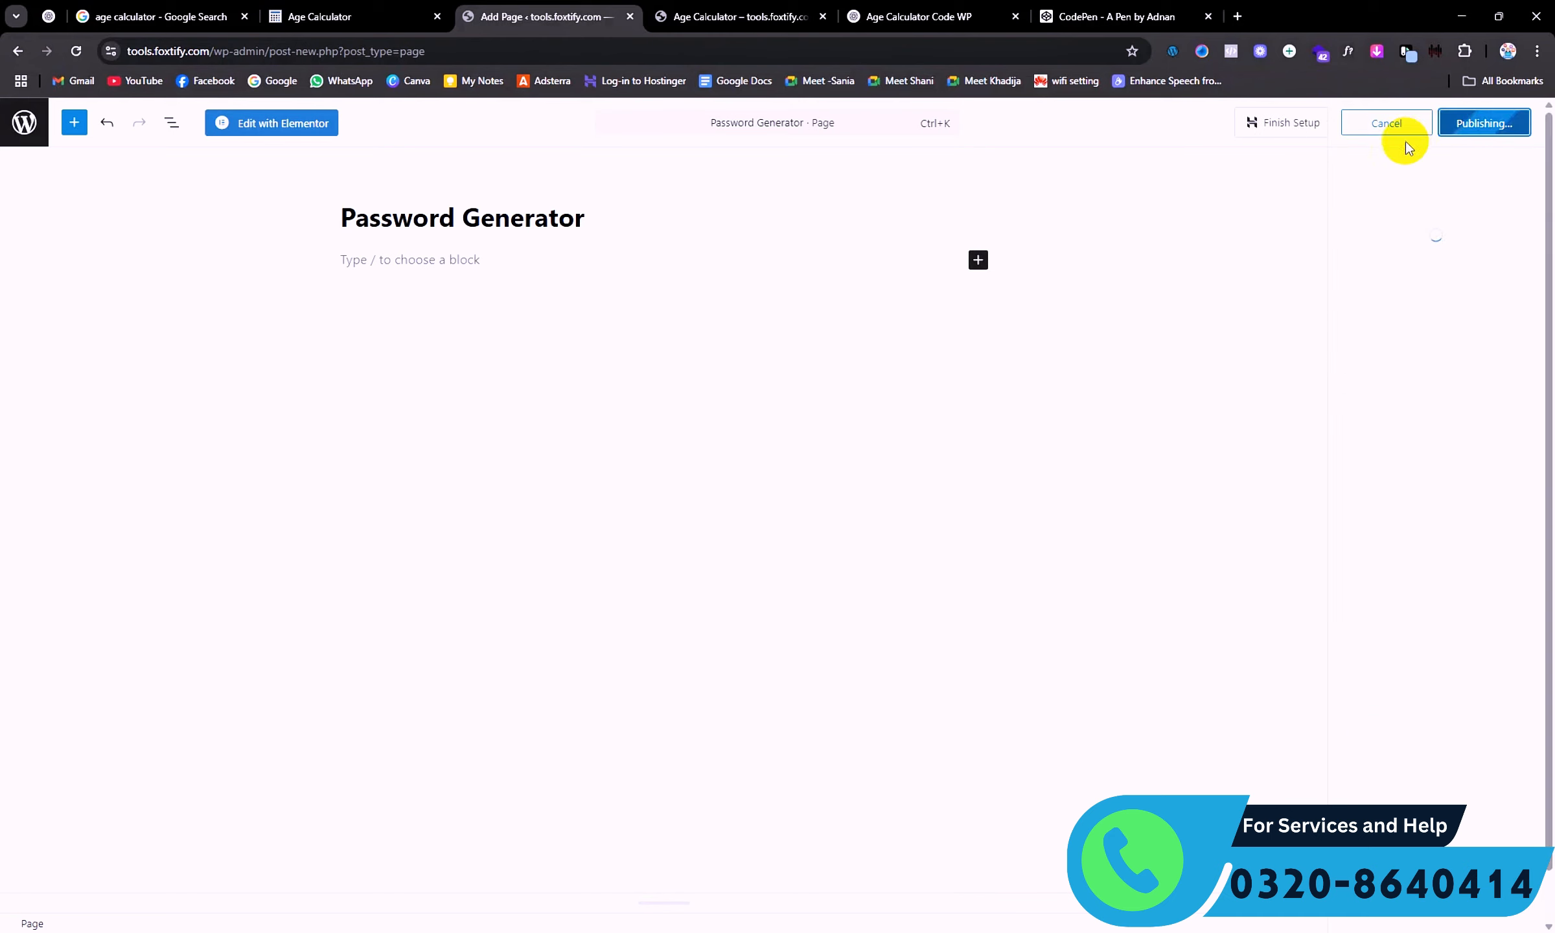
click(306, 125)
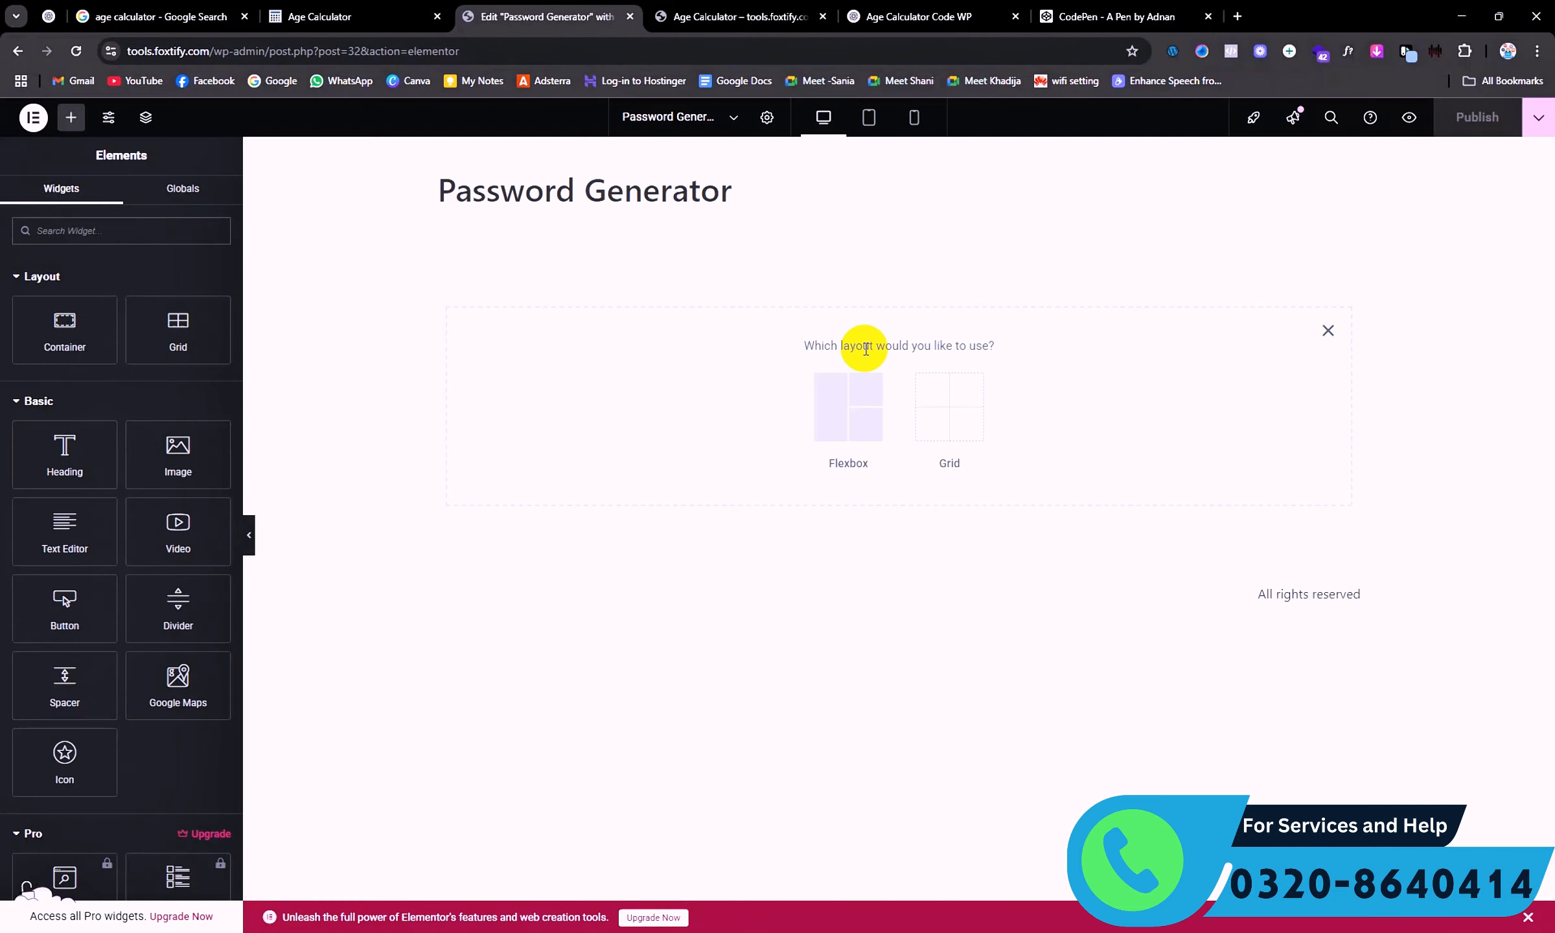
Add a single-column Flexbox container below the page title and place an HTML widget inside it.
click(860, 379)
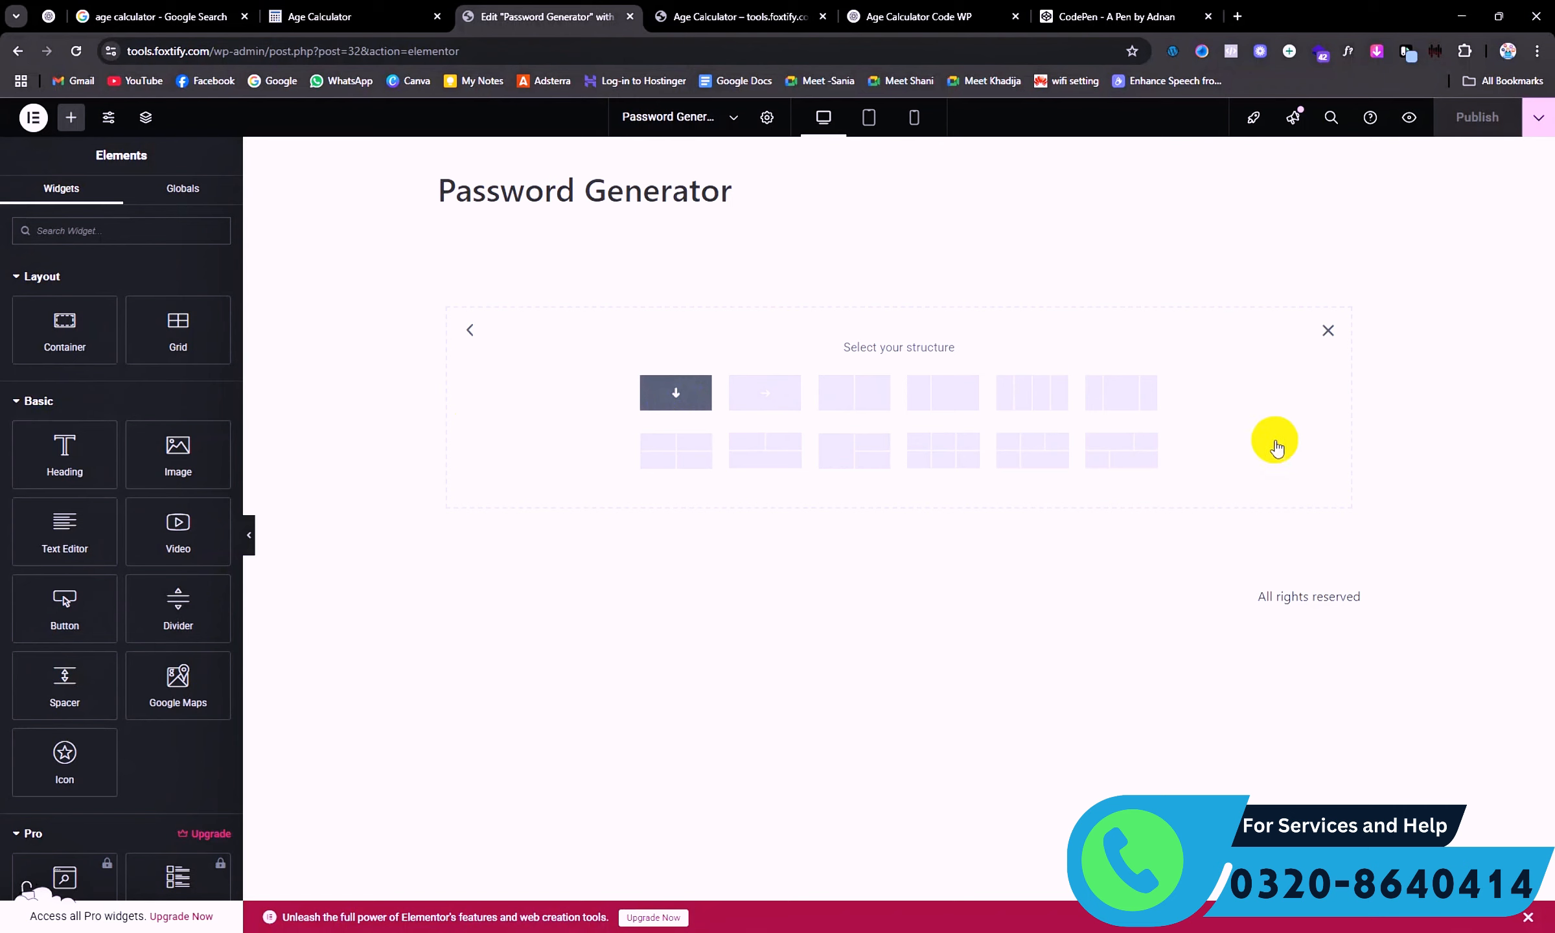
click(678, 389)
click(71, 118)
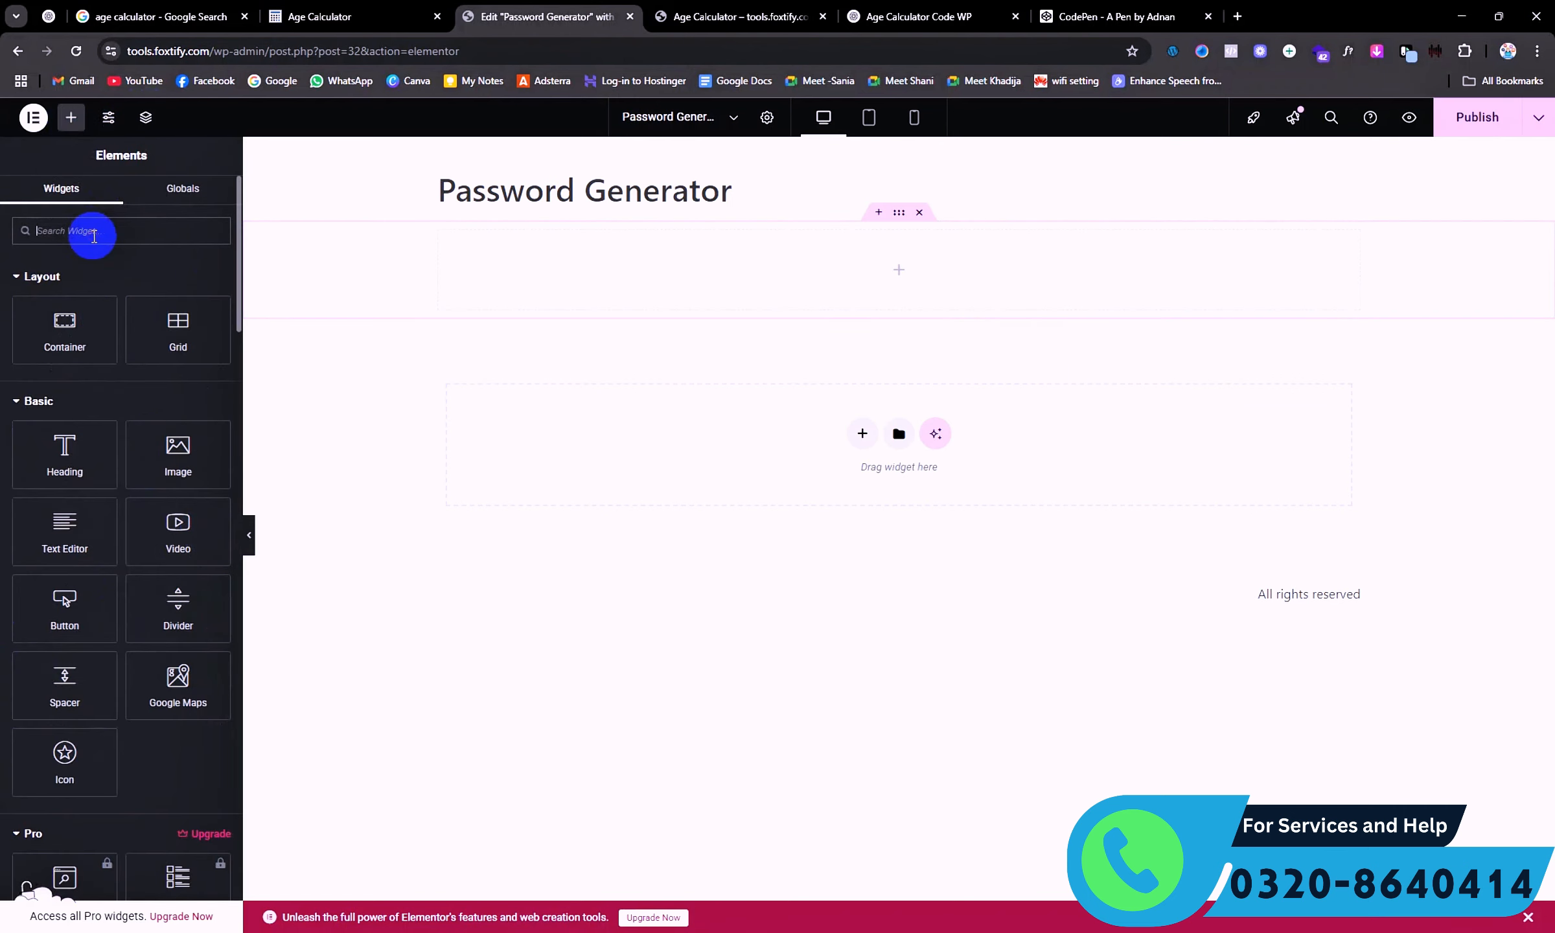
text(html)
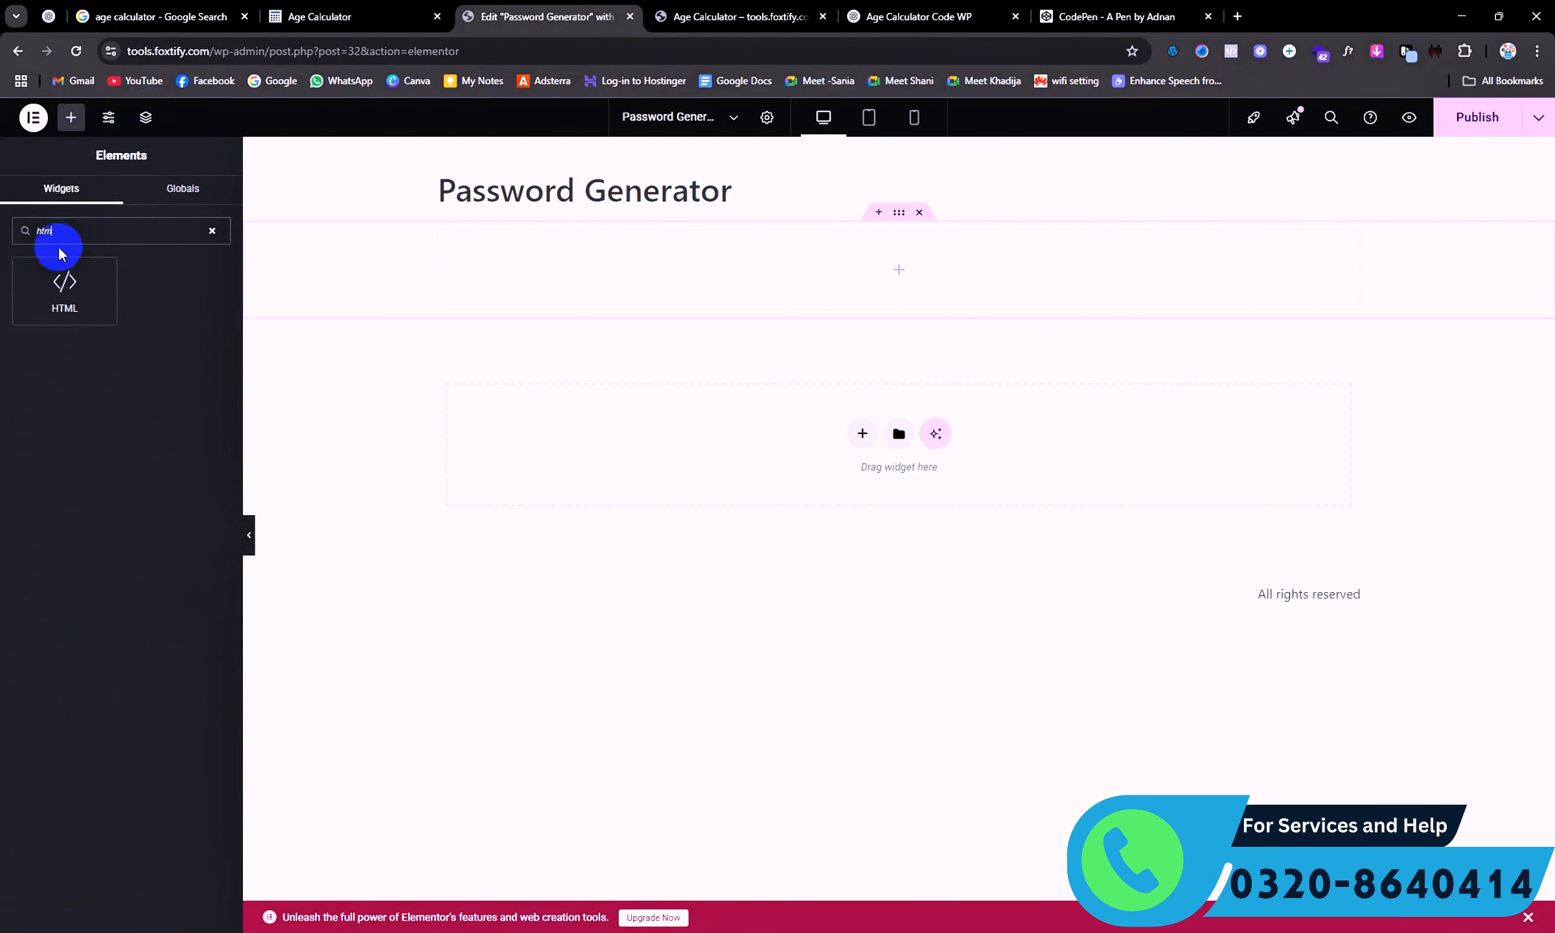
drag(65, 285, 1011, 308)
Copy the password generator code from ChatGPT into the HTML widget's code field.
click(122, 357)
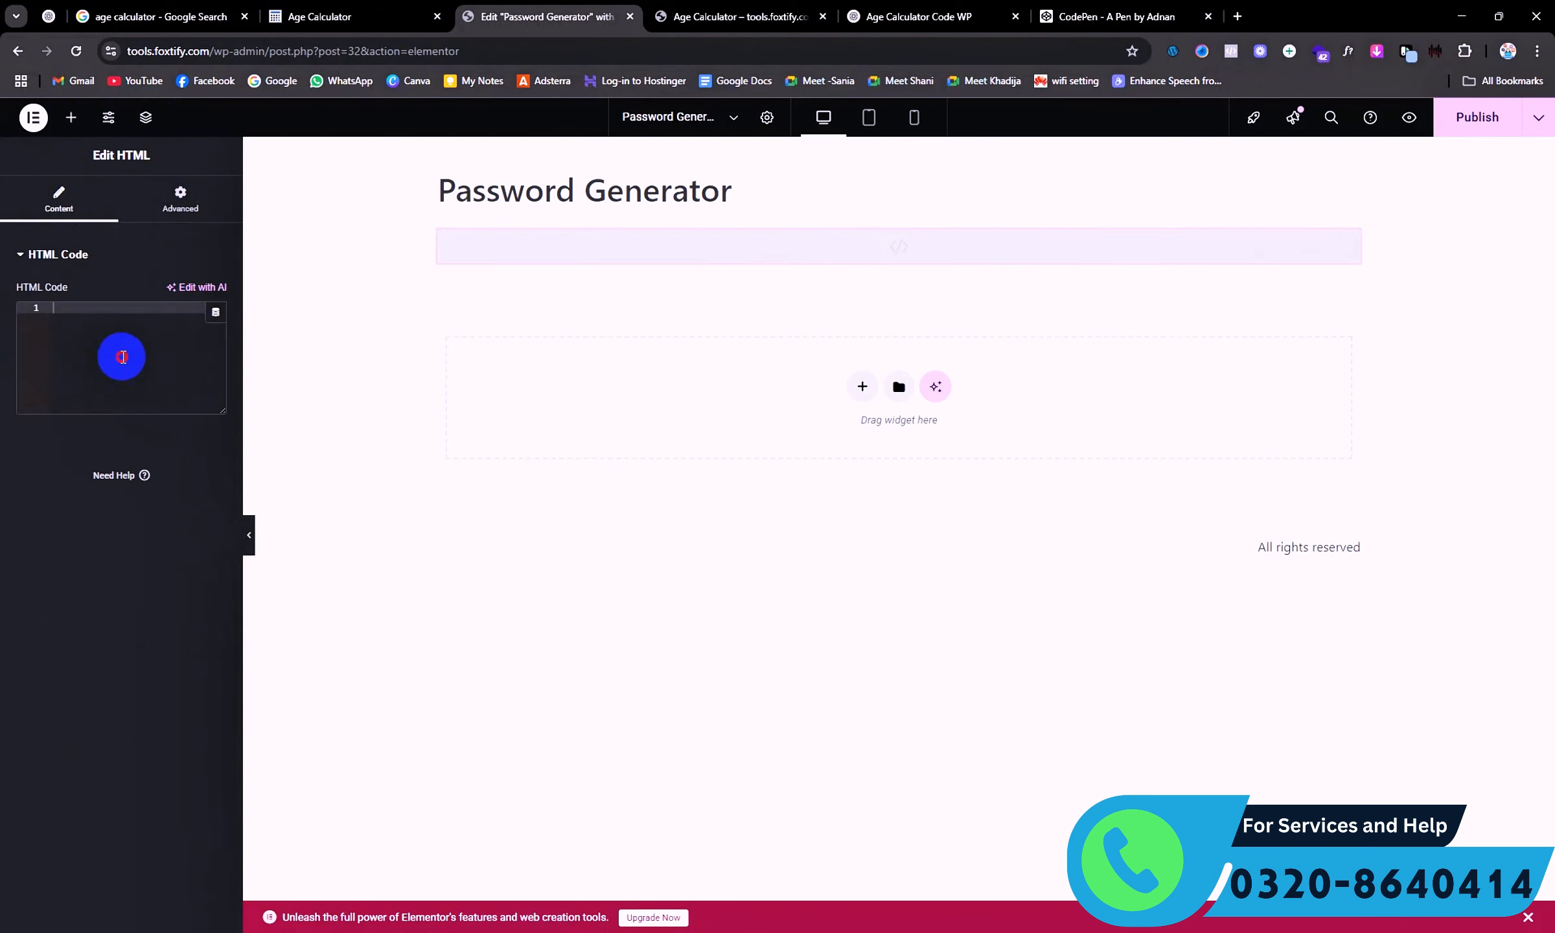
click(705, 2)
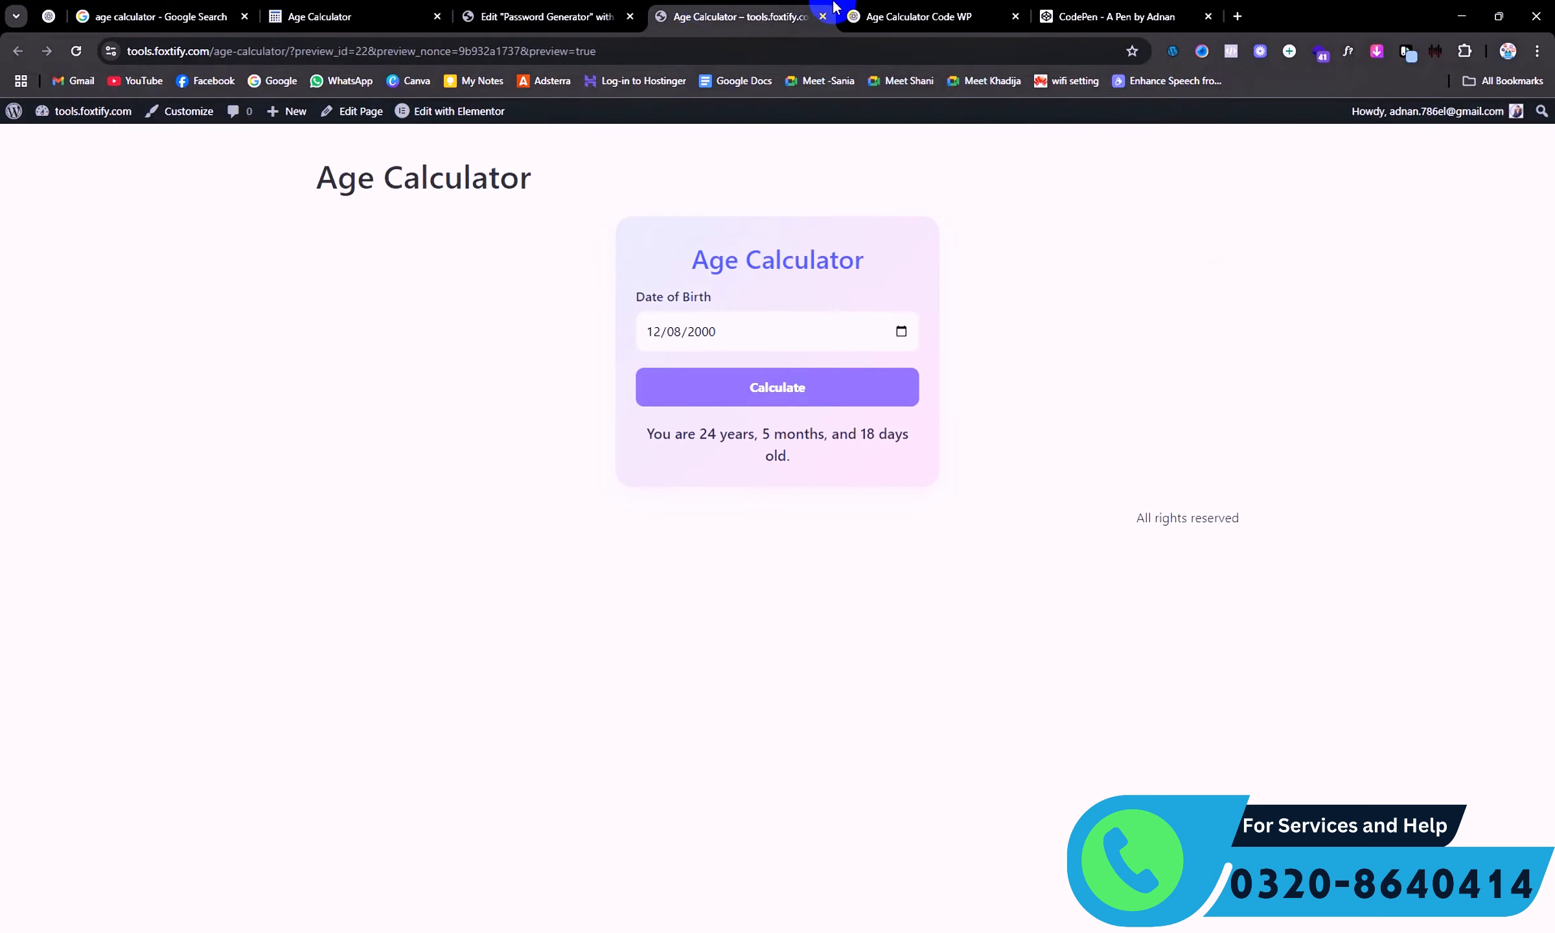
click(920, 17)
click(1042, 172)
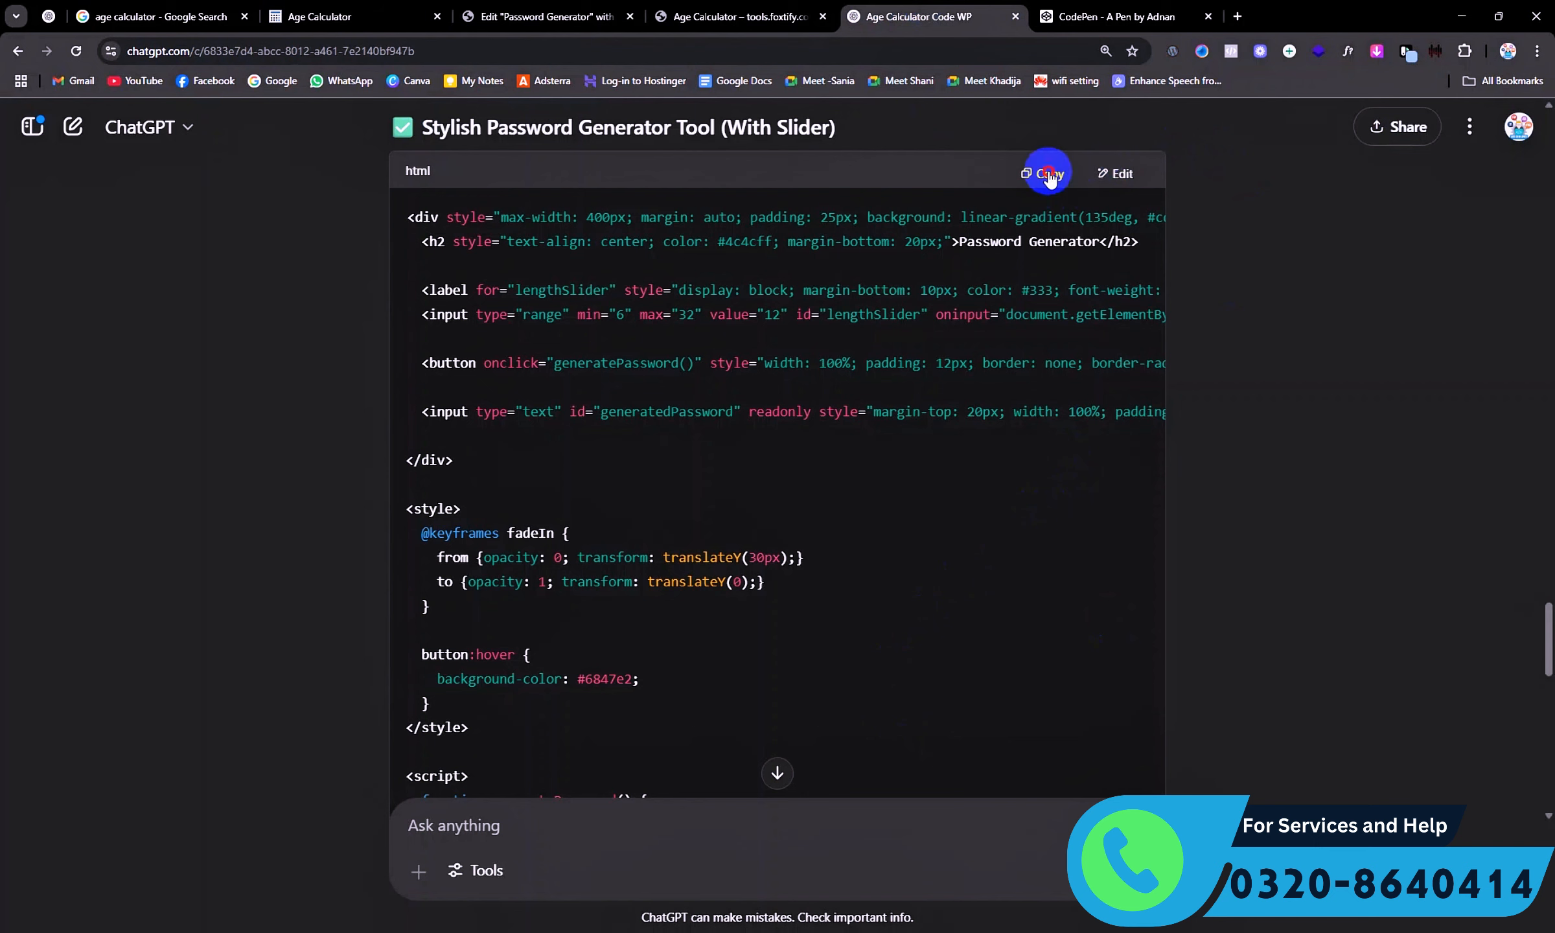
click(544, 16)
click(128, 341)
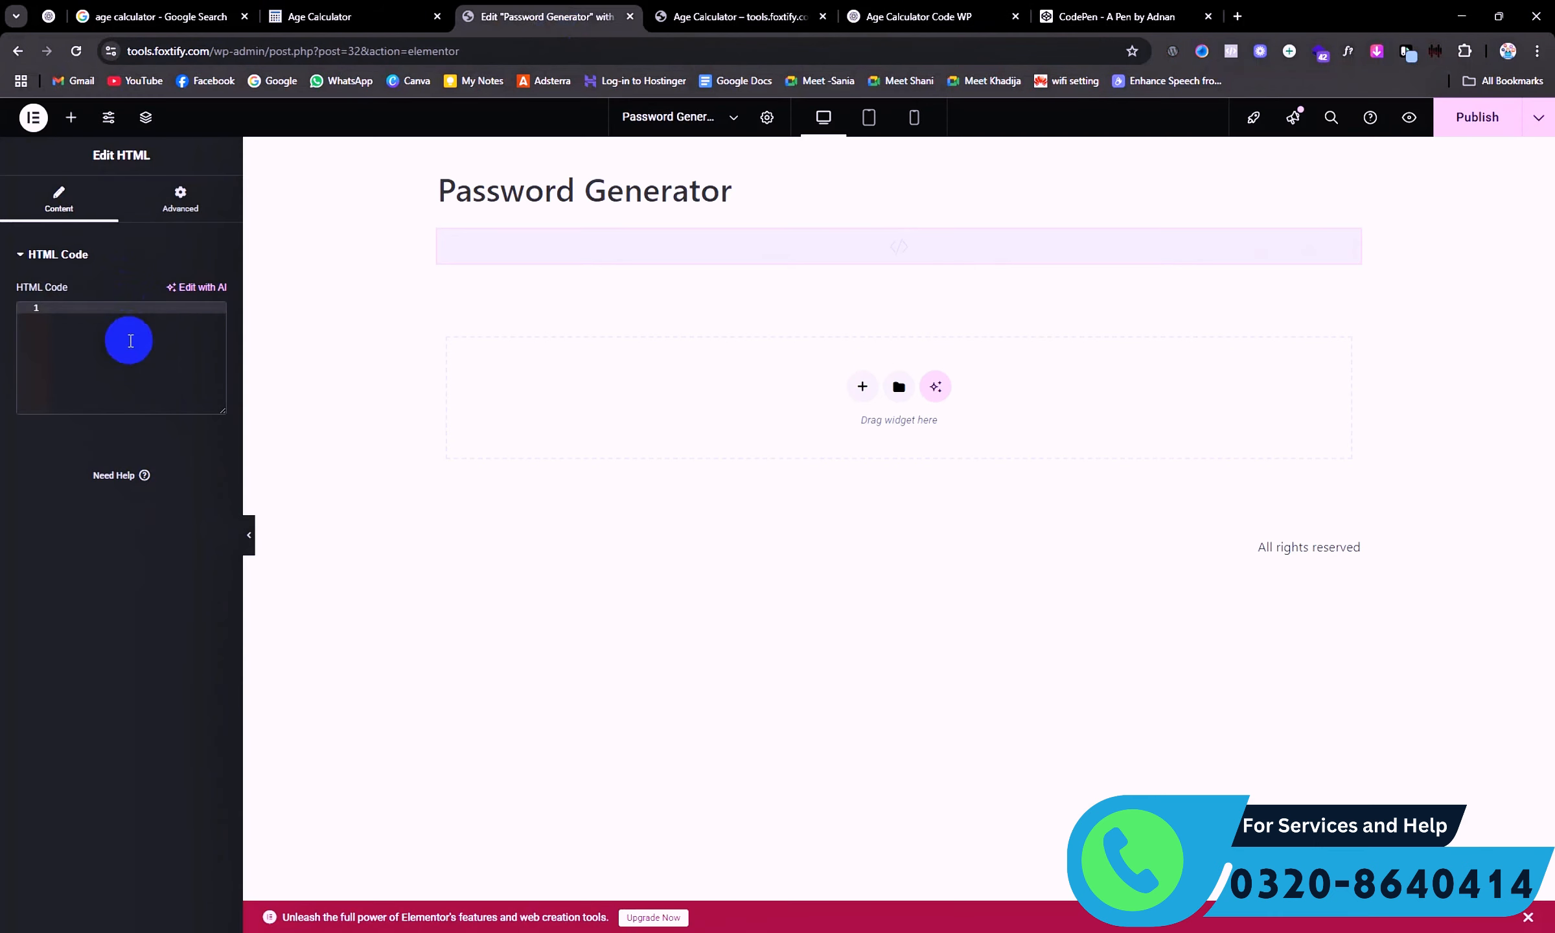
key(ctrl+v)
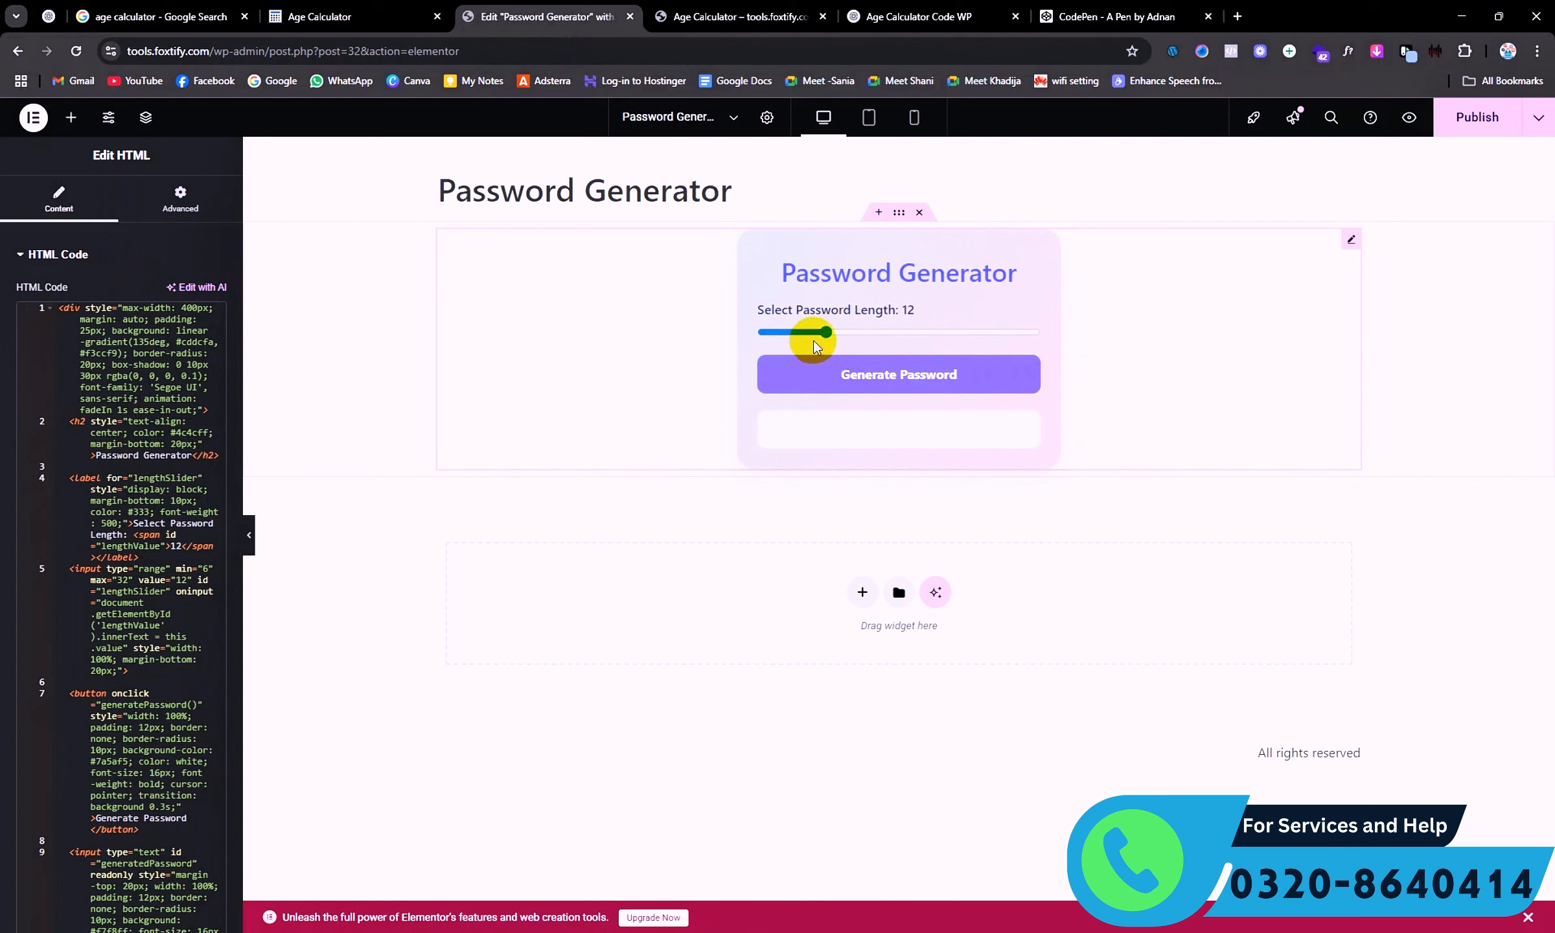
Test the password generator on the editing canvas by generating a password at the default length and another at a longer length.
click(885, 440)
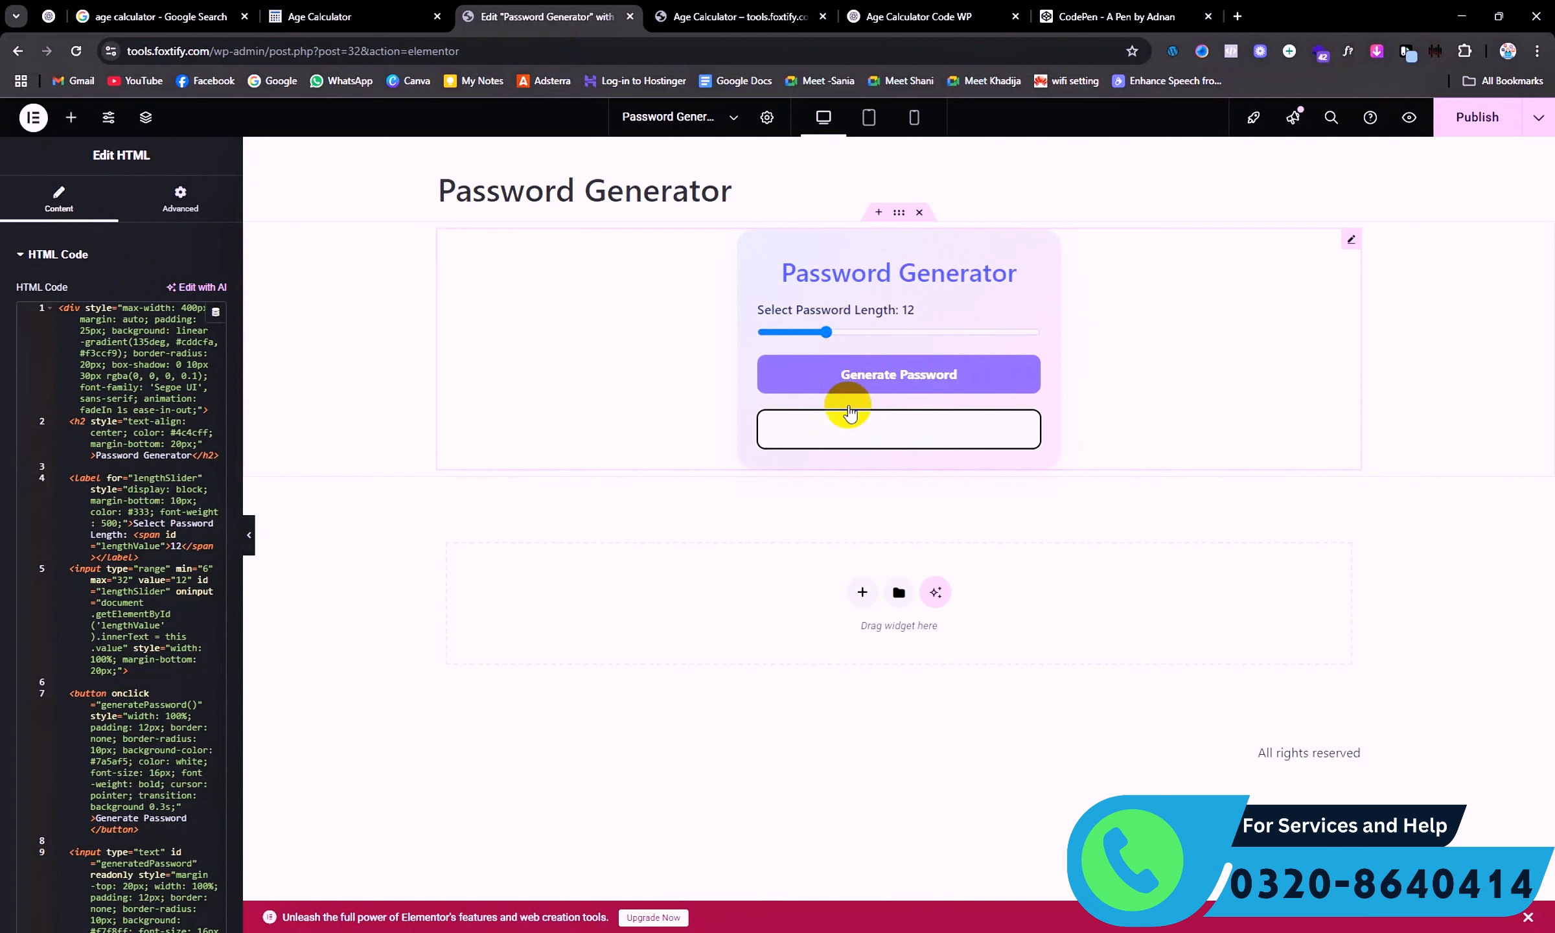
click(888, 379)
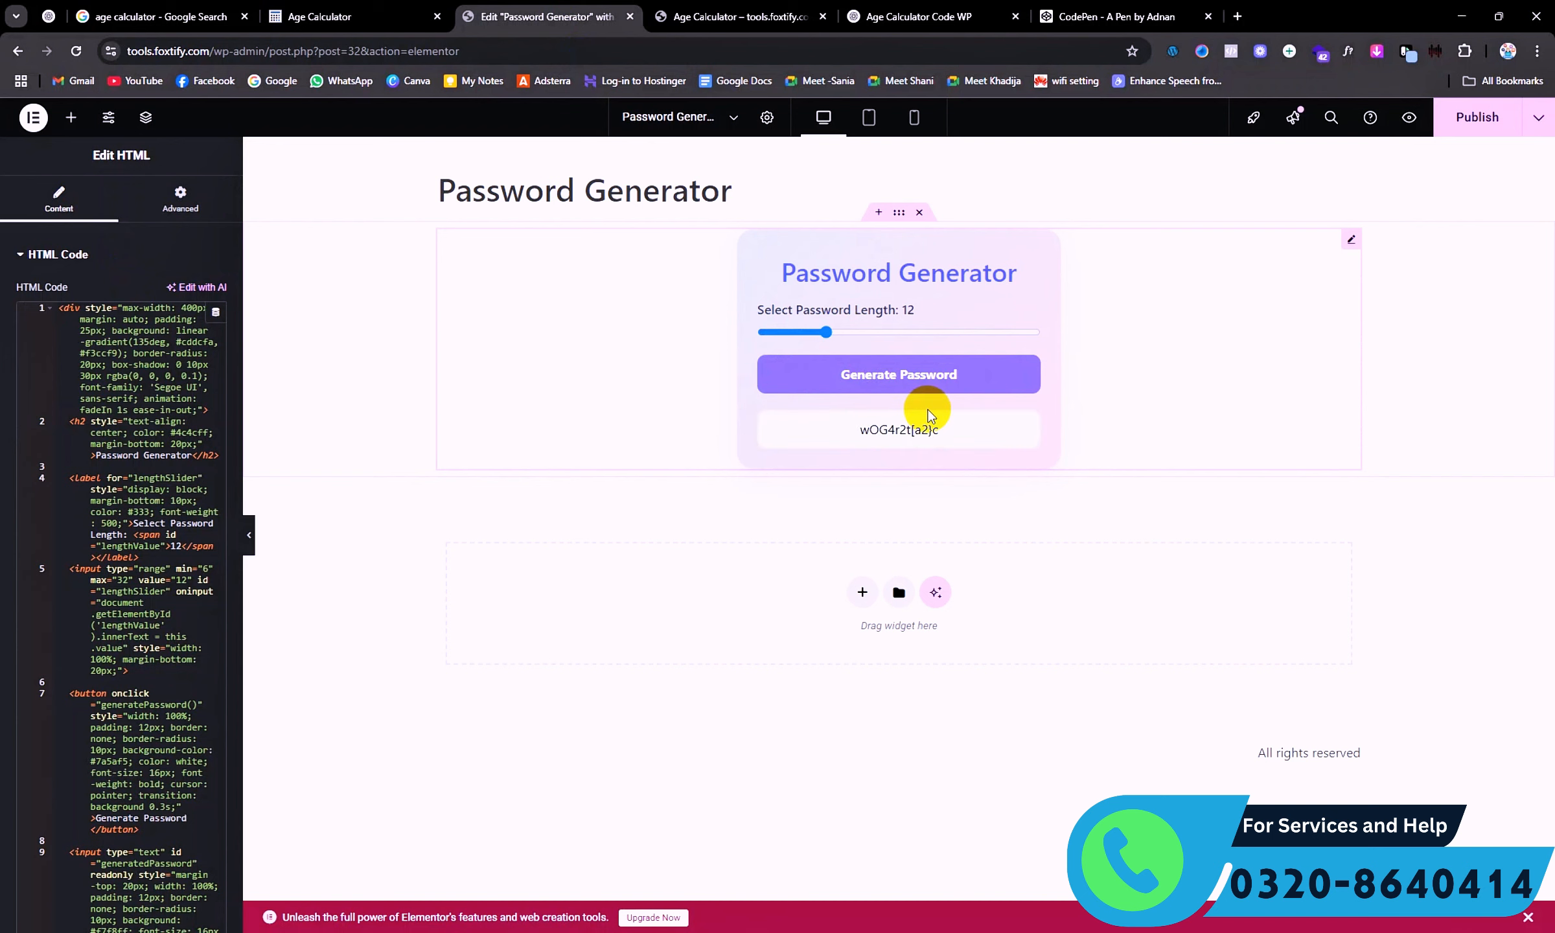
drag(827, 333, 916, 343)
click(896, 375)
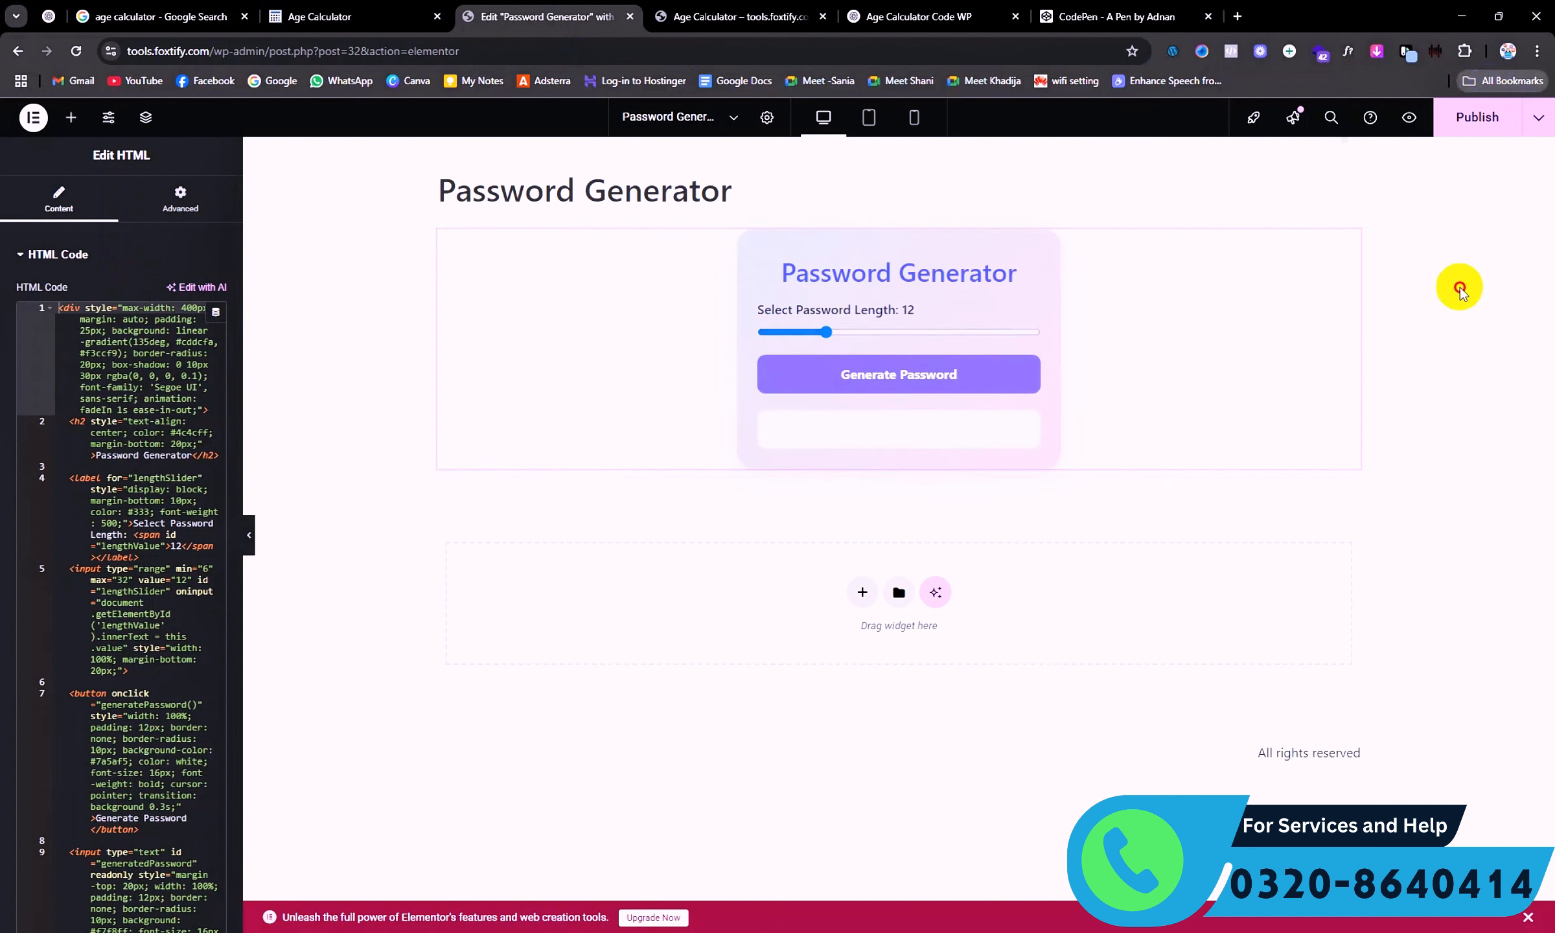
Publish the Password Generator page's changes and preview the live page.
click(1461, 115)
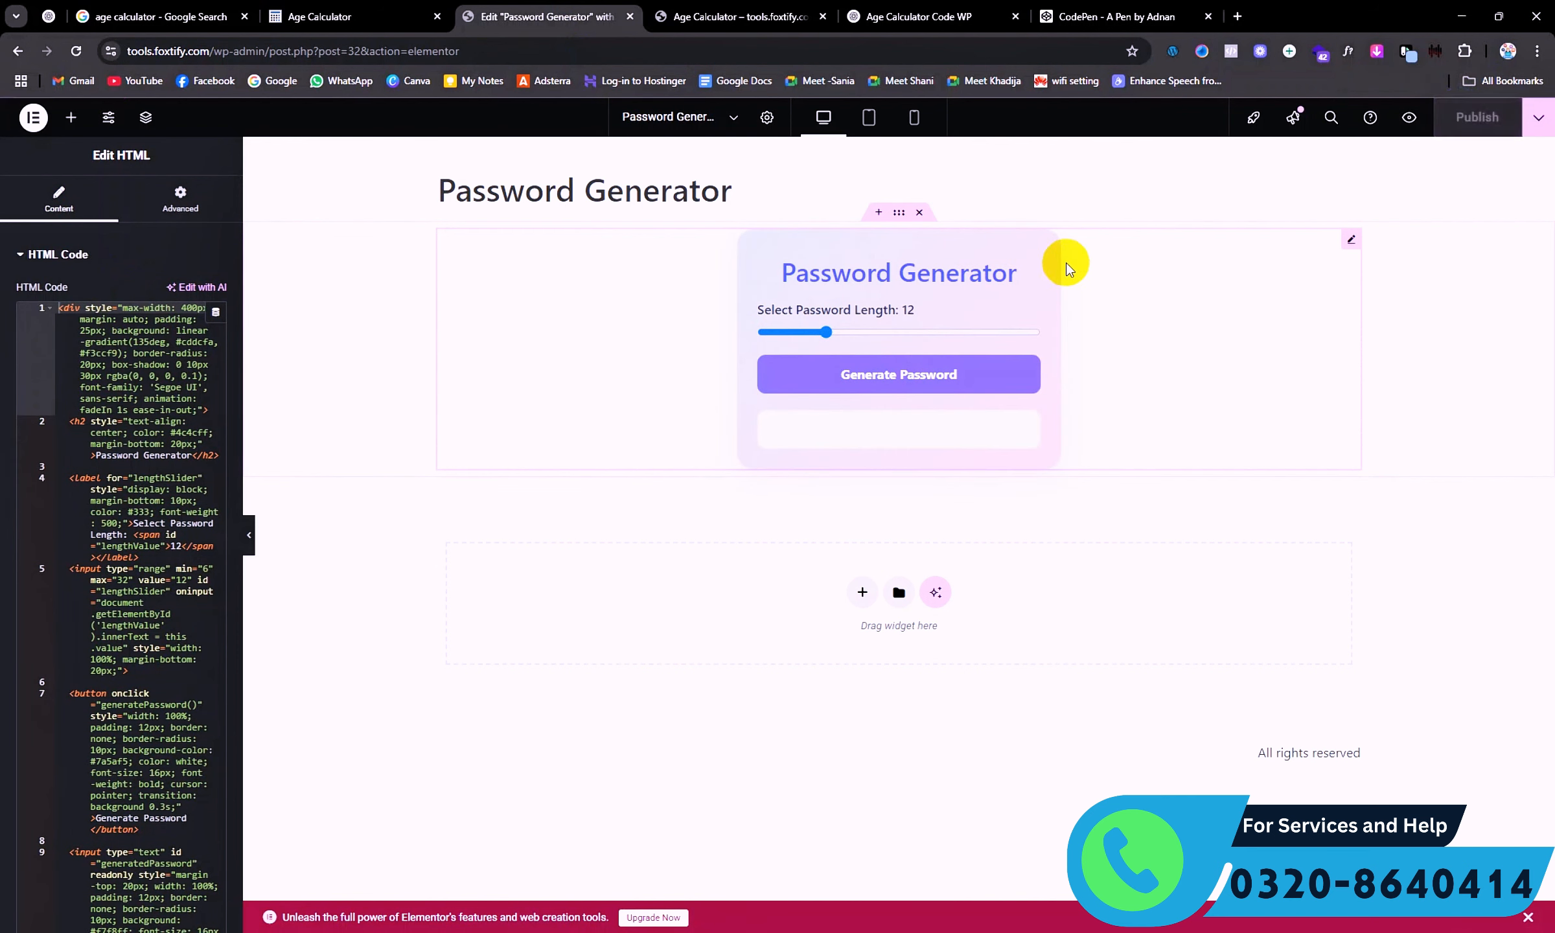
right_click(1409, 121)
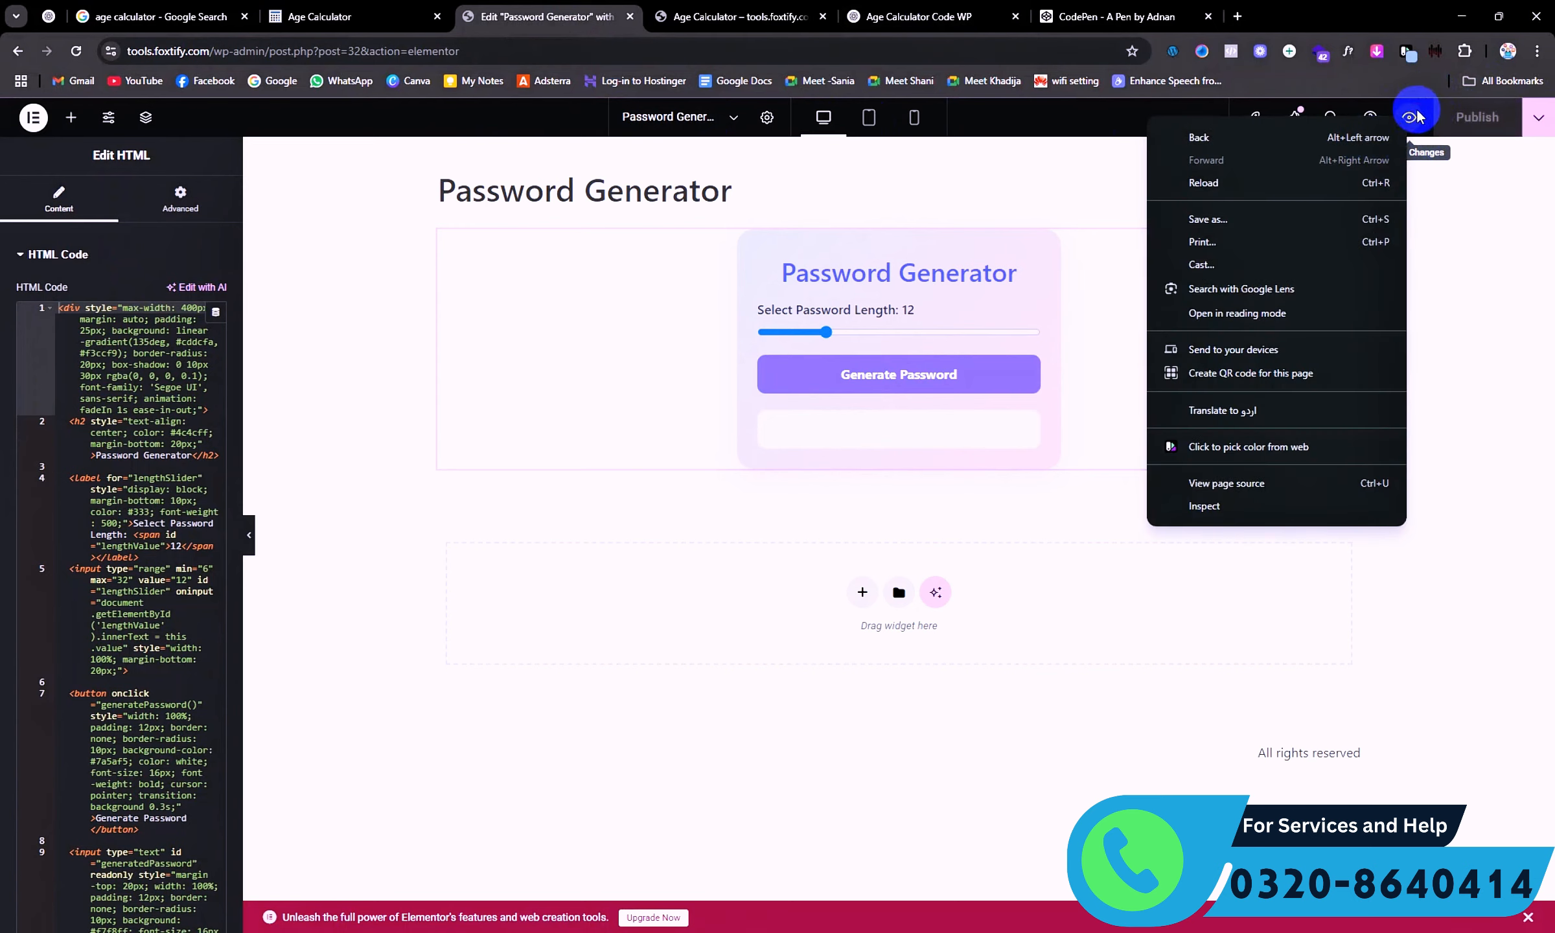
click(1416, 117)
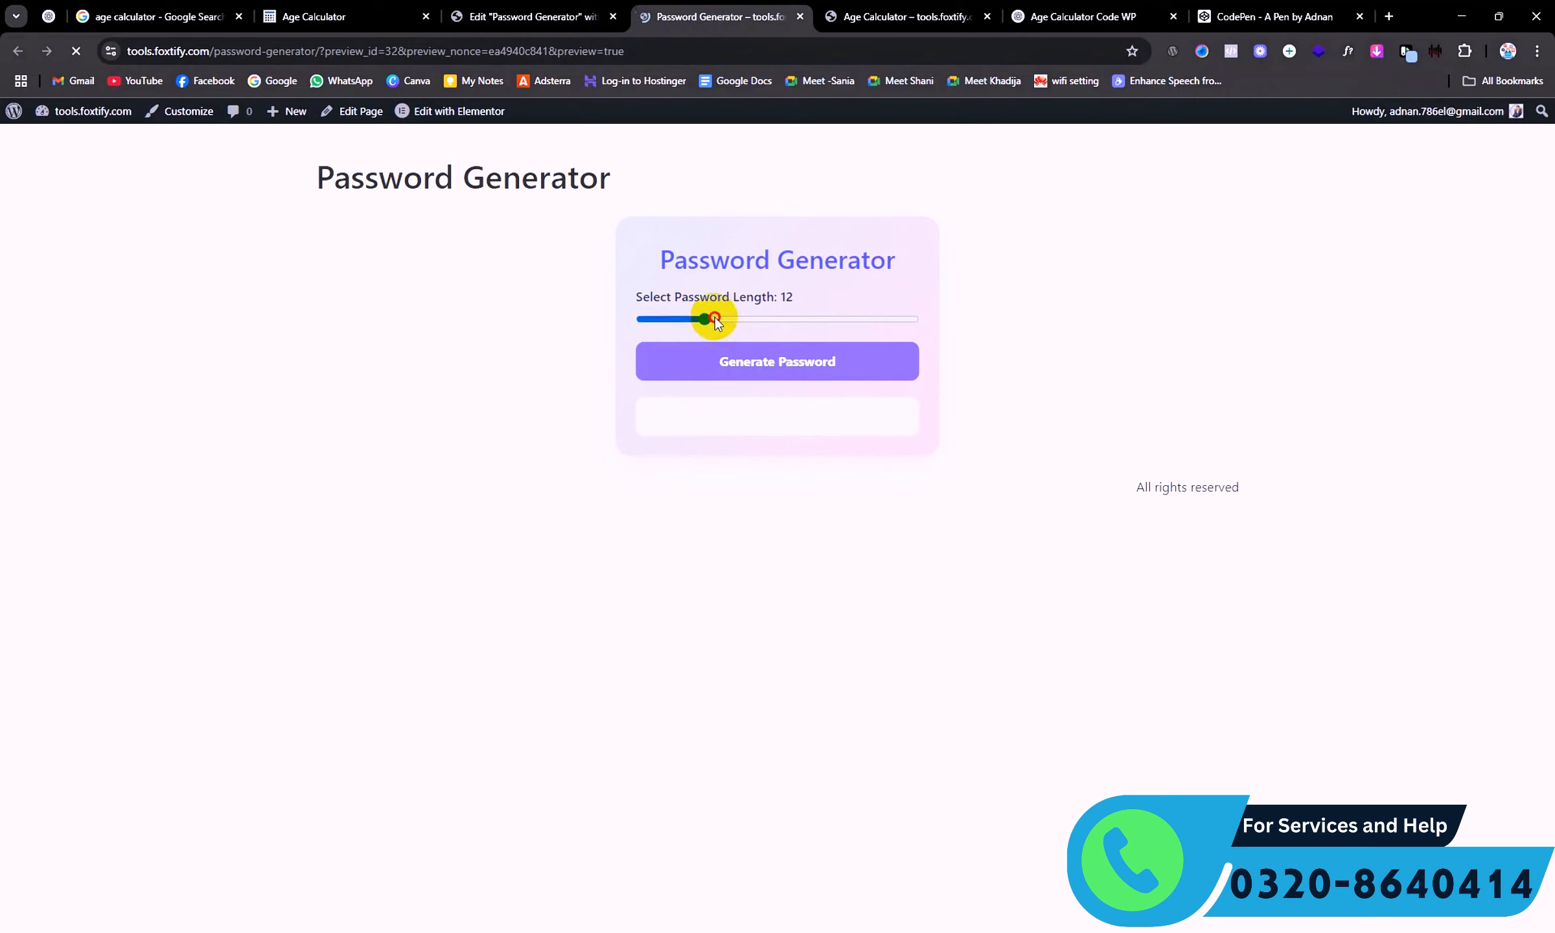
Set the password length to 25 on the previewed page and generate several passwords to test the tool.
drag(715, 320, 836, 320)
click(763, 361)
click(823, 357)
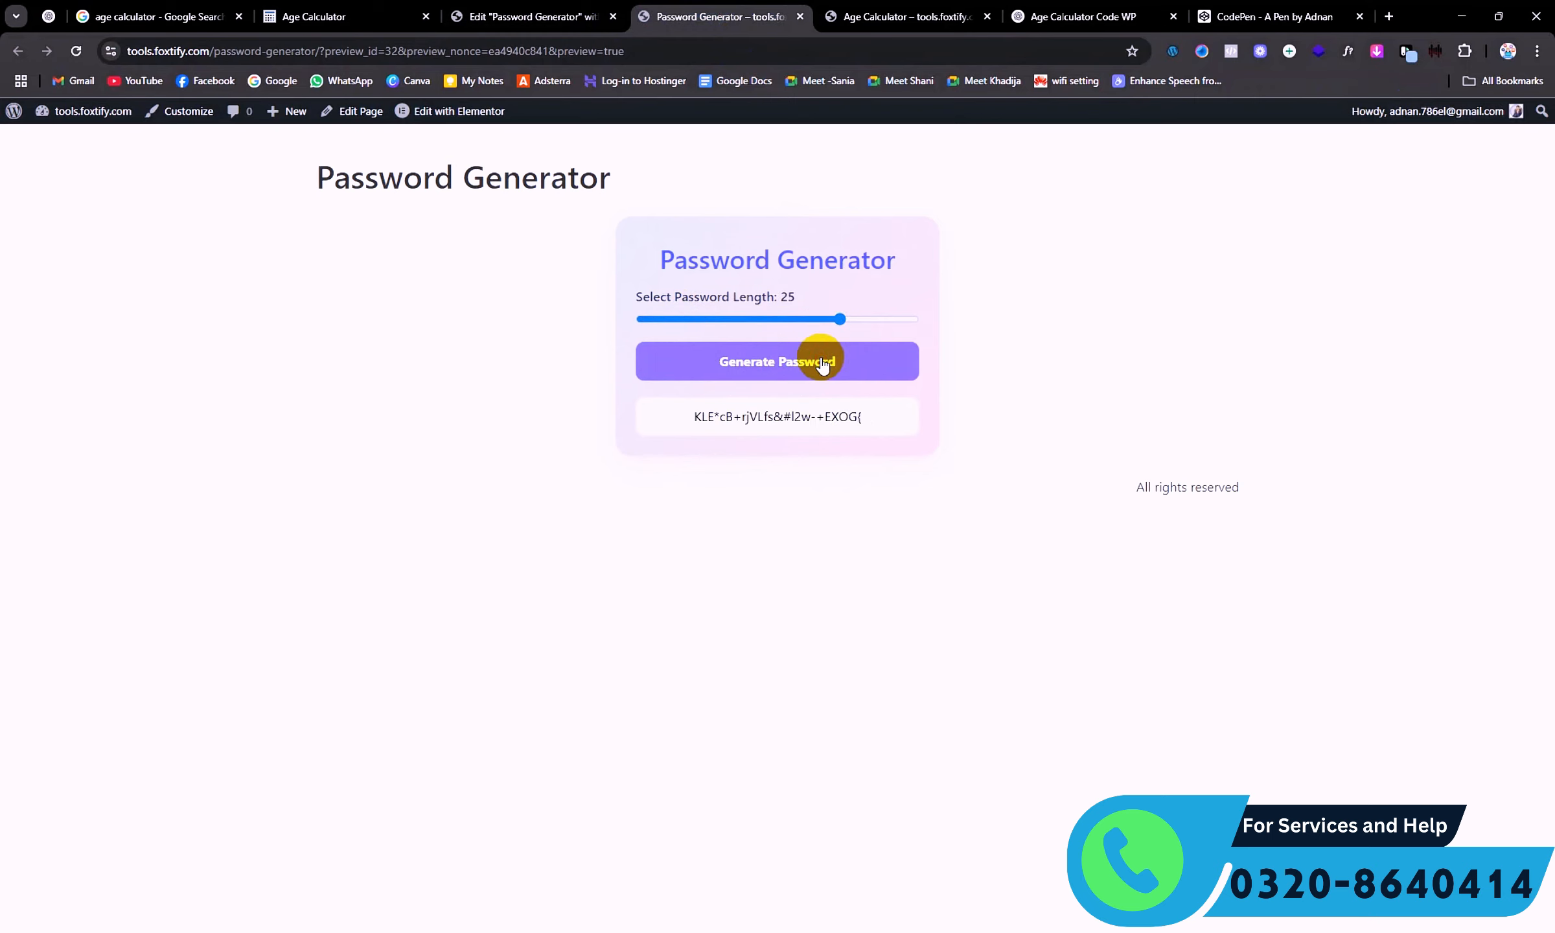
click(832, 352)
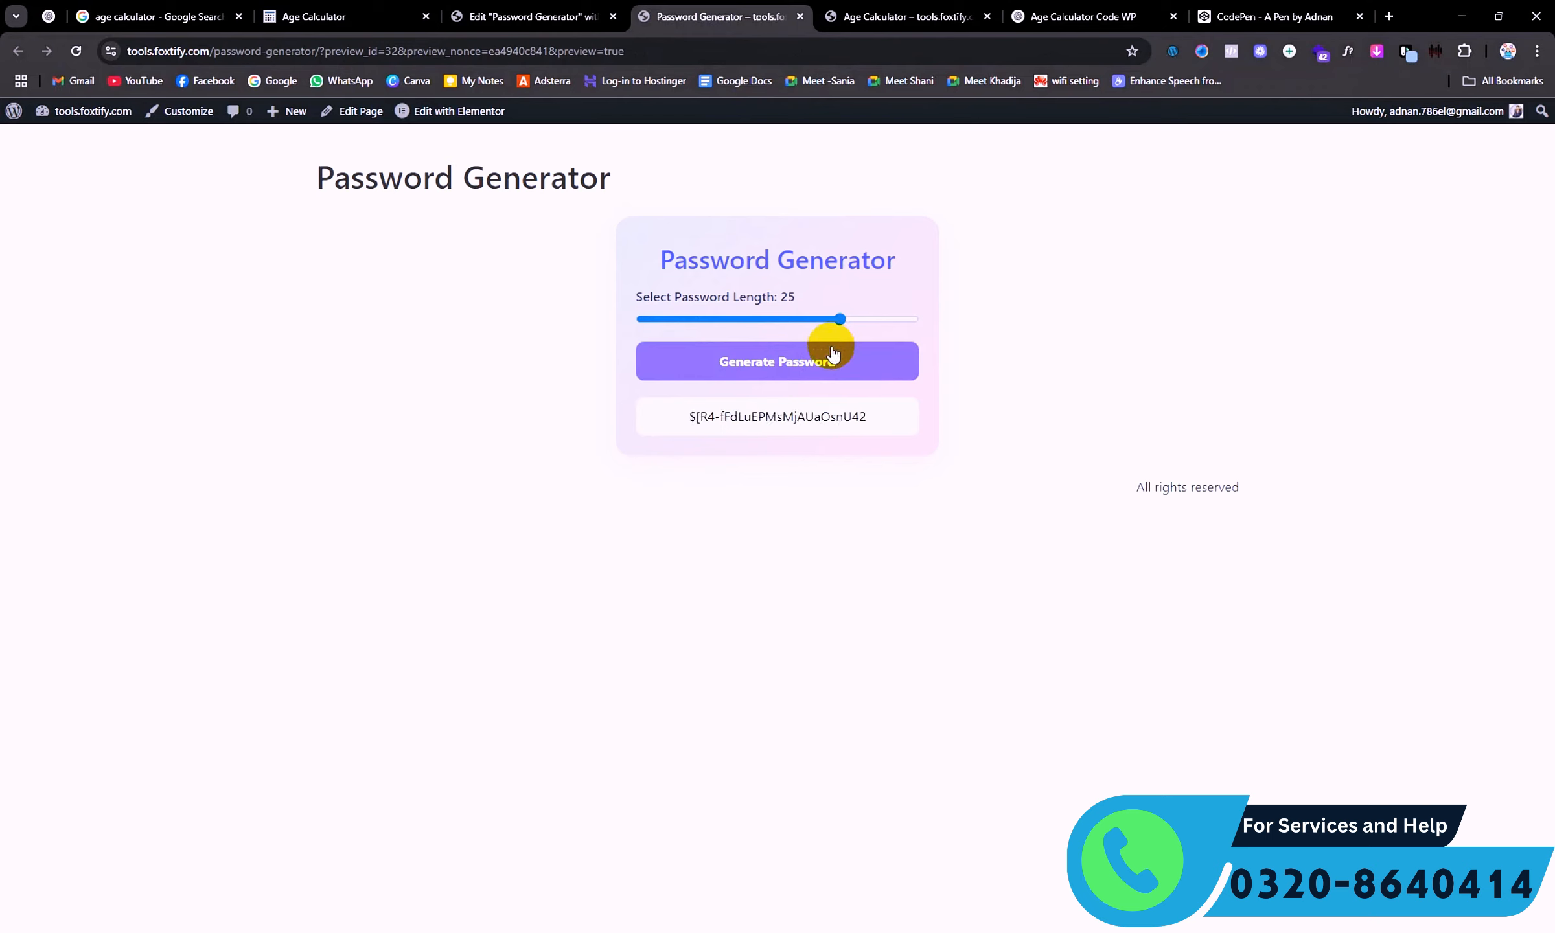